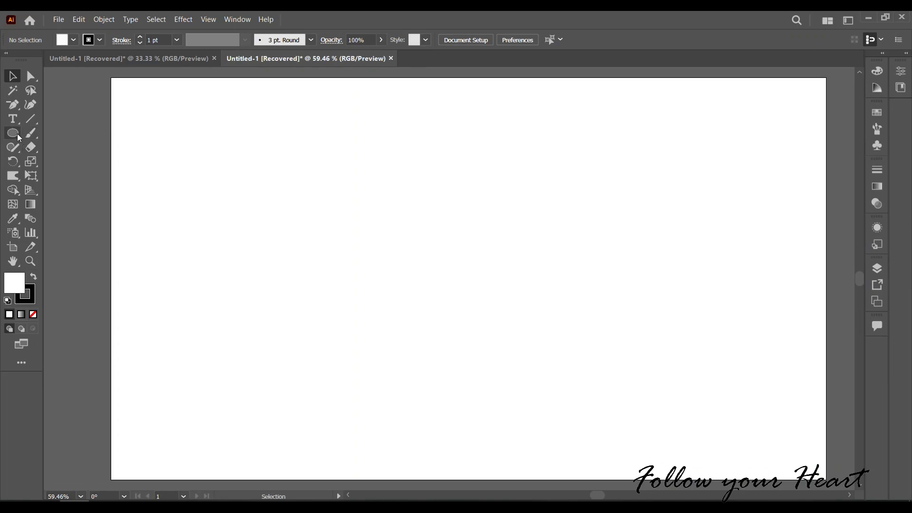
Draw a large circle with the Ellipse Tool and a wide, flat ellipse across its middle
left_click(13, 134)
left_click_drag(472, 272, 612, 200)
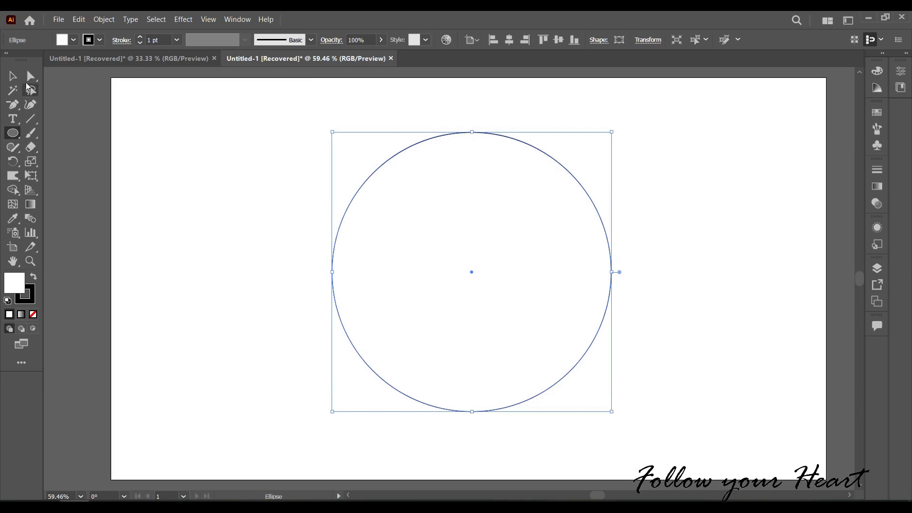
left_click(13, 77)
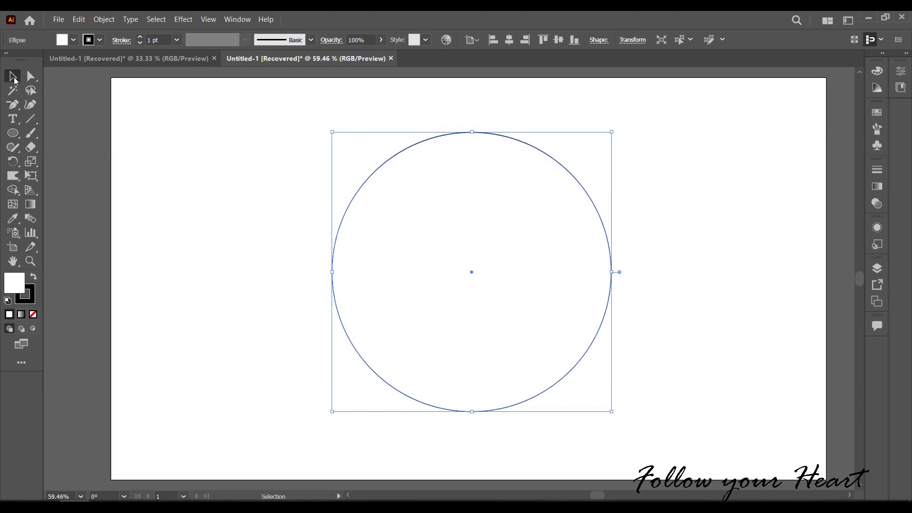
left_click(9, 134)
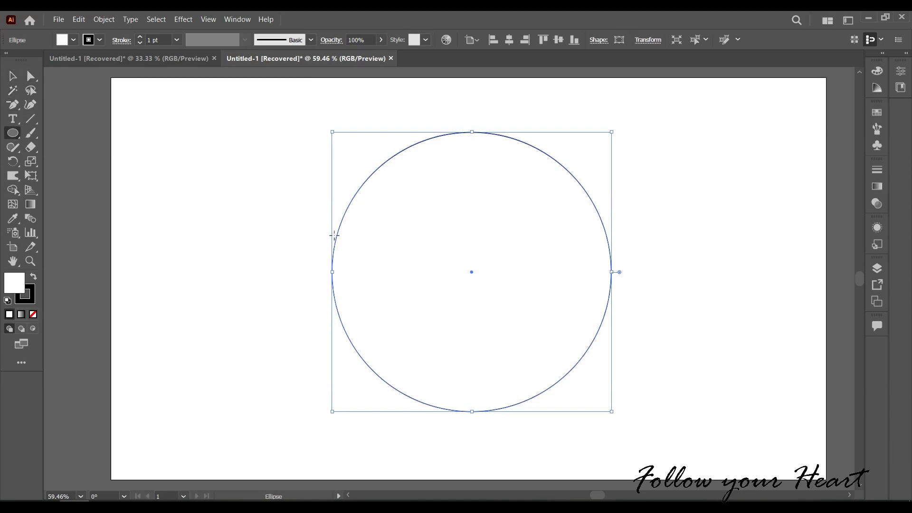
left_click_drag(336, 237, 610, 261)
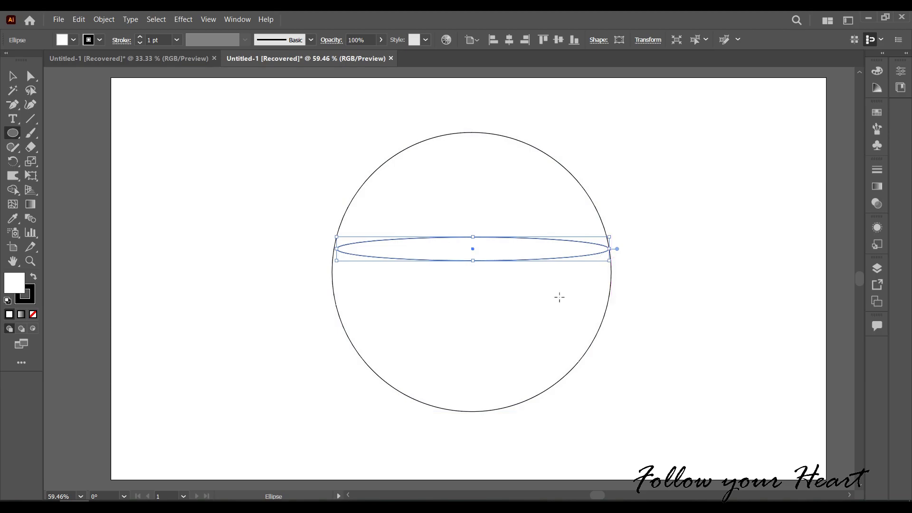
Zoom to 100% and round the ellipse's left end by dragging its anchor and handles
left_click(30, 76)
key("ctrl+1")
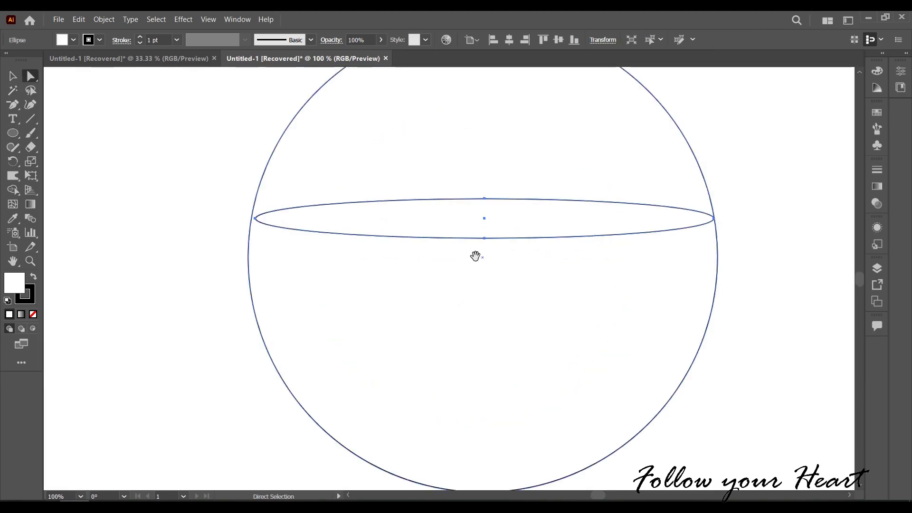
left_click_drag(476, 257, 422, 325)
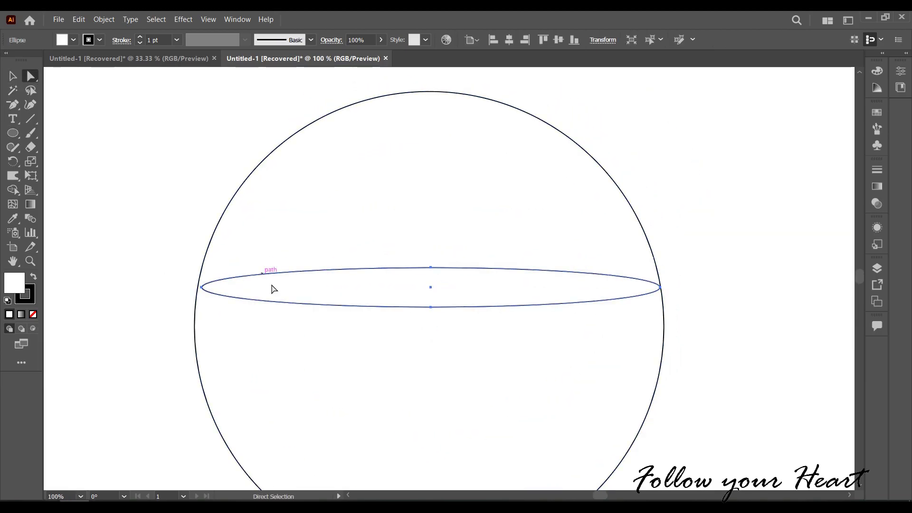
left_click(202, 285)
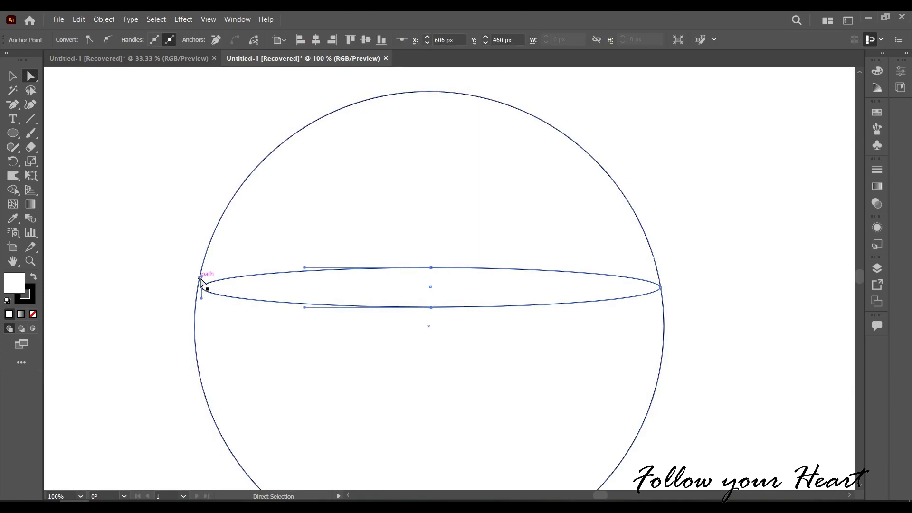
left_click_drag(202, 283, 202, 288)
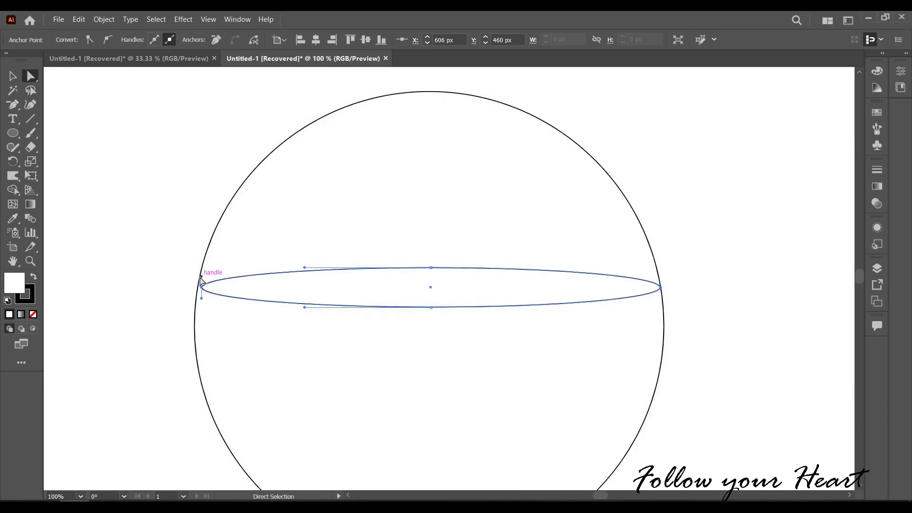
left_click_drag(201, 278, 208, 228)
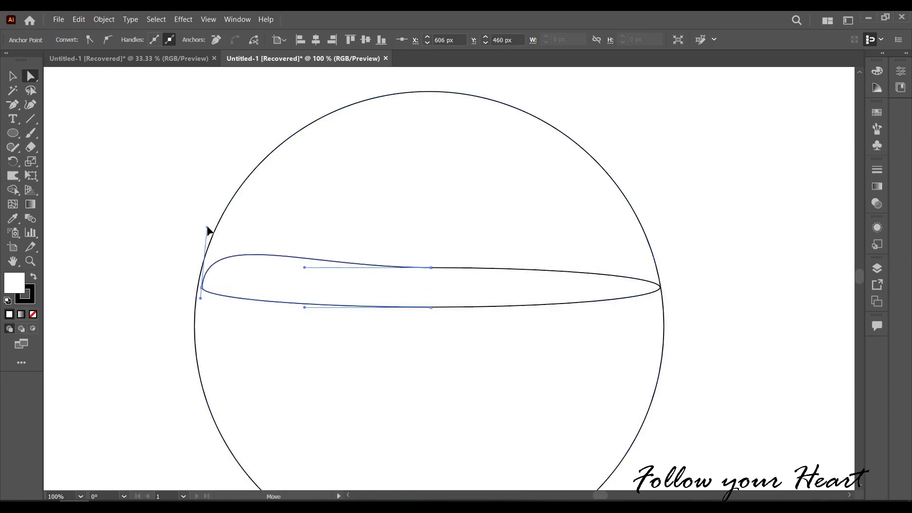
left_click_drag(207, 230, 207, 228)
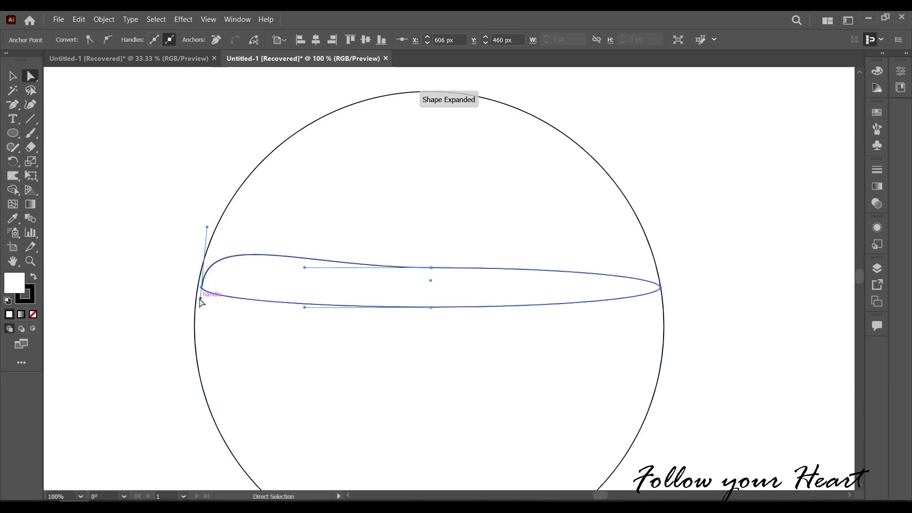
left_click_drag(200, 301, 202, 338)
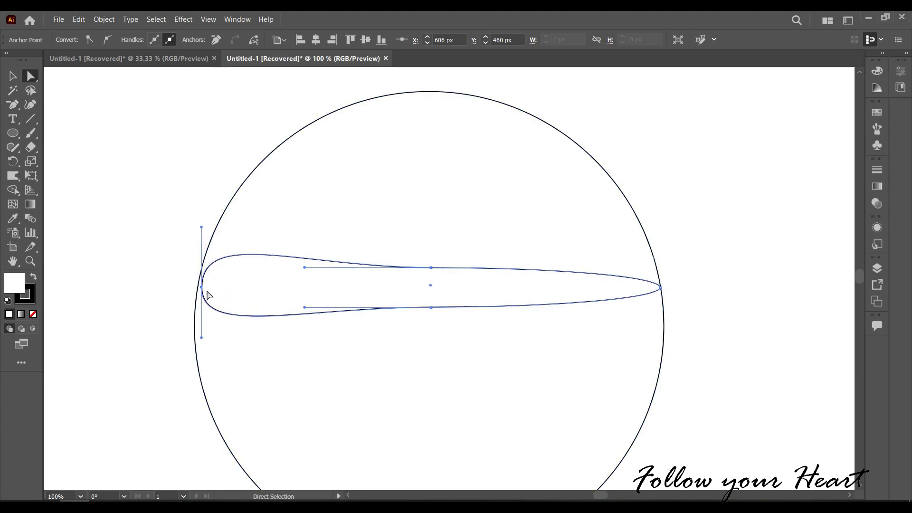
left_click_drag(200, 289, 199, 308)
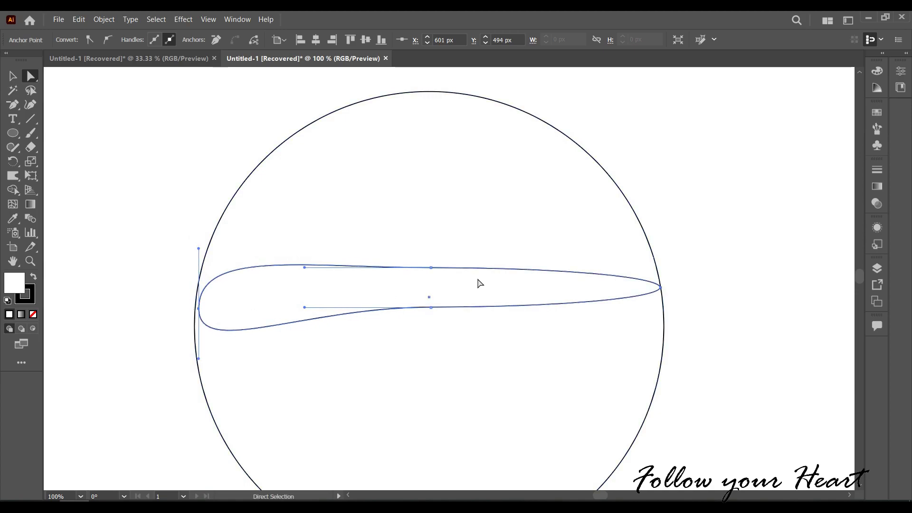
Twist the ellipse's right tip so the shape crosses itself, lengthening its upper curve
left_click(661, 288)
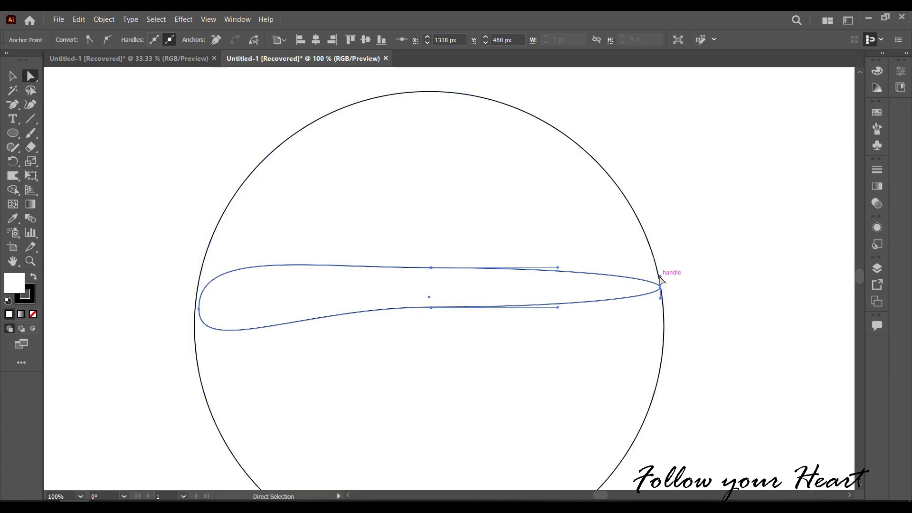
left_click_drag(660, 276, 677, 362)
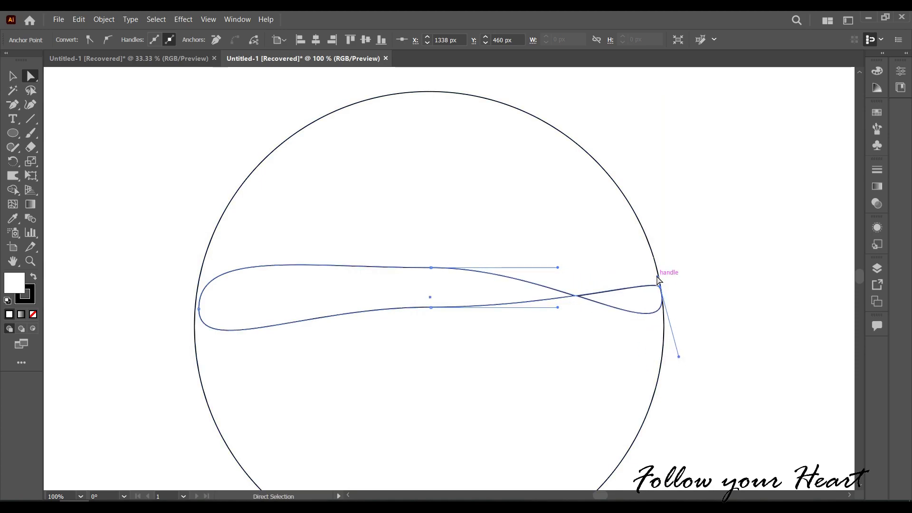
mouse_move(659, 277)
left_mouse_down()
mouse_move(645, 241)
mouse_move(657, 206)
left_mouse_up()
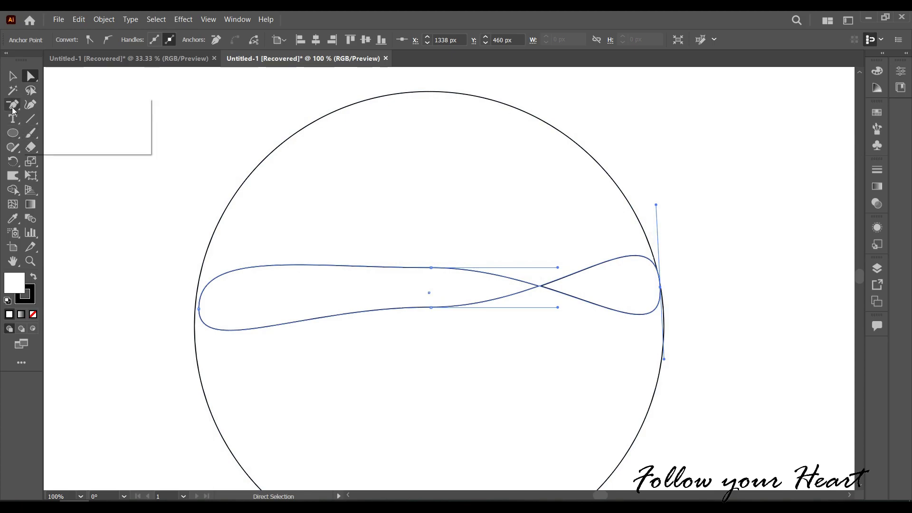
left_click_drag(13, 104, 71, 132)
Delete the top and bottom middle anchors and reshape the left lobe's upper and lower curves
left_click(432, 268)
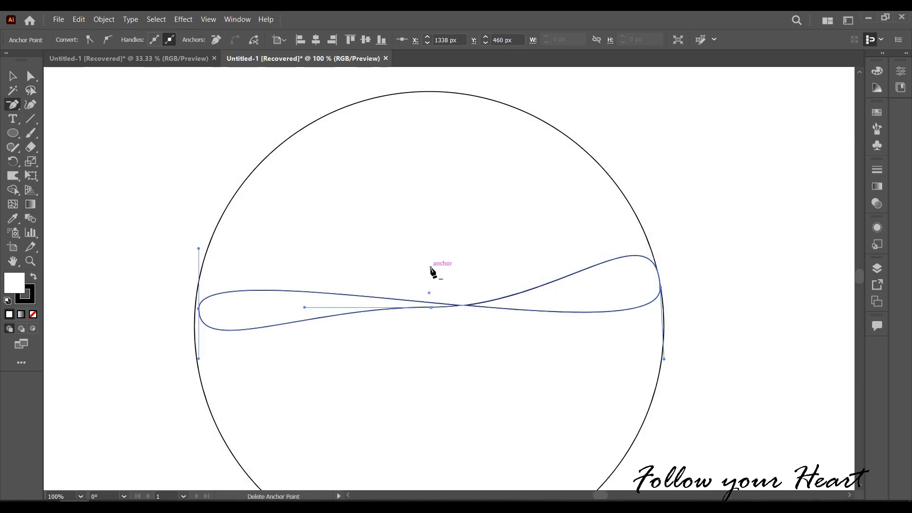
left_click(431, 308)
left_click(30, 77)
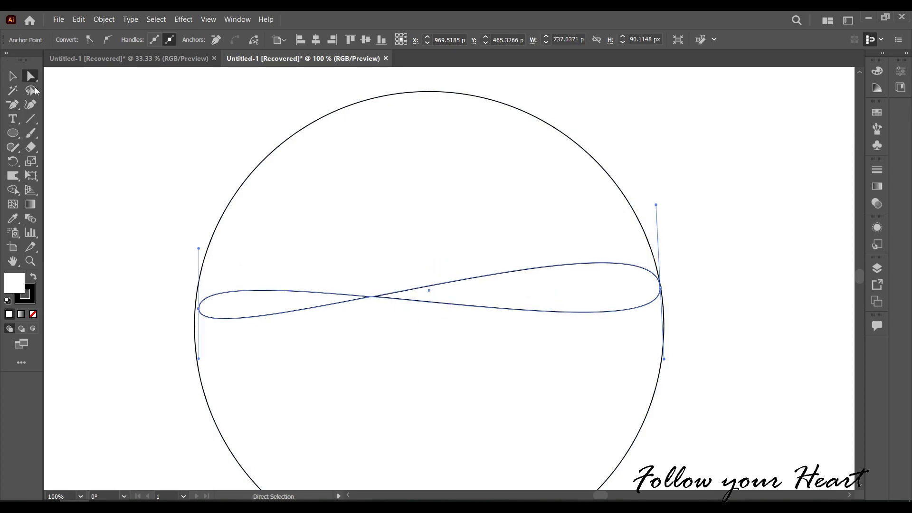
left_click_drag(200, 309, 196, 307)
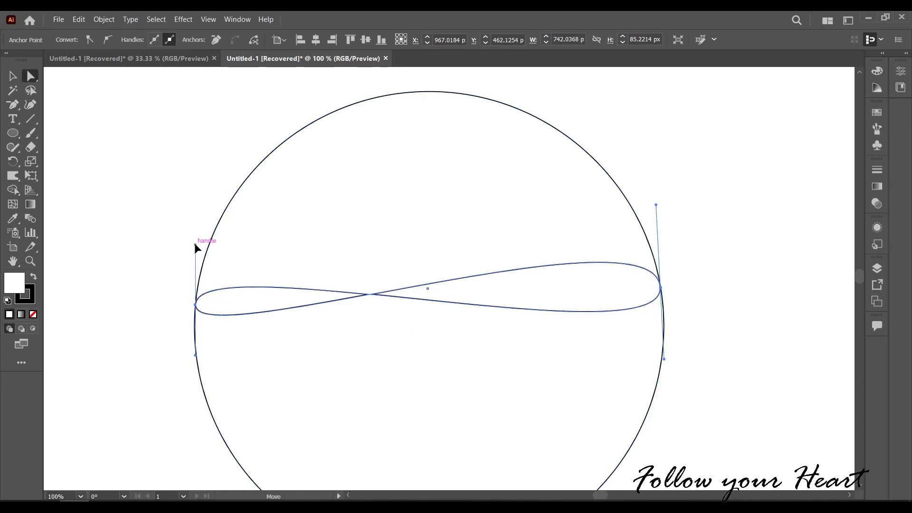
left_click_drag(195, 245, 241, 176)
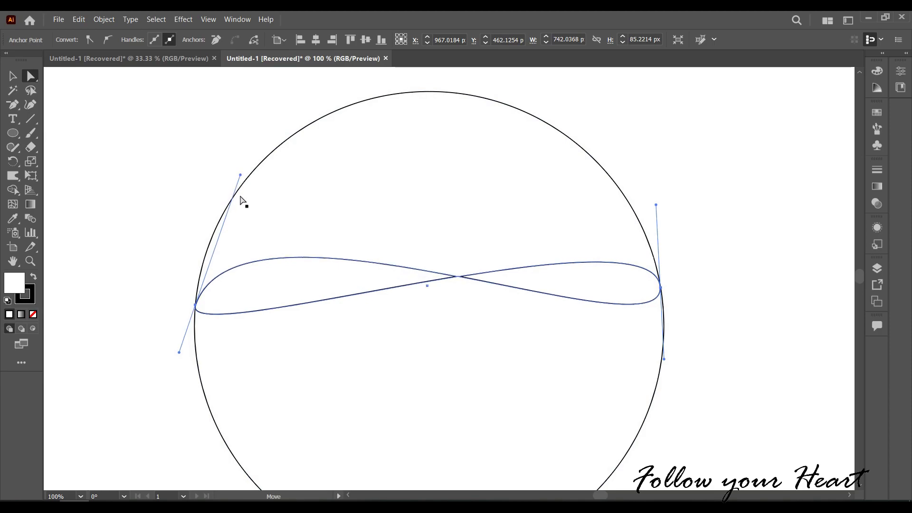
left_click_drag(179, 353, 200, 401)
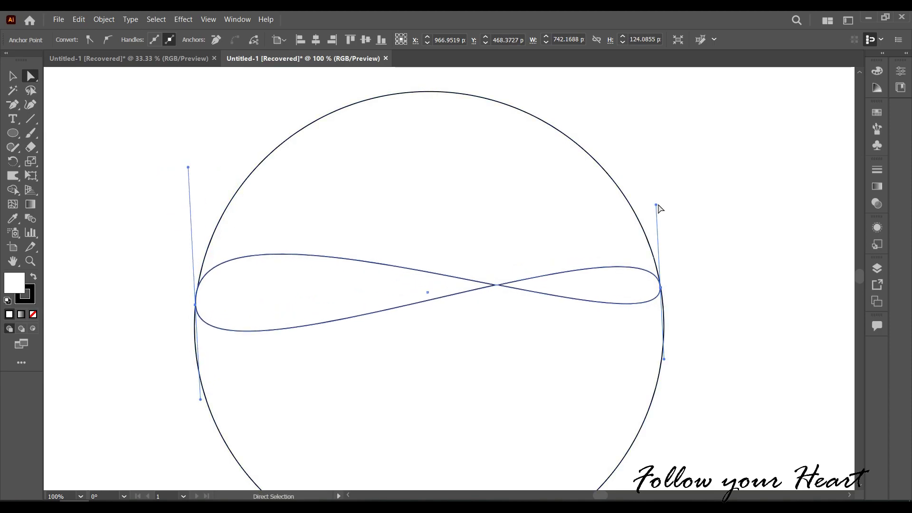
Even out the right lobe's upper and lower curves, then deselect the figure-eight
left_click_drag(656, 204, 649, 129)
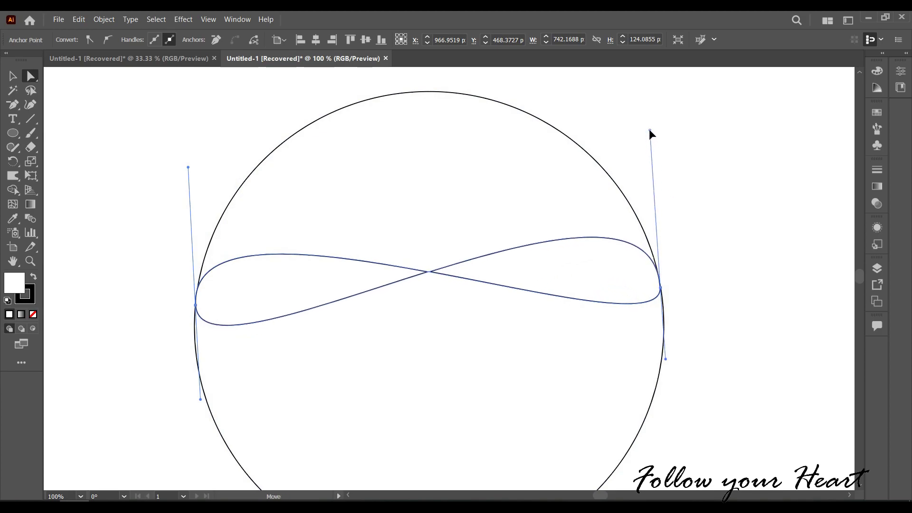
mouse_move(665, 360)
left_mouse_down()
mouse_move(661, 379)
mouse_move(664, 369)
left_mouse_up()
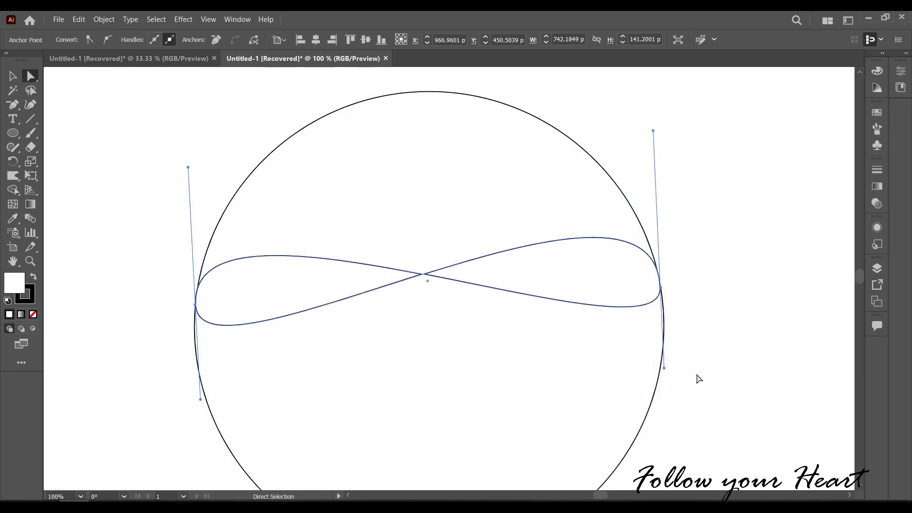
left_click(628, 359)
Place a 180°-rotated copy of the ribbon lower in the circle and shrink it from both sides
left_click(15, 80)
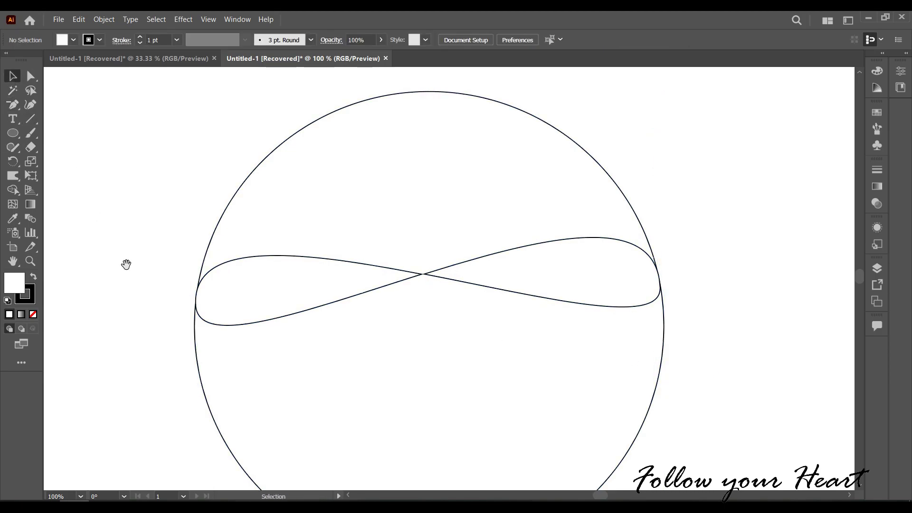
left_click_drag(124, 263, 118, 188)
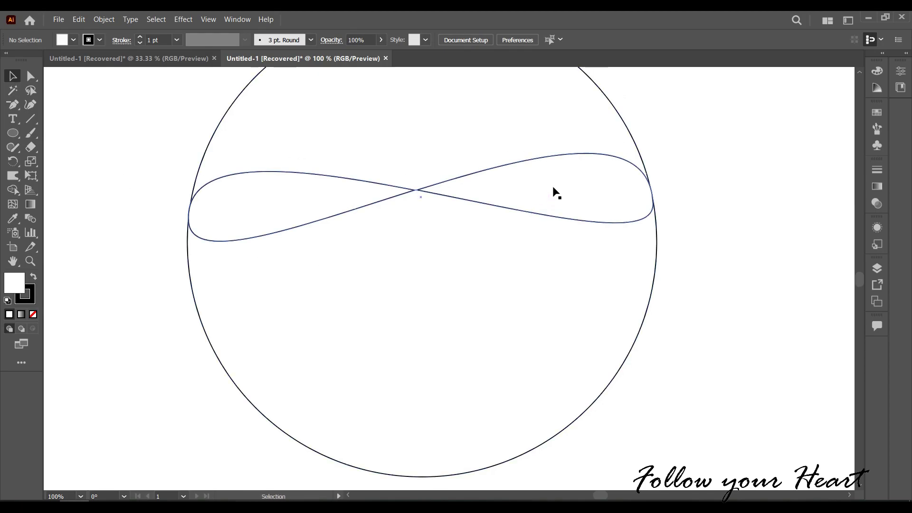
left_click_drag(554, 192, 545, 325)
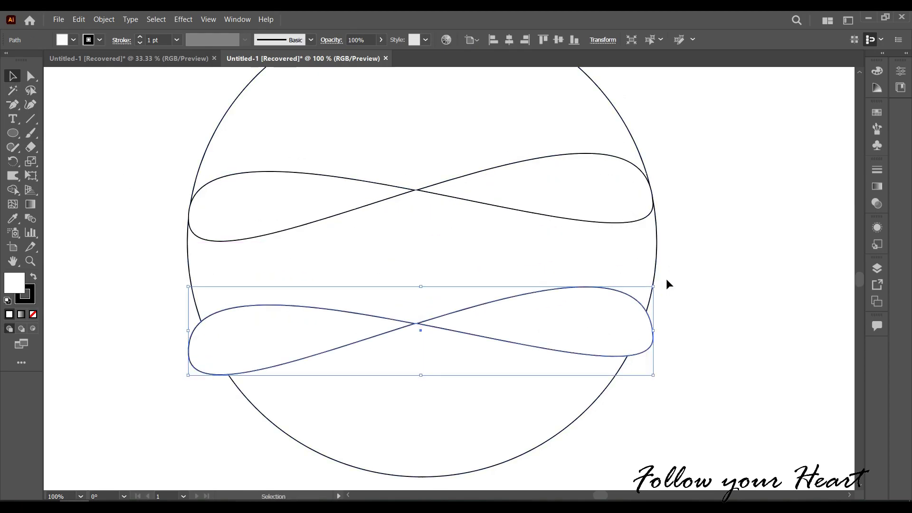
left_click_drag(656, 282, 245, 373)
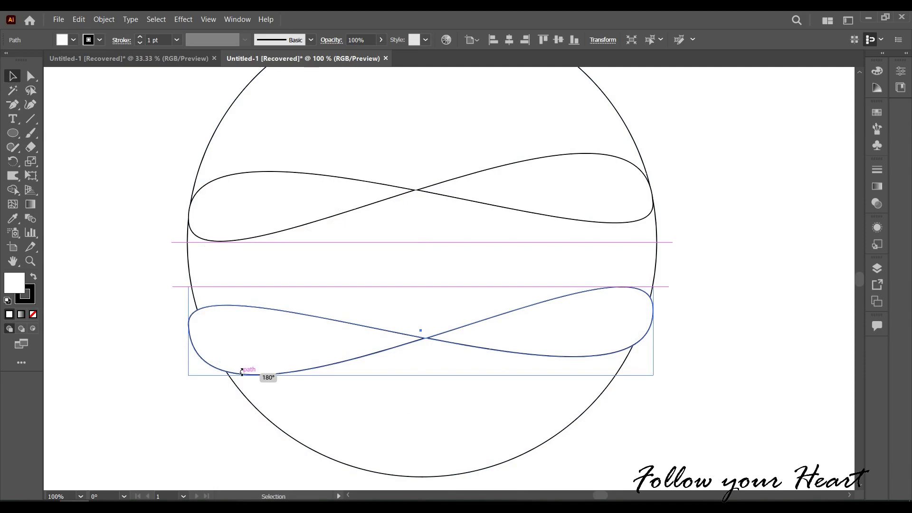
left_click_drag(656, 375, 645, 376)
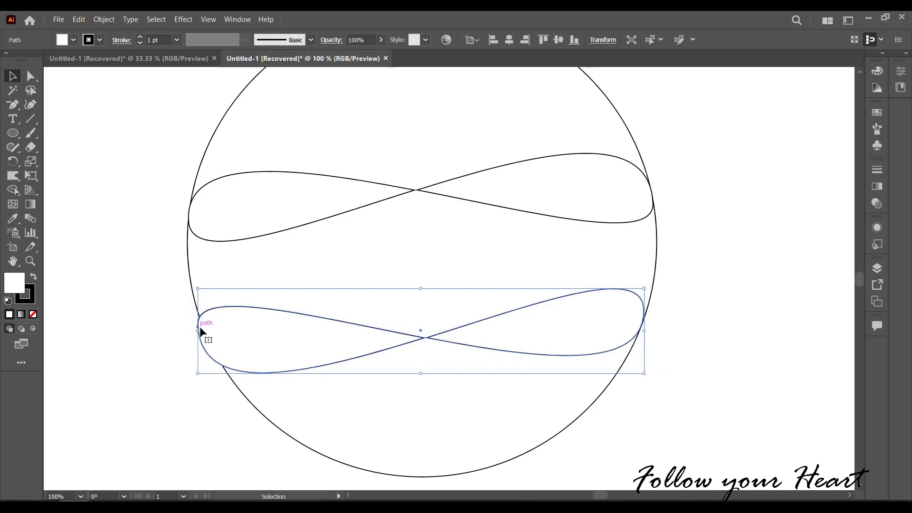
left_click_drag(198, 374, 207, 369)
left_click(682, 370)
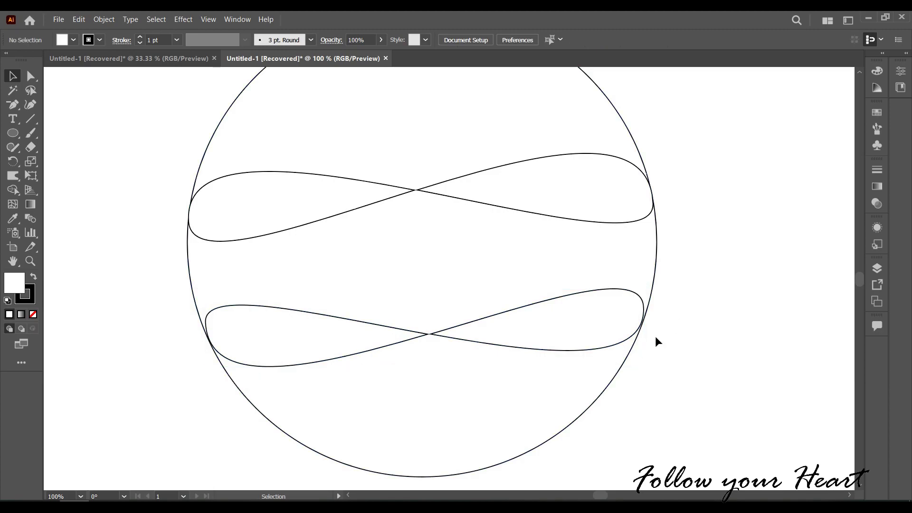
Widen the lower figure-eight curve to about 700 px, spanning the circle
left_click(643, 315)
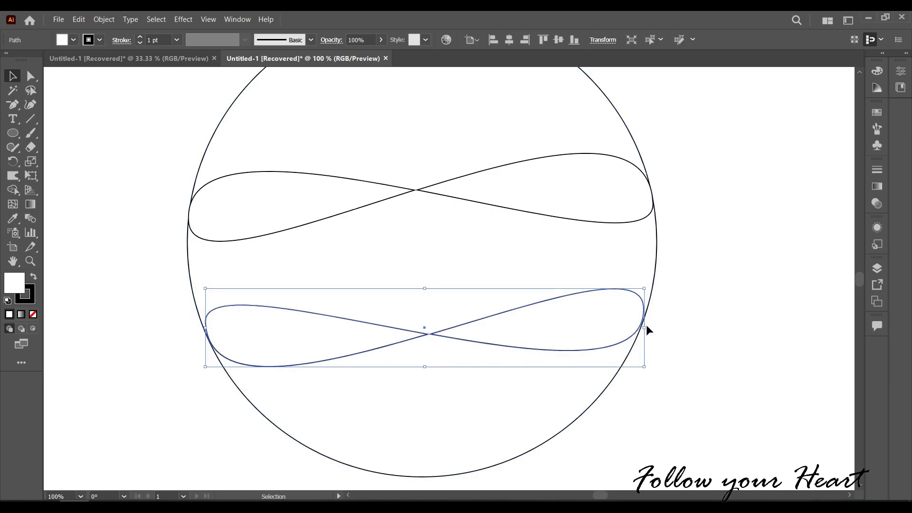
left_click_drag(647, 327, 647, 328)
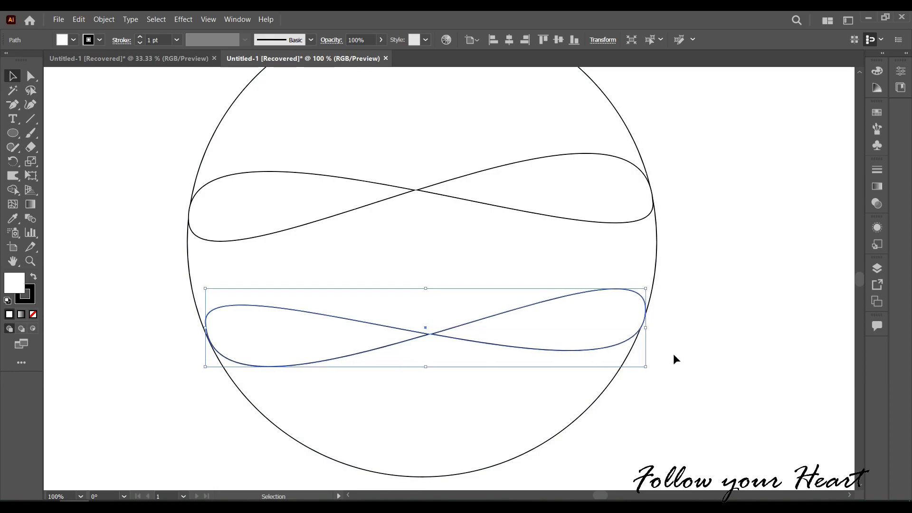
left_click(403, 340)
left_click(223, 347)
left_click(152, 265)
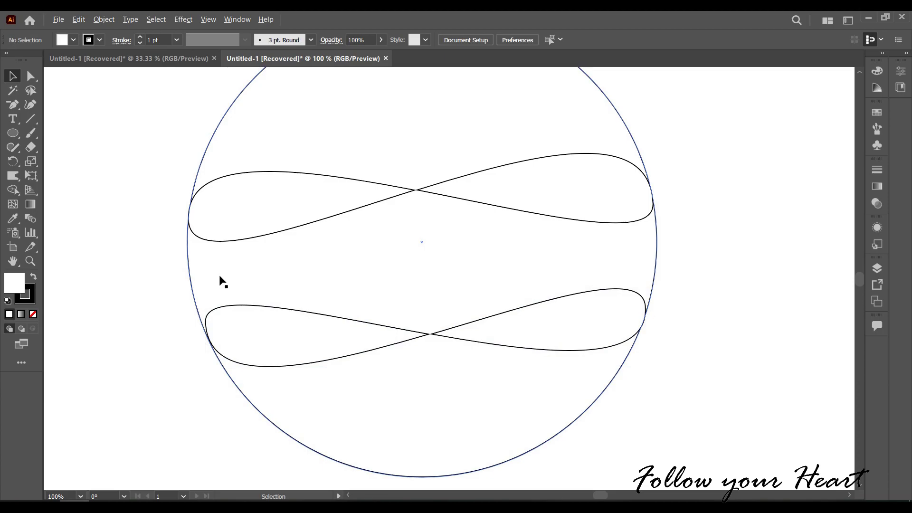
Select the circle and both curves, try a Shape Builder deletion, and undo the wrong region
scroll(226, 280, "down", 1, "alt")
mouse_move(206, 141)
left_mouse_down()
mouse_move(572, 459)
mouse_move(575, 439)
left_mouse_up()
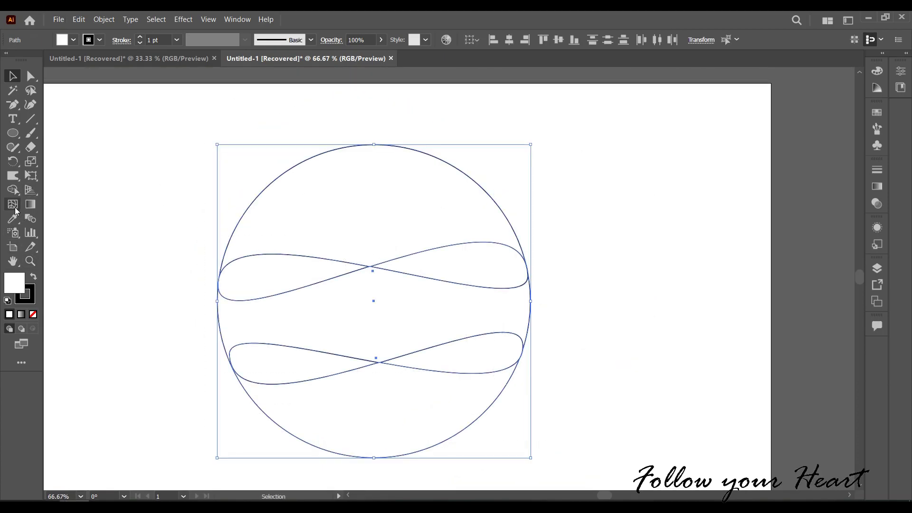
left_click(14, 191)
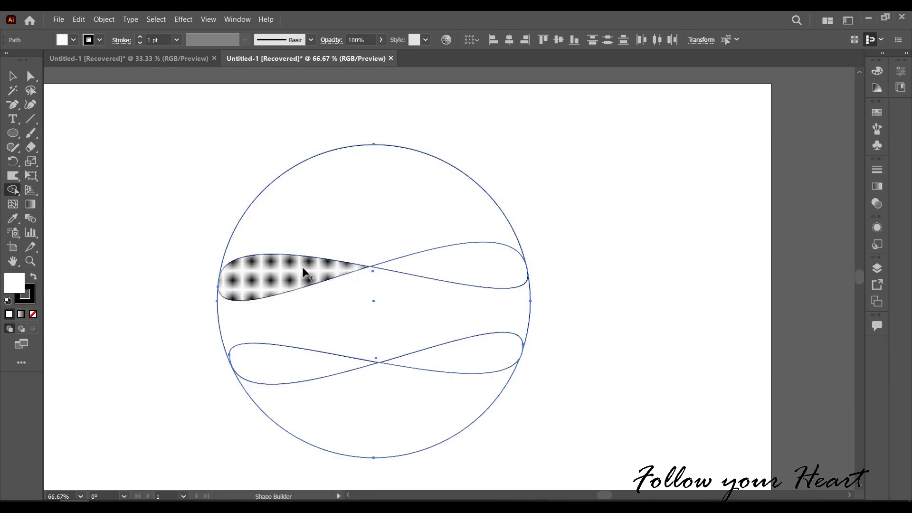
left_click(221, 325, "alt")
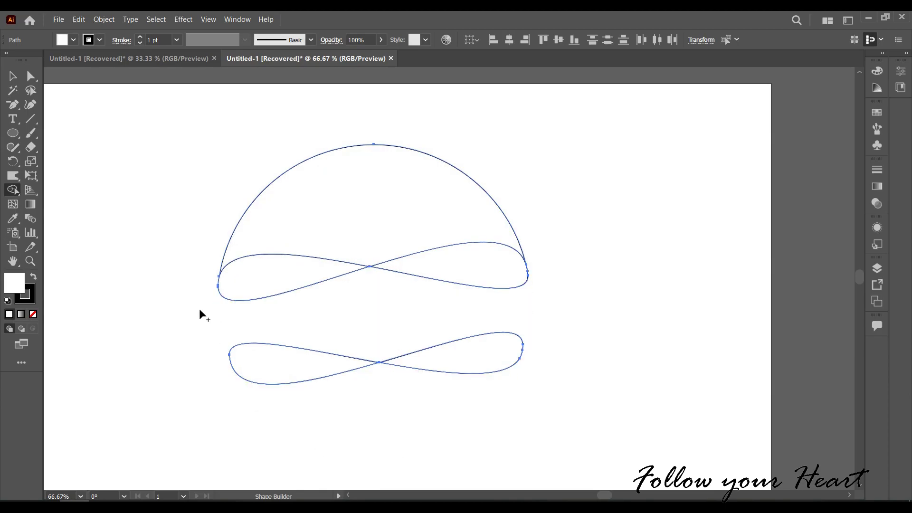
key("ctrl+z")
left_click(13, 76)
left_click(172, 257)
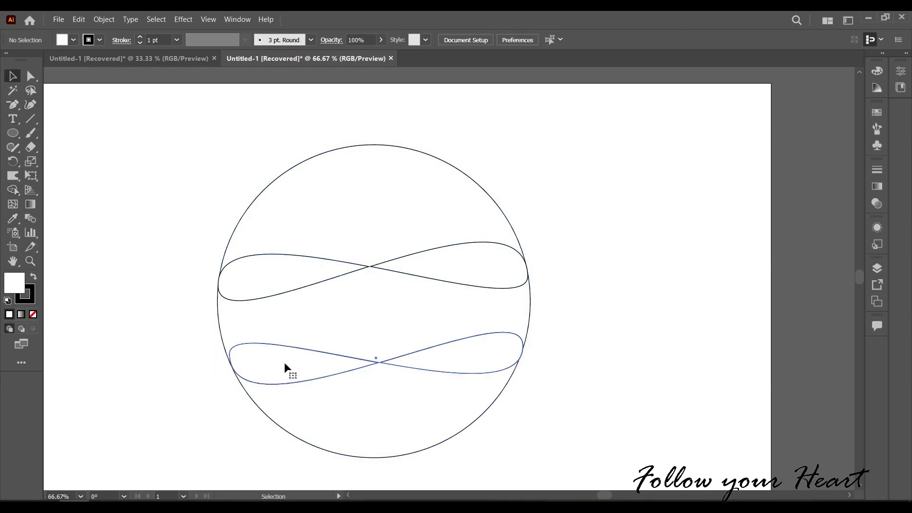
Nudge the lower curve's left end, then Shape Builder-delete the middle band between the curves
left_click(230, 360)
left_click_drag(230, 360, 228, 360)
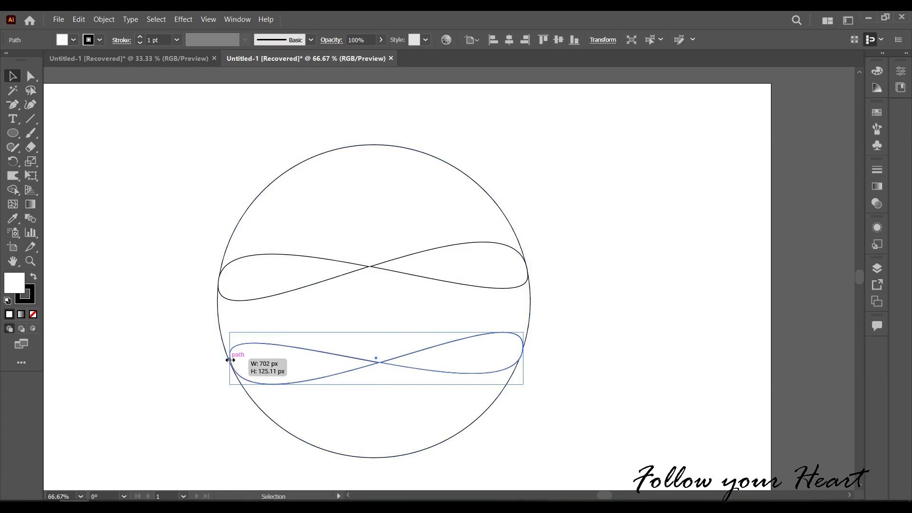
left_click_drag(179, 205, 529, 450)
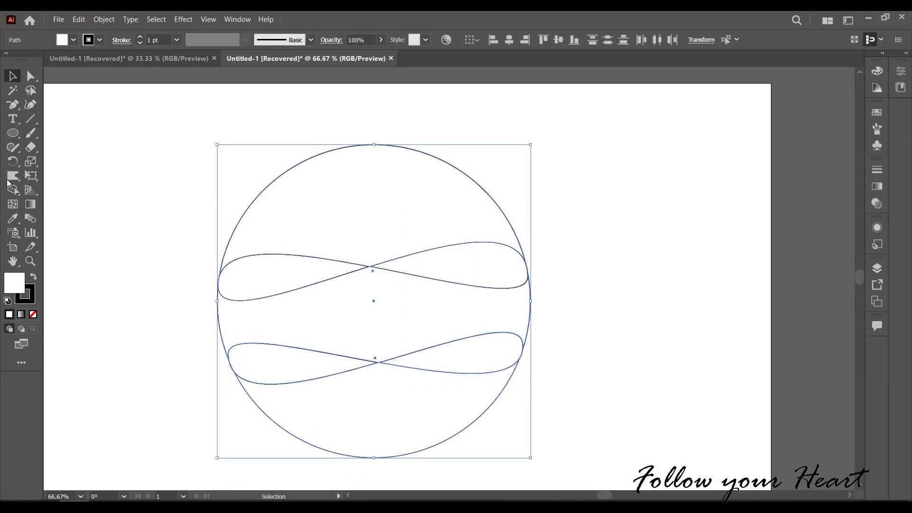
left_click(13, 190)
left_click(332, 316, "alt")
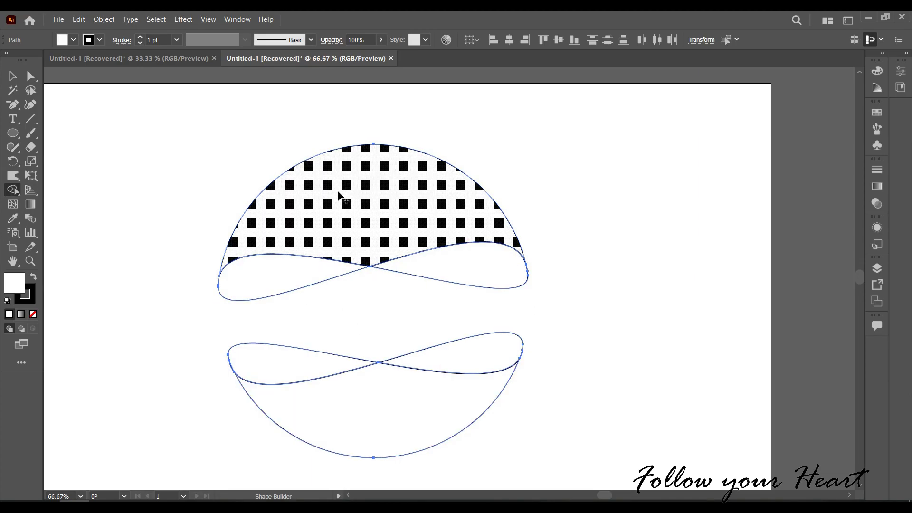
left_click(13, 76)
left_click(201, 129)
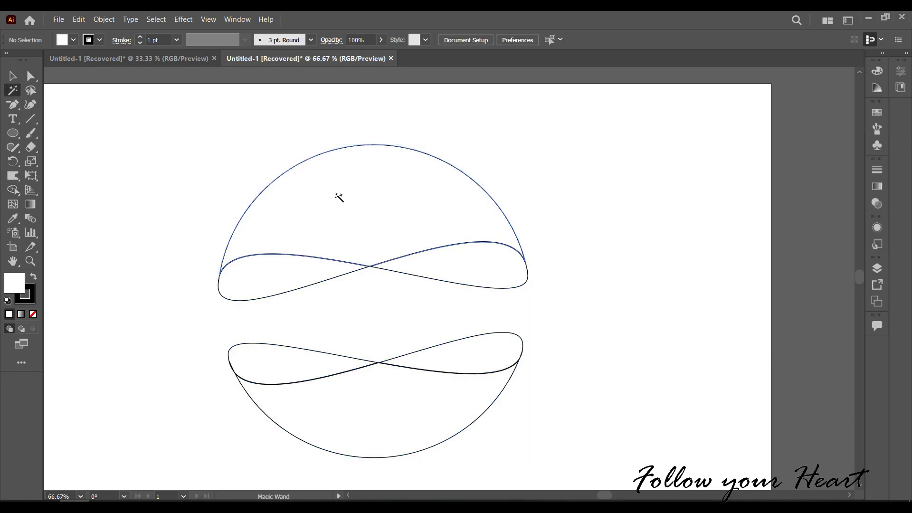
Fill the top dome and bottom bowl with red from the Fill swatches
left_click(364, 223)
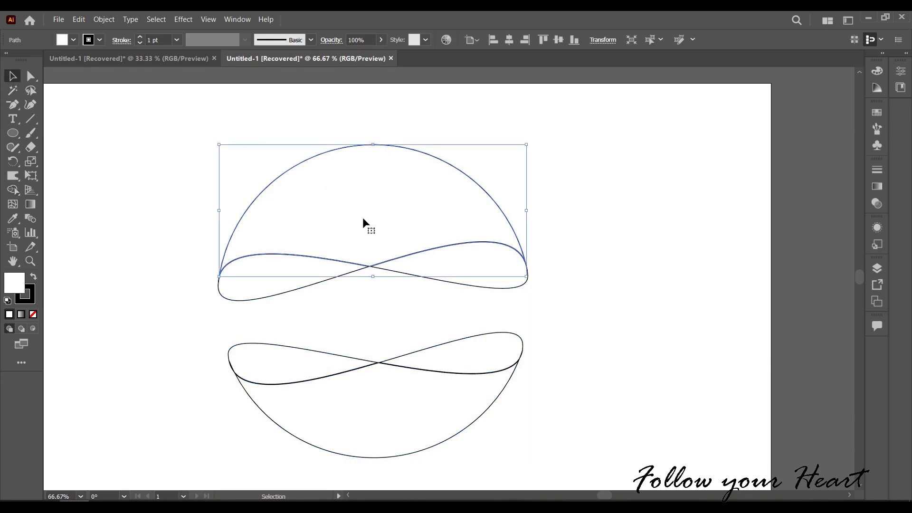
right_click(364, 213)
left_click(626, 386)
left_click(387, 204)
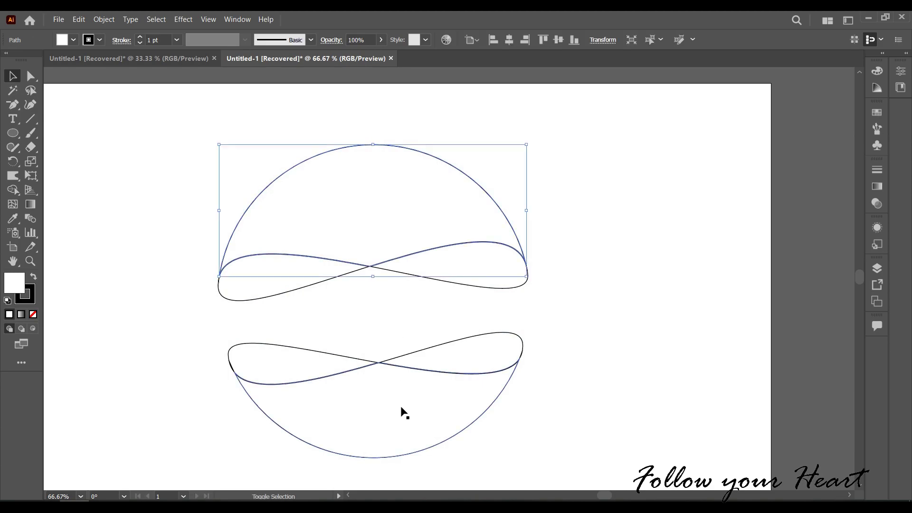
left_click(403, 413, "shift")
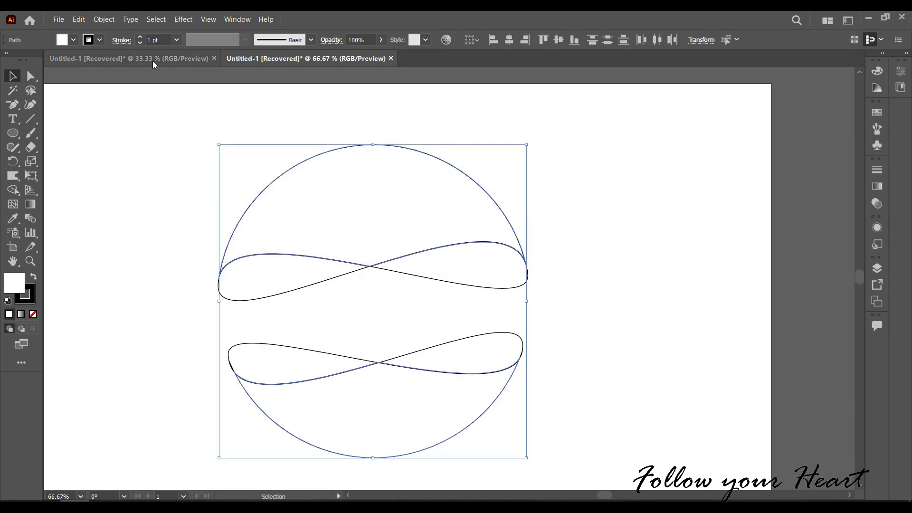
left_click(71, 40)
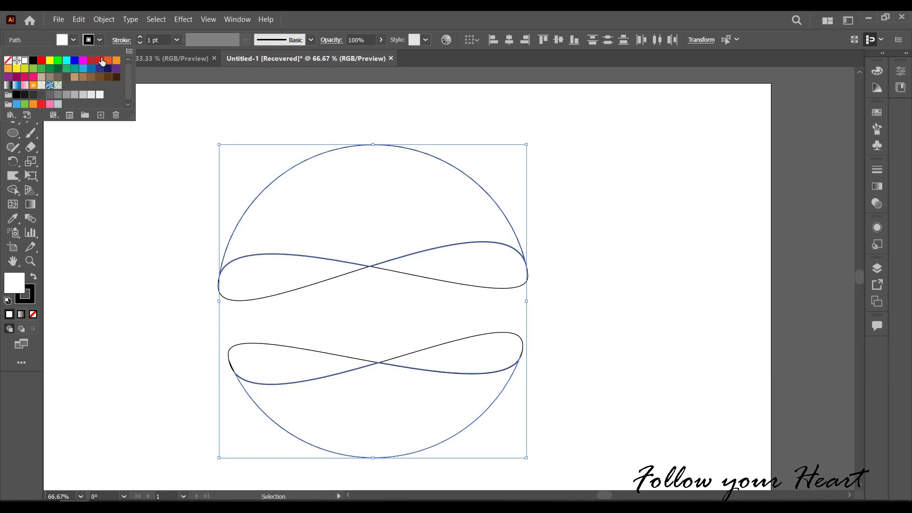
left_click(101, 61)
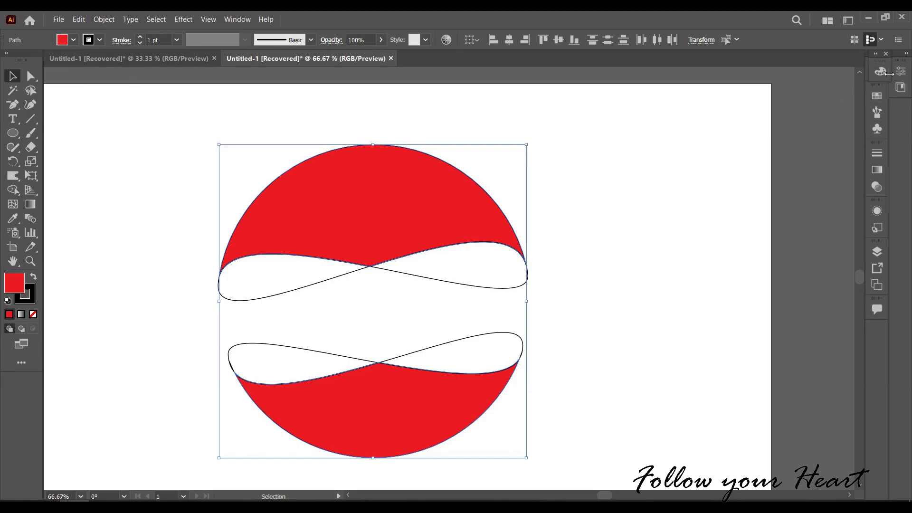
Deepen the caps' red by raising Saturation to 100 in the Color panel
left_click(878, 71)
mouse_move(822, 130)
left_mouse_down()
mouse_move(830, 107)
mouse_move(818, 127)
left_mouse_up()
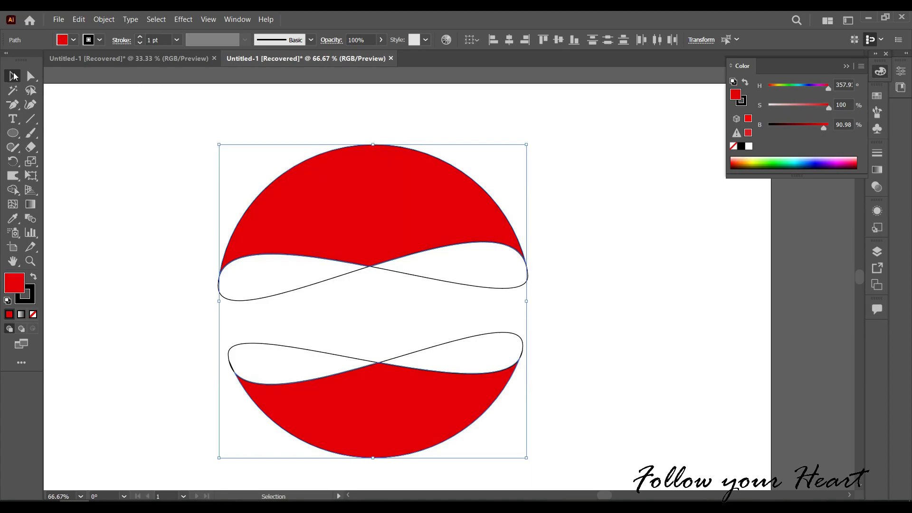
left_click(179, 295)
left_click(285, 249)
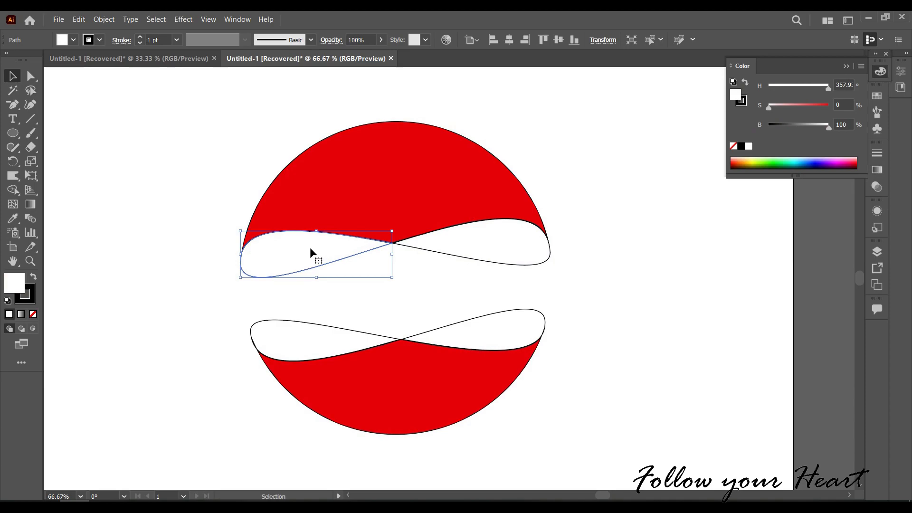
Eyedropper the red fill onto the upper ribbon's left lobe
key("i")
left_click(428, 193)
left_click(13, 76)
left_click(106, 184)
left_click(252, 240)
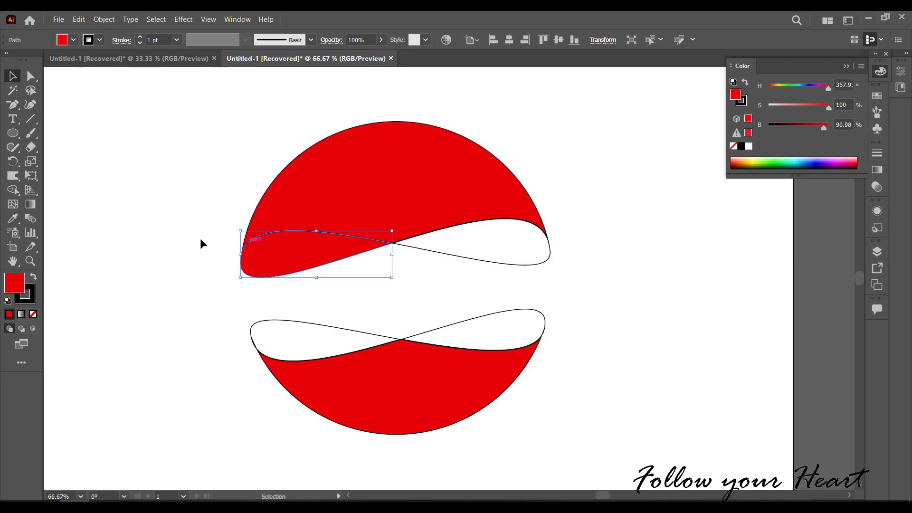
Apply a linear gradient to the left lobe, removing the white stop so red starts it
left_click(877, 170)
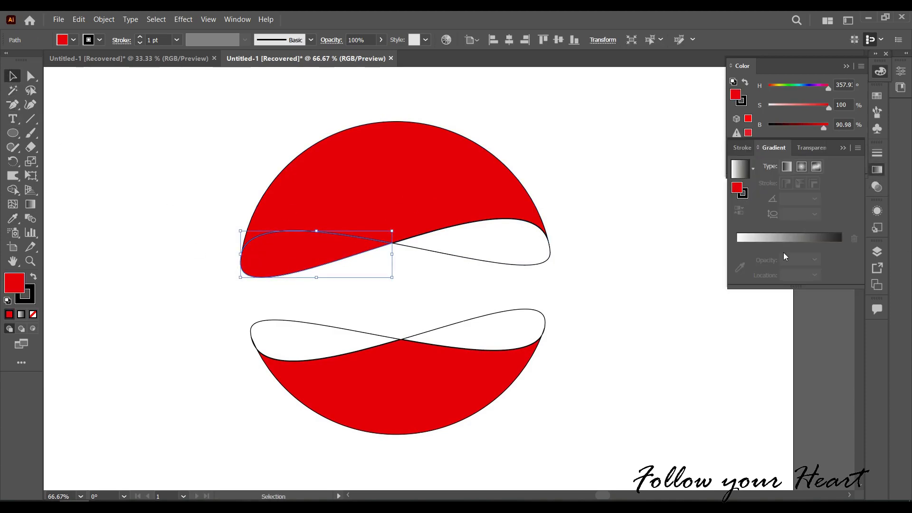
left_click(774, 239)
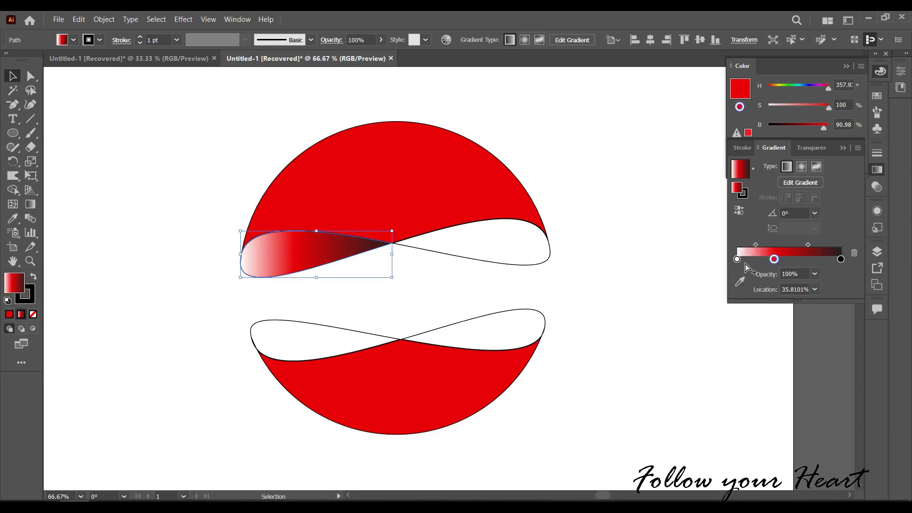
left_click_drag(737, 259, 741, 285)
left_click_drag(774, 259, 737, 259)
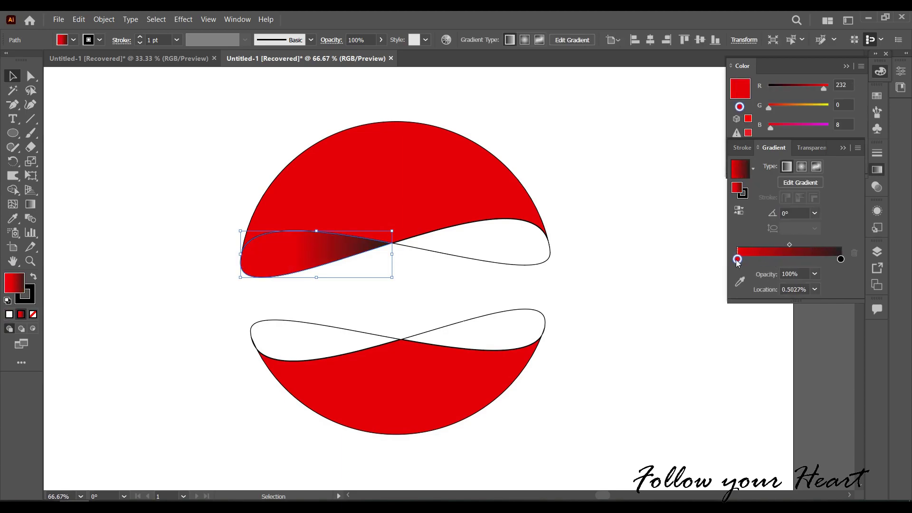
left_click(739, 214)
left_click(739, 214)
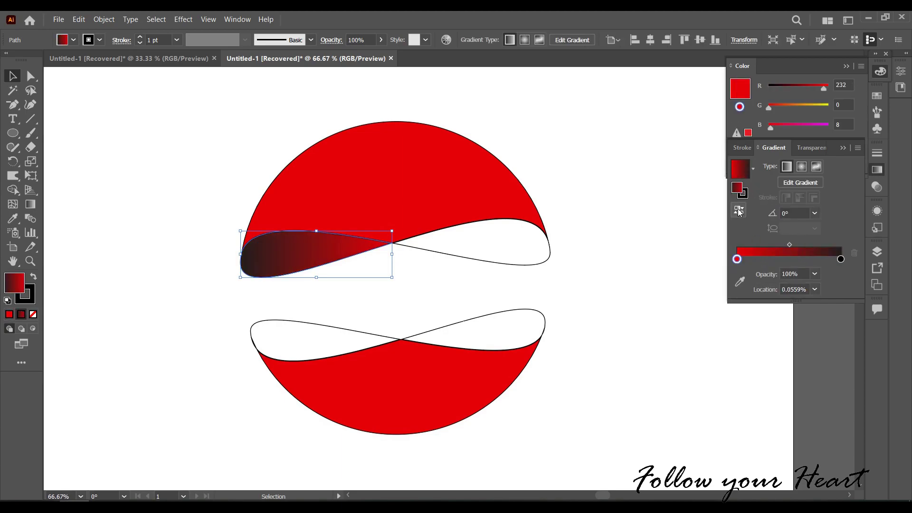
Set the gradient's end stop to orange from the swatches
left_click(841, 259)
double_click(841, 259)
left_click(688, 323)
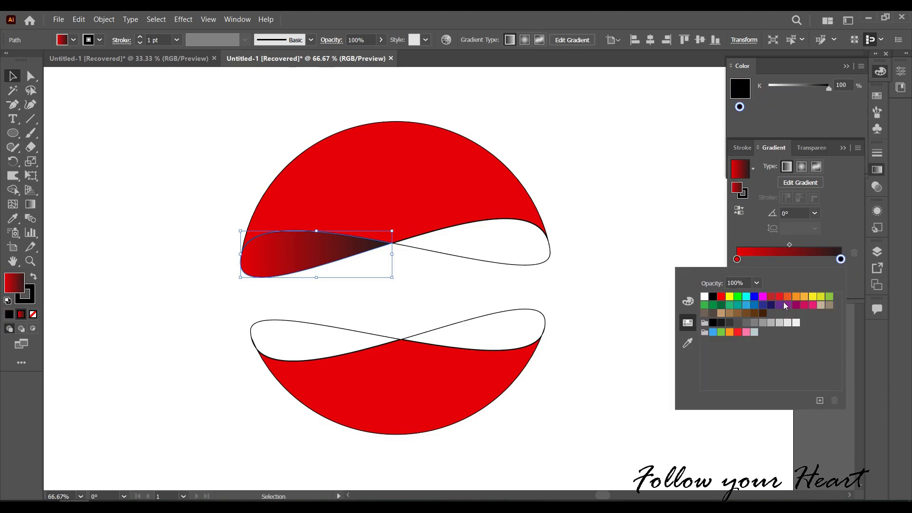
left_click(796, 298)
key("Escape")
left_click(265, 151)
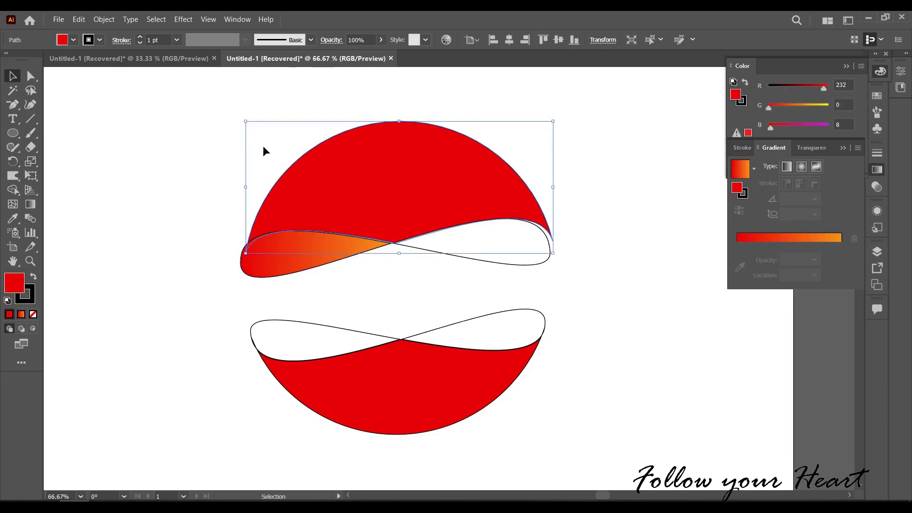
Fill the upper ribbon's right lobe with a tan swatch
left_click(322, 349)
left_click(106, 263)
left_click(464, 246)
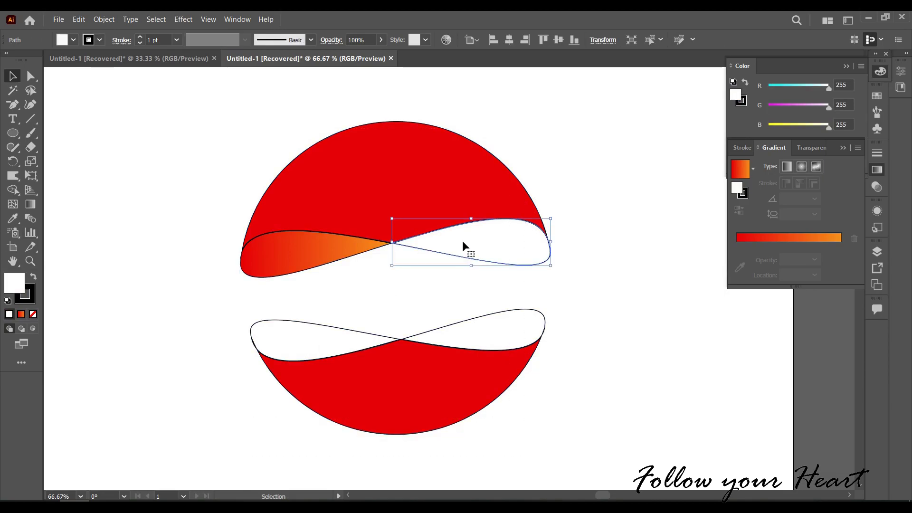
left_click(78, 38)
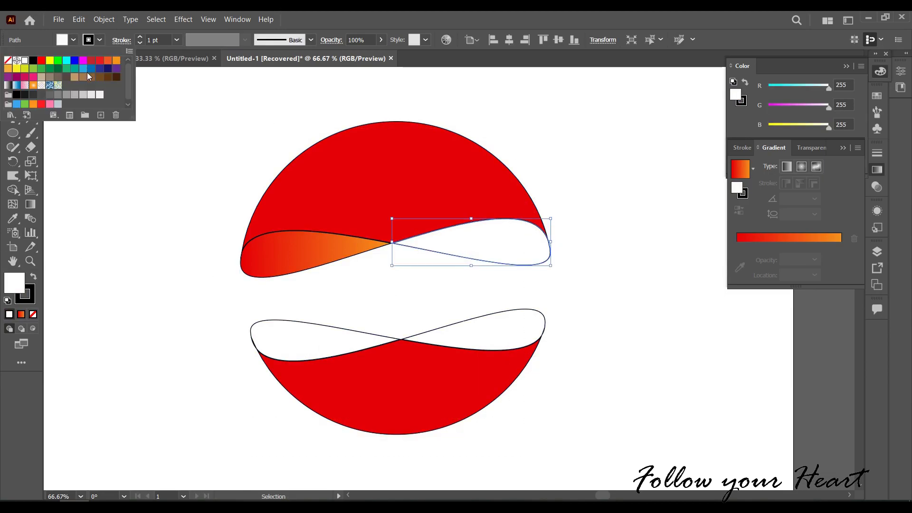
left_click(74, 79)
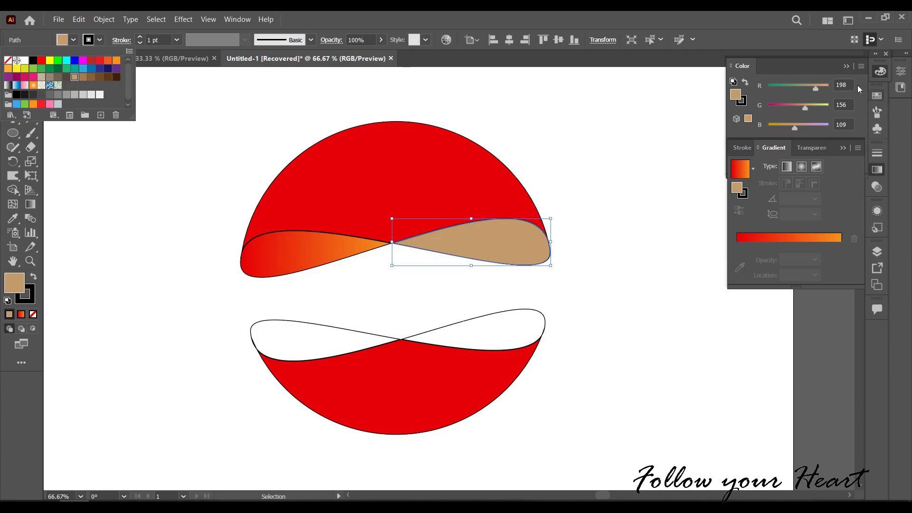
Lighten the tan to pale peach in HSB: brightness 100, saturation about 16%
left_click(858, 70)
left_click(791, 109)
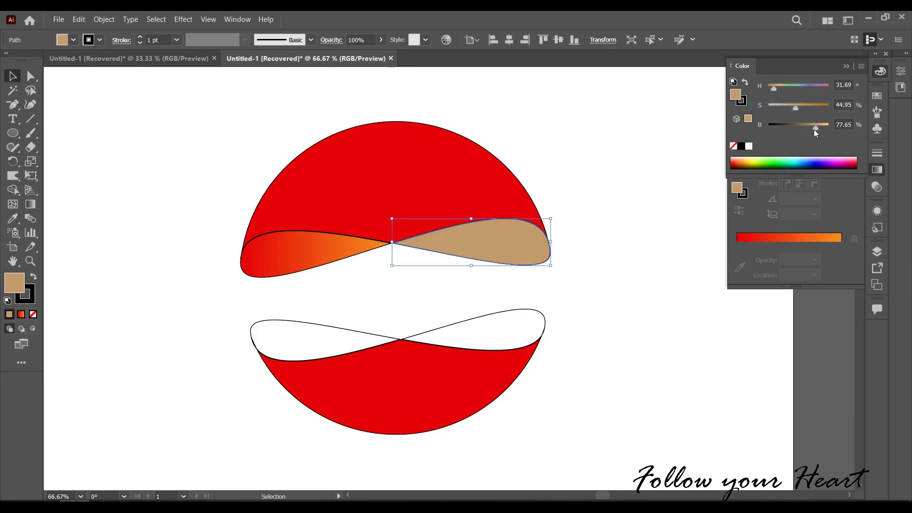
left_click_drag(814, 127, 834, 127)
left_click_drag(795, 106, 773, 106)
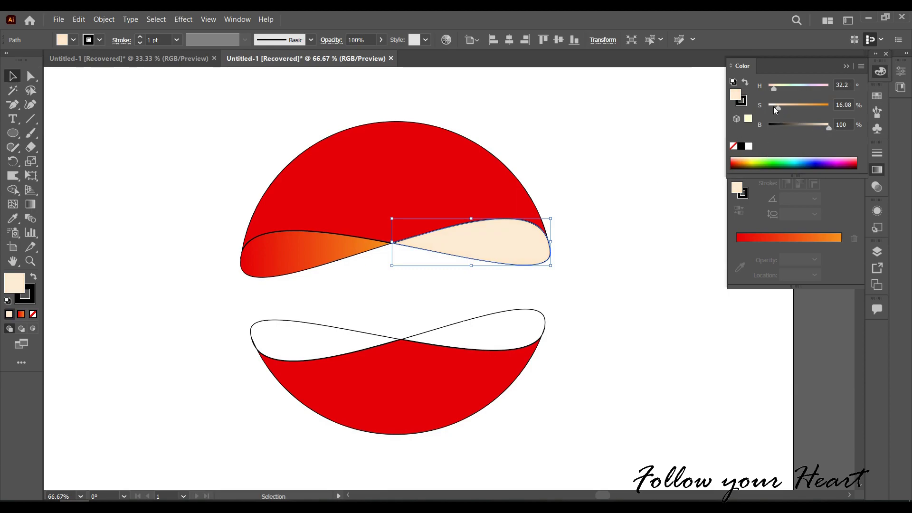
Eyedropper the peach fill onto the lower-left lobe and the gradient onto the lower-right lobe
key("i")
left_click(332, 351, "ctrl")
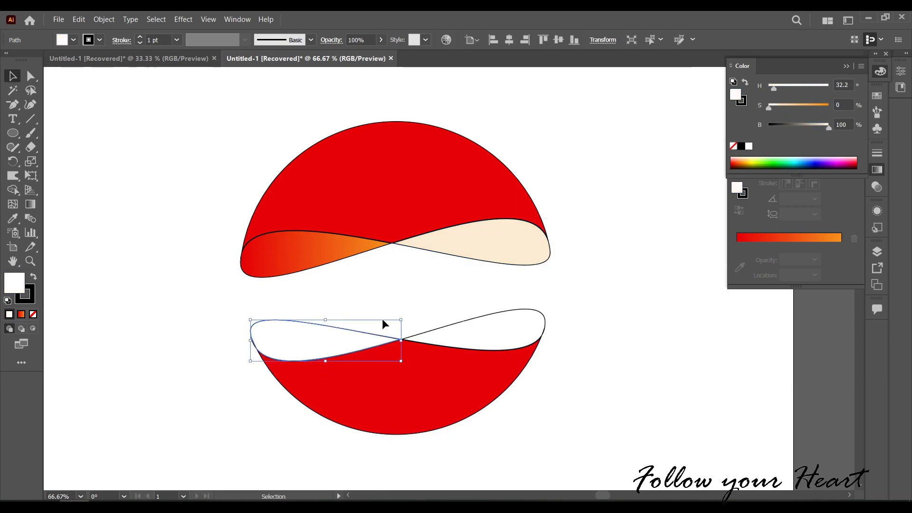
left_click(477, 246)
left_click(464, 337, "ctrl")
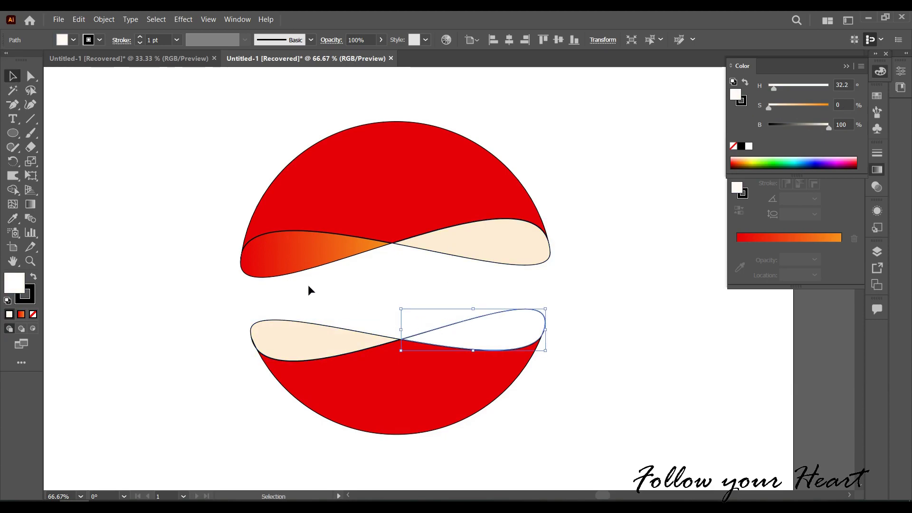
left_click(304, 259)
key("v")
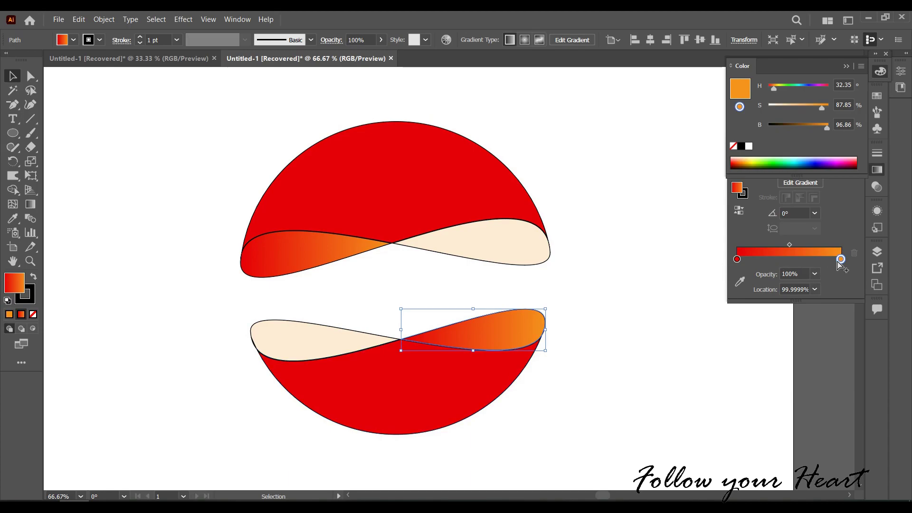
Change the lower-right lobe's gradient to run red to dark red, reversed
left_click(780, 261)
left_click_drag(802, 259, 838, 260)
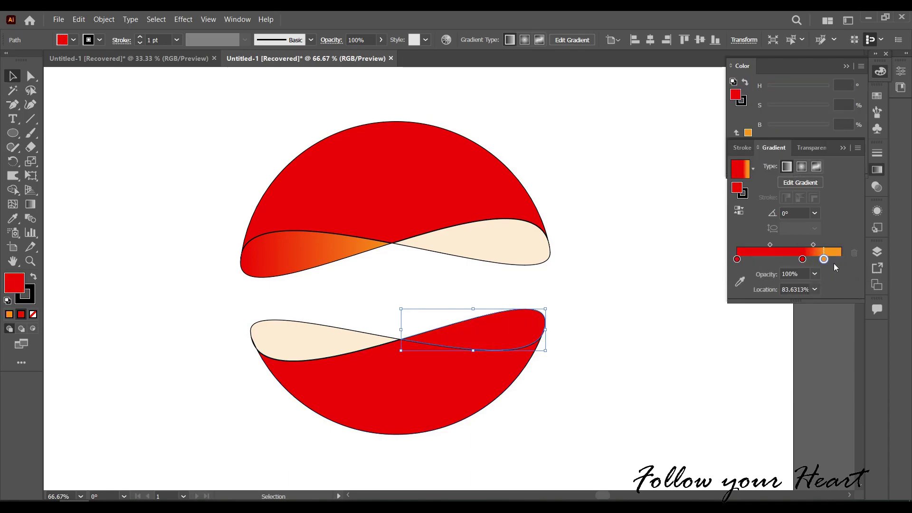
double_click(837, 260)
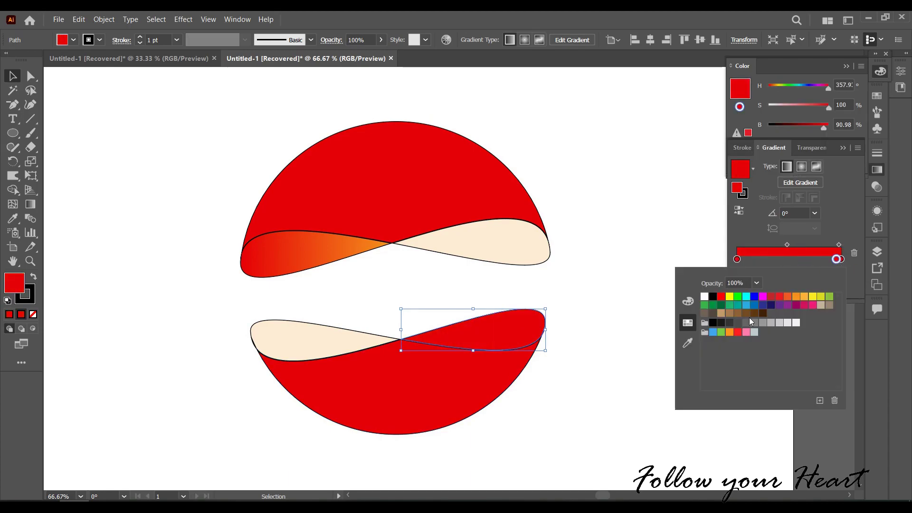
left_click(688, 301)
left_click_drag(798, 342, 774, 342)
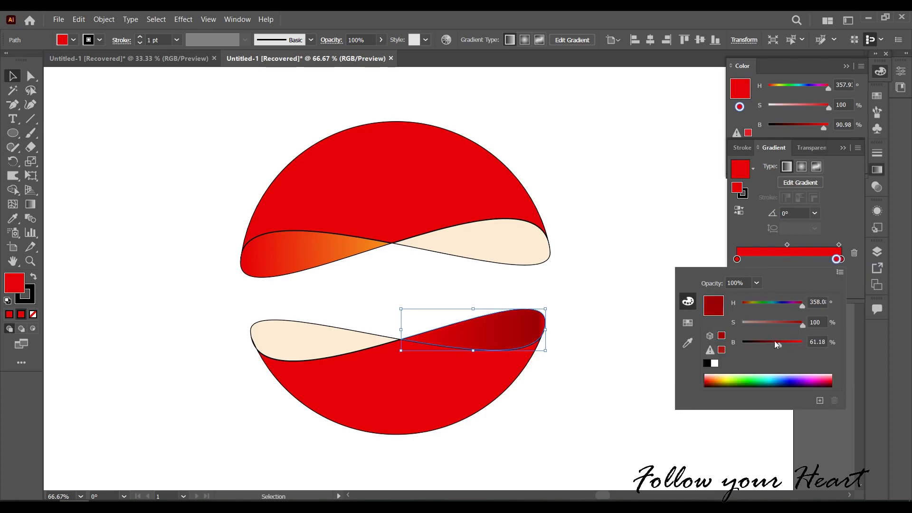
left_click(813, 238)
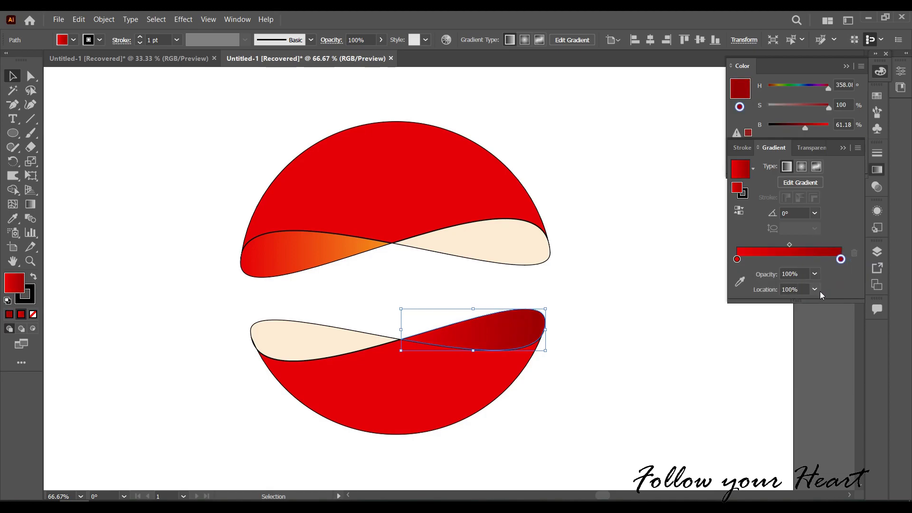
left_click(739, 211)
left_click(281, 132)
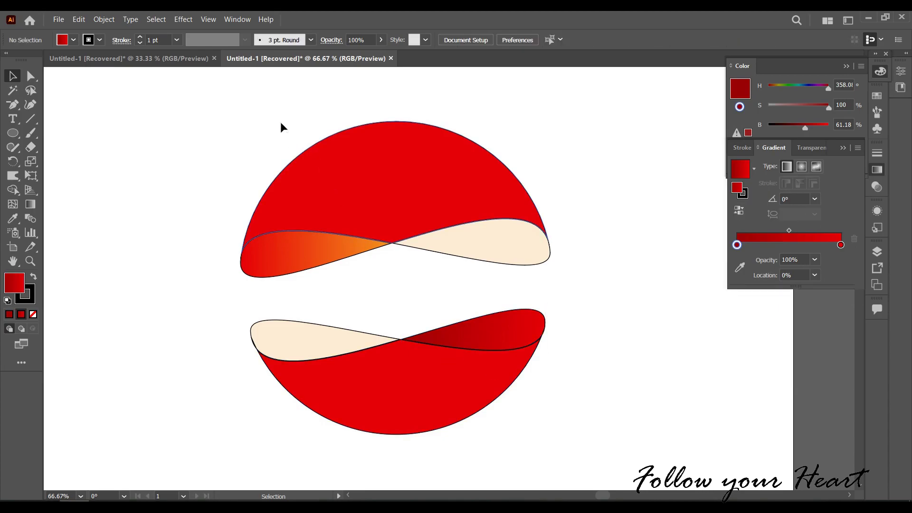
key("ctrl+a")
Set all strokes to None, then duplicate and rotate the upper cream lobe across itself
left_click(33, 314)
left_click(64, 404)
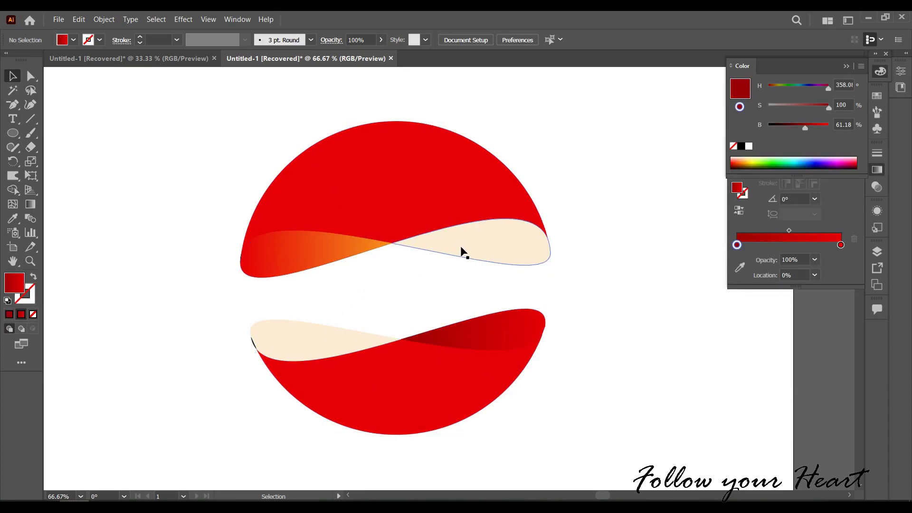
left_click_drag(461, 252, 464, 263)
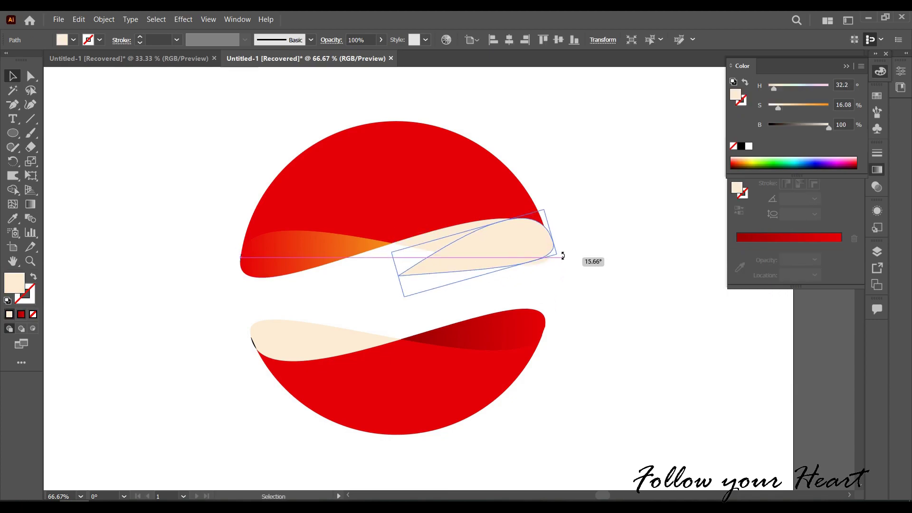
mouse_move(555, 280)
left_mouse_down()
mouse_move(563, 254)
mouse_move(513, 247)
left_mouse_up()
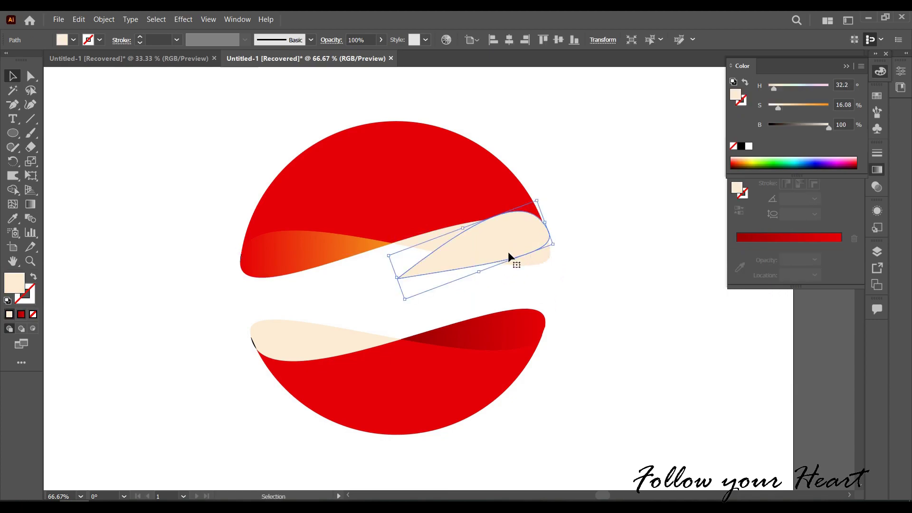
left_click_drag(405, 299, 421, 309)
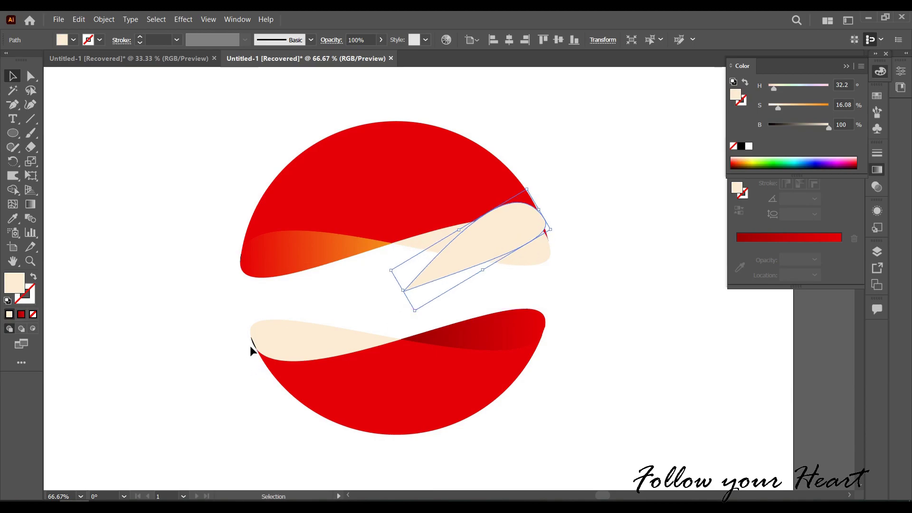
key("ctrl+shift+a")
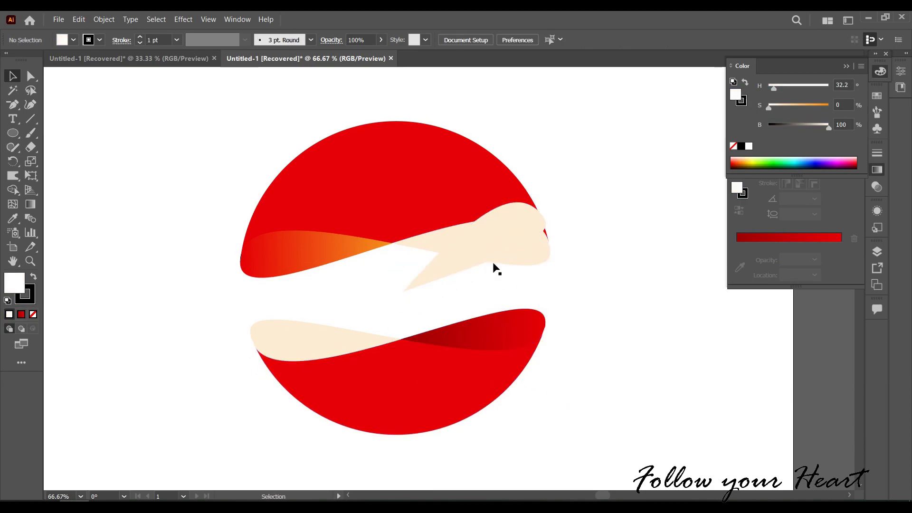
Split the overlap with Shape Builder and darken the triangular fold to brightness 94.9
left_click(494, 265)
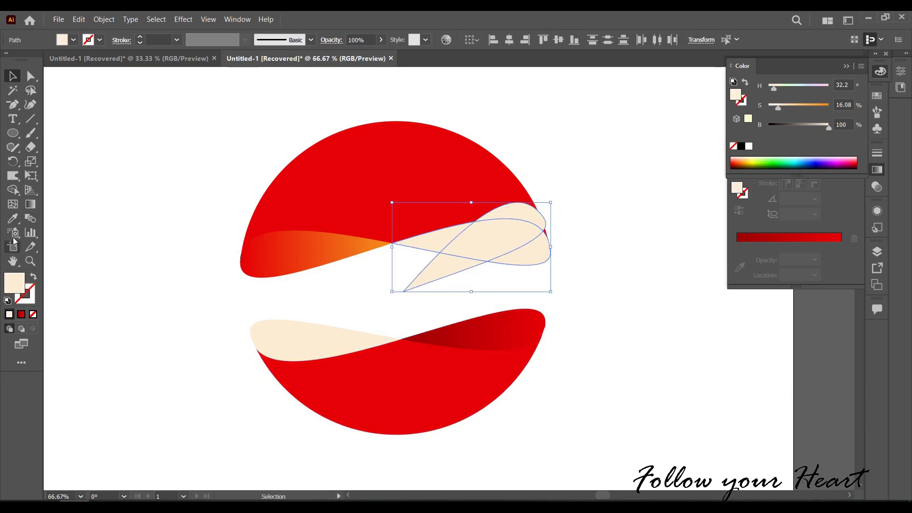
left_click(13, 190)
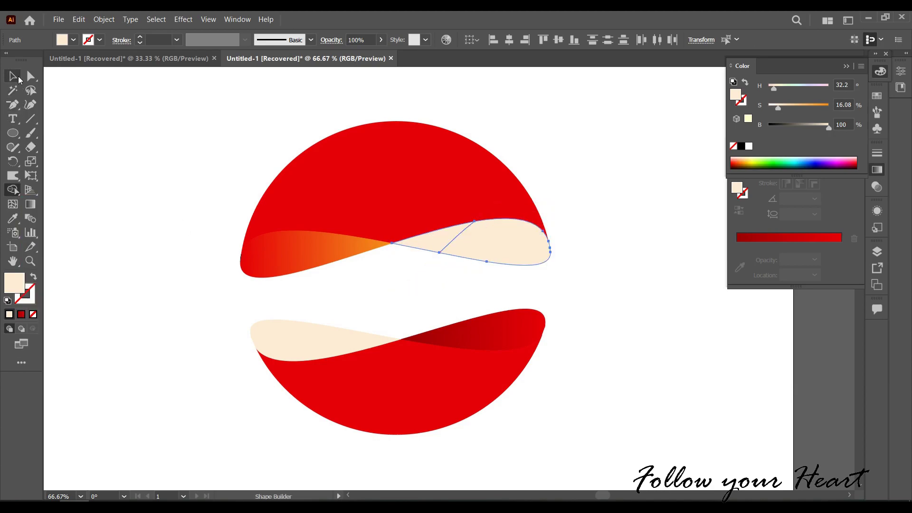
key("v")
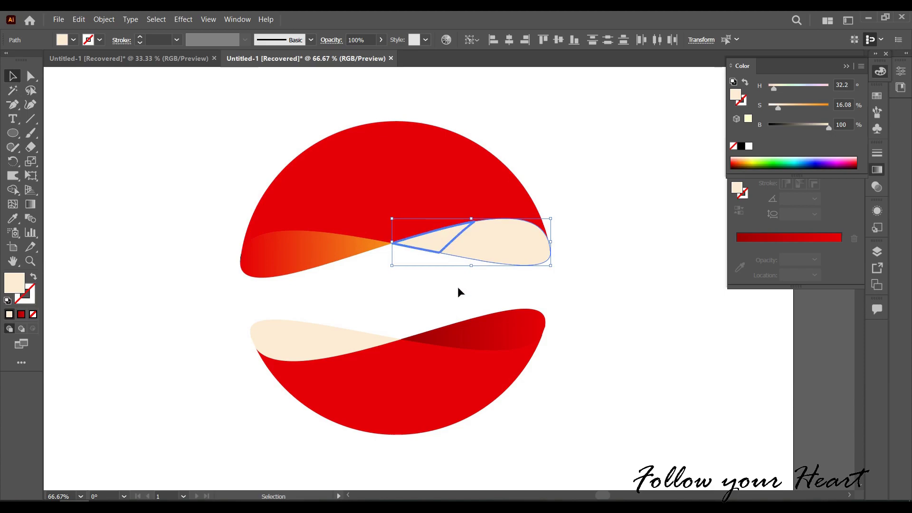
left_click(825, 127)
left_click(175, 410)
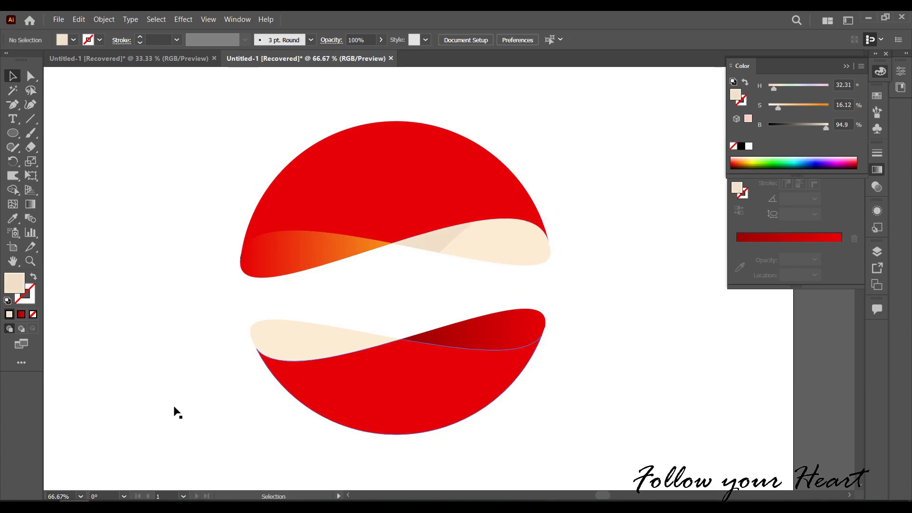
left_click(331, 343)
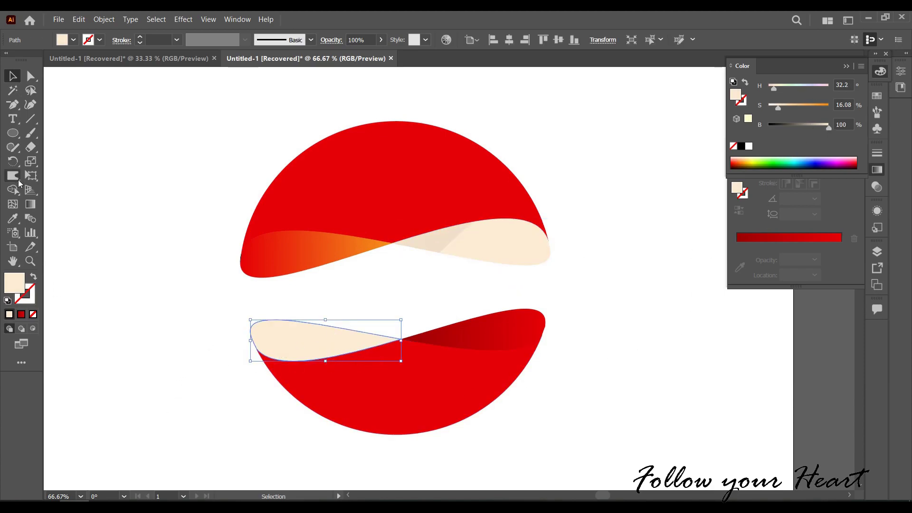
Duplicate and tilt the lower cream lobe, then trim the copy into a fold with Shape Builder
left_click_drag(333, 342, 328, 334)
mouse_move(400, 355)
left_mouse_down()
mouse_move(358, 336)
mouse_move(363, 322)
left_mouse_up()
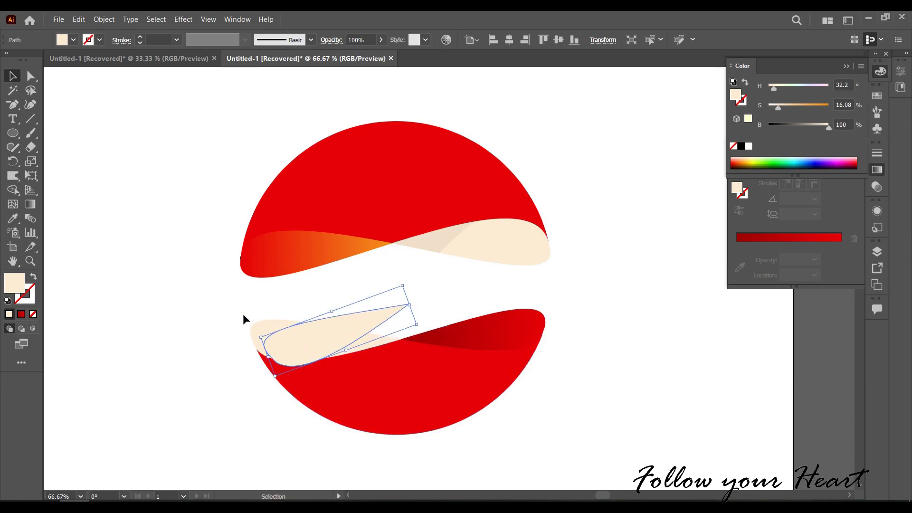
left_click(13, 191)
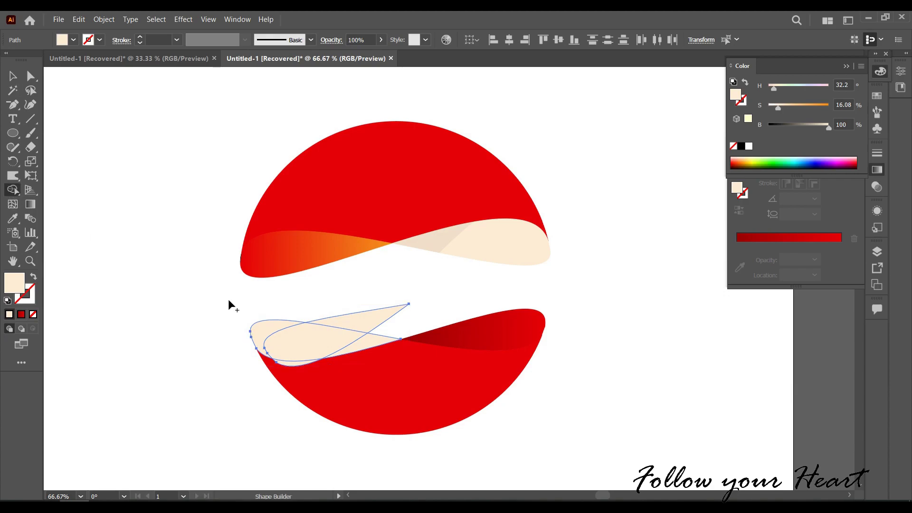
left_click(302, 339)
left_click(380, 316, "alt")
Give the lower fold piece the darker cream shade using the Eyedropper
left_click(13, 76)
left_click(376, 346)
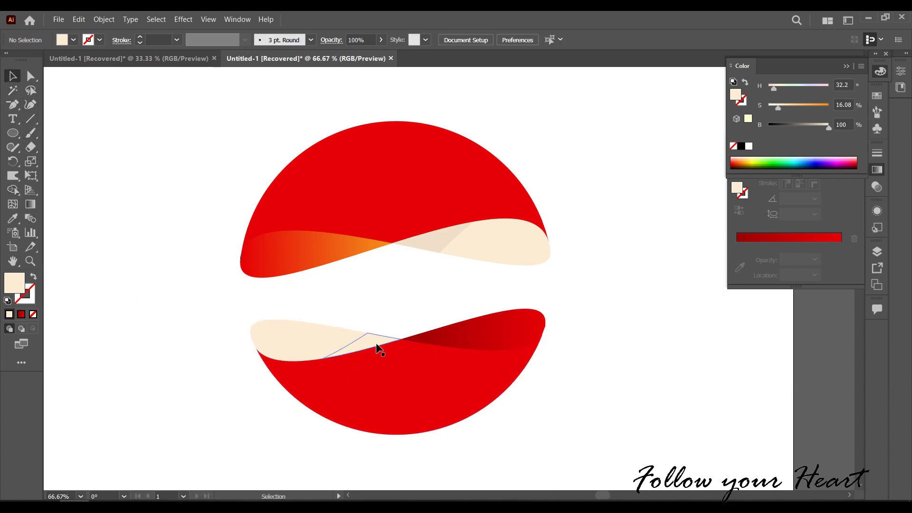
left_click(430, 240, "shift")
key("i")
left_click(427, 243)
left_click(13, 76)
Select the upper-left gradient lobe and pick its gradient midpoint
left_click(389, 321)
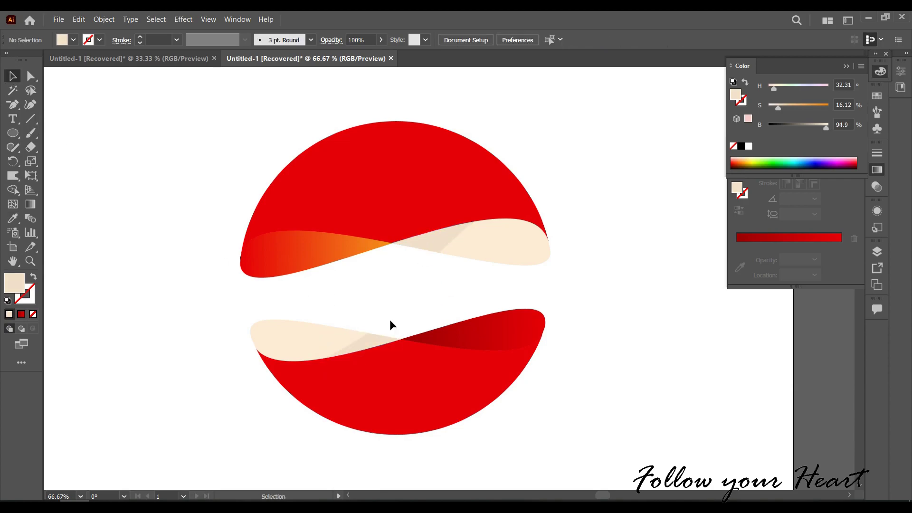
left_click(295, 256)
left_click(778, 245)
Shift the upper-left gradient's midpoint slightly toward the red end
left_click_drag(780, 243, 773, 244)
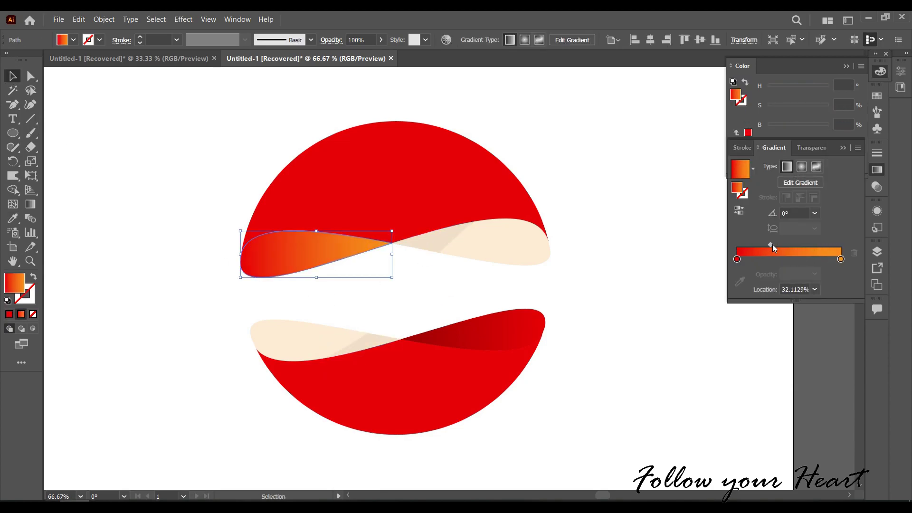
key("ctrl+shift+a")
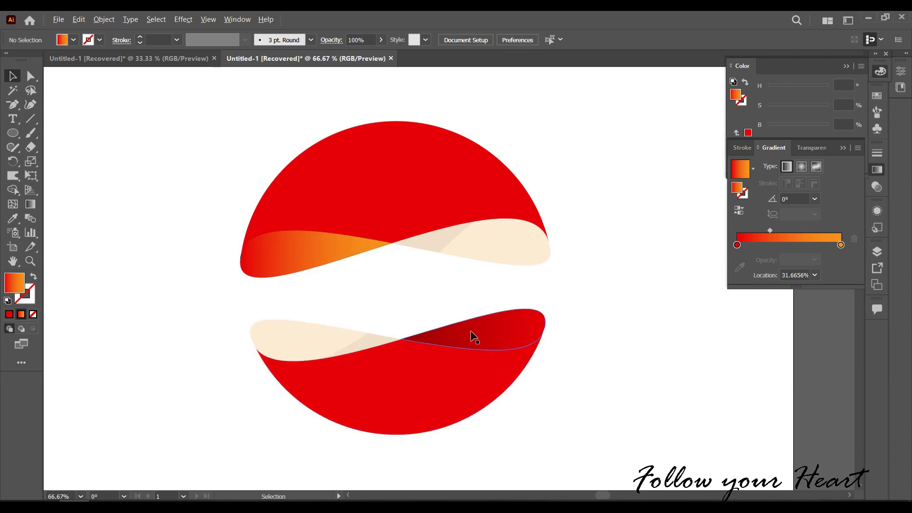
left_click(440, 241)
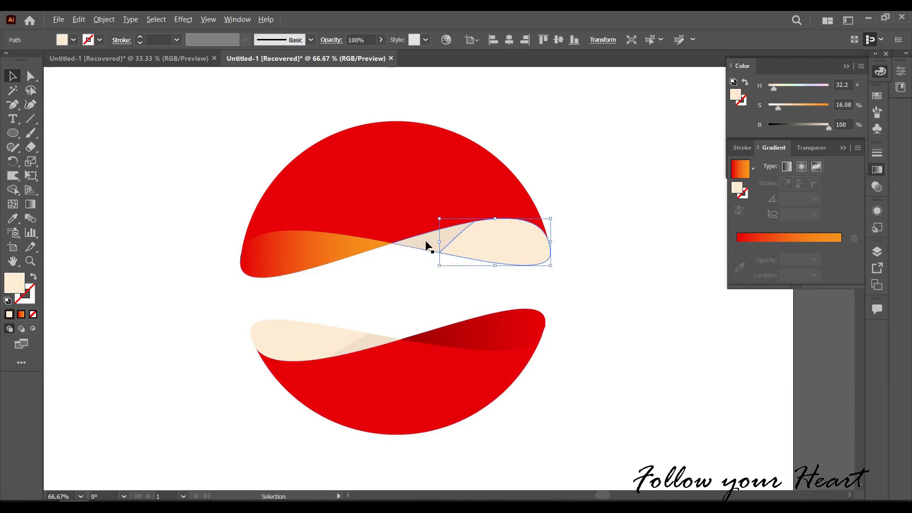
Alt-drag the upper cream lobe and its fold slightly lower and merge them with Shape Builder
left_click(427, 246)
left_click(509, 242, "shift")
left_click_drag(510, 242, 511, 254)
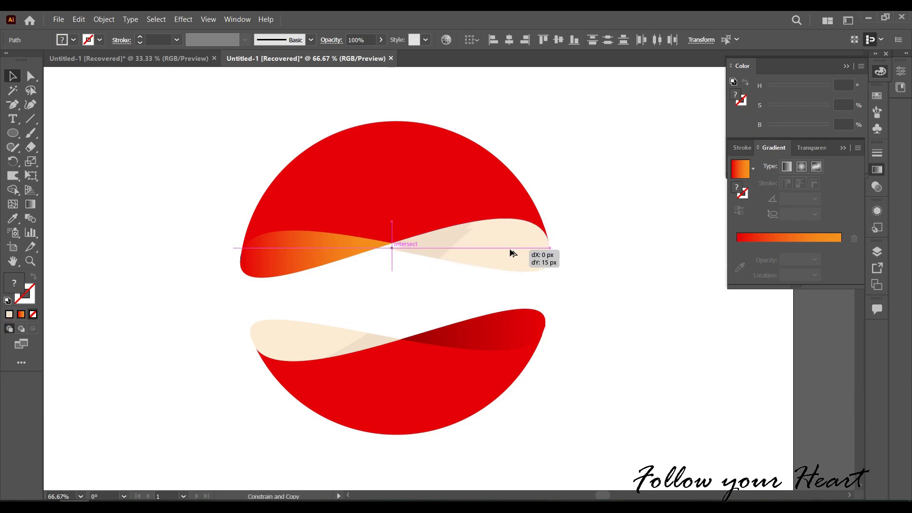
scroll(505, 255, "up", 1, "alt")
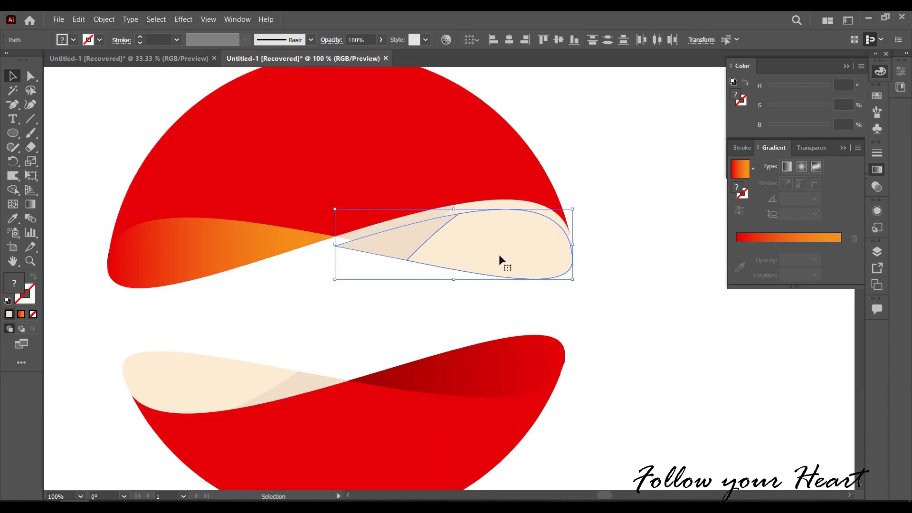
left_click(14, 191)
left_click_drag(423, 247, 527, 238)
Colour the merged copy apple red, send it to the back, and nudge it into place
key("v")
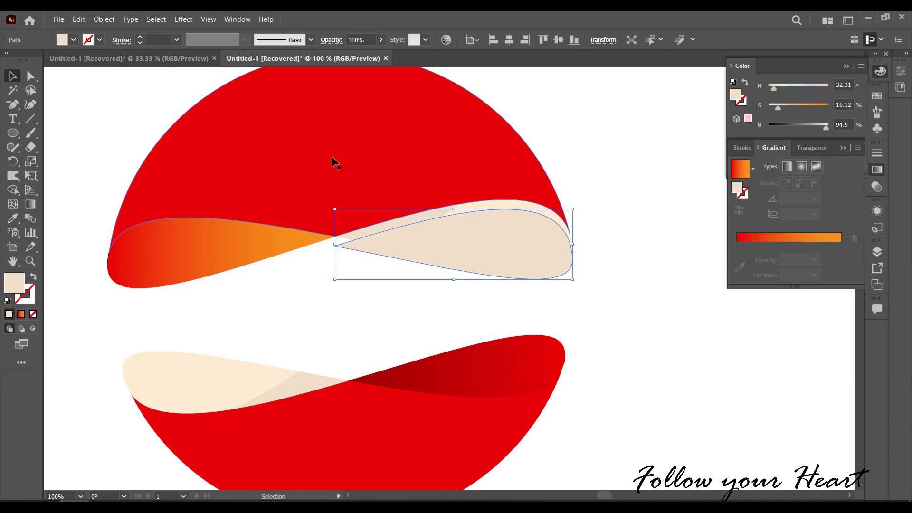
key("i")
left_click(350, 147)
right_click(460, 214)
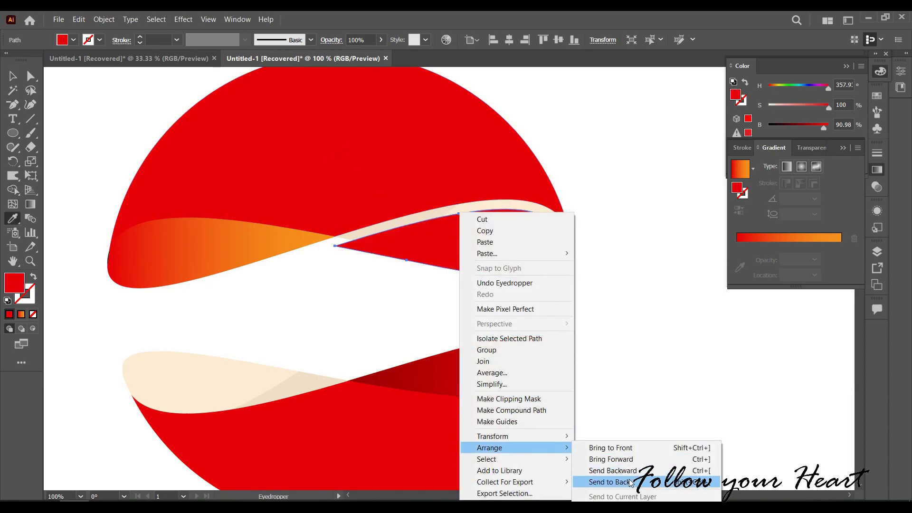
left_click(631, 482)
key("v")
left_click_drag(518, 274, 522, 272)
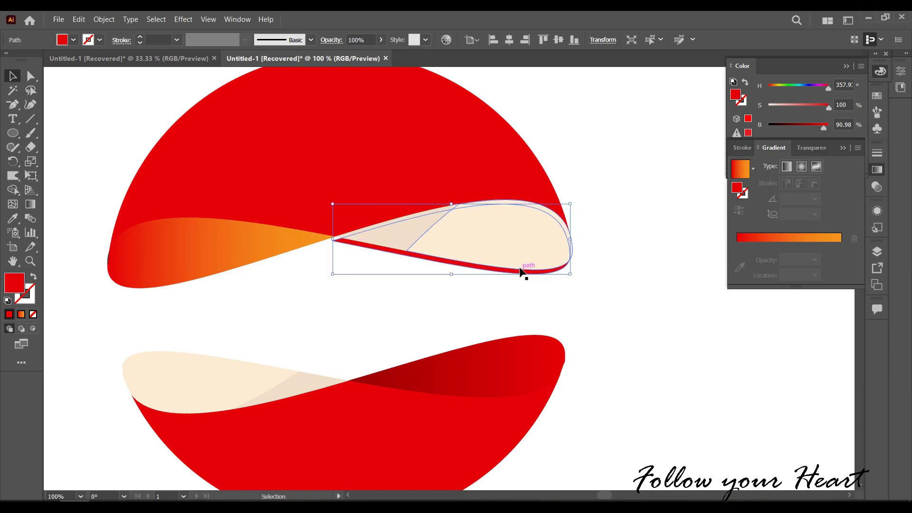
key("Right")
key("Right")
key("Right")
key("Right")
key("Right")
key("Right")
key("Up")
key("Up")
key("Up")
key("Up")
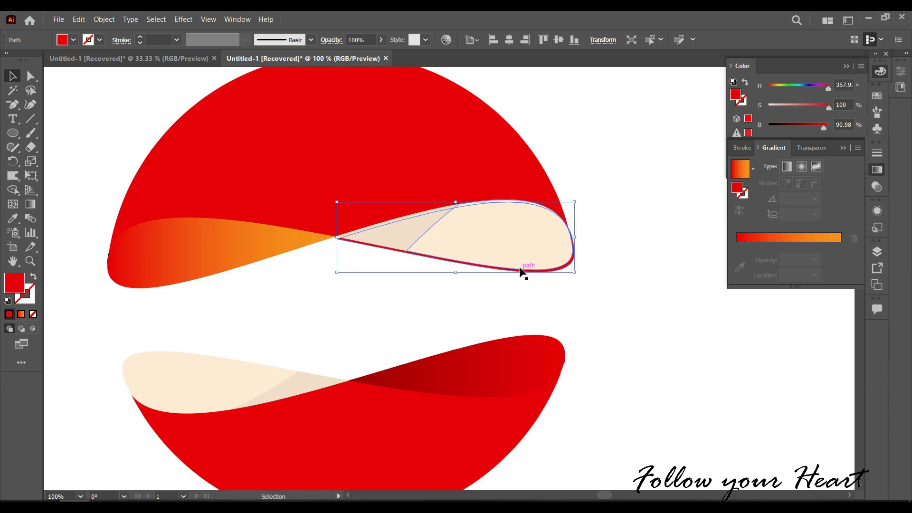
Stretch the top ribbon strip left to the orange point, tilt it, and nudge it up-left
left_click_drag(337, 237, 323, 238)
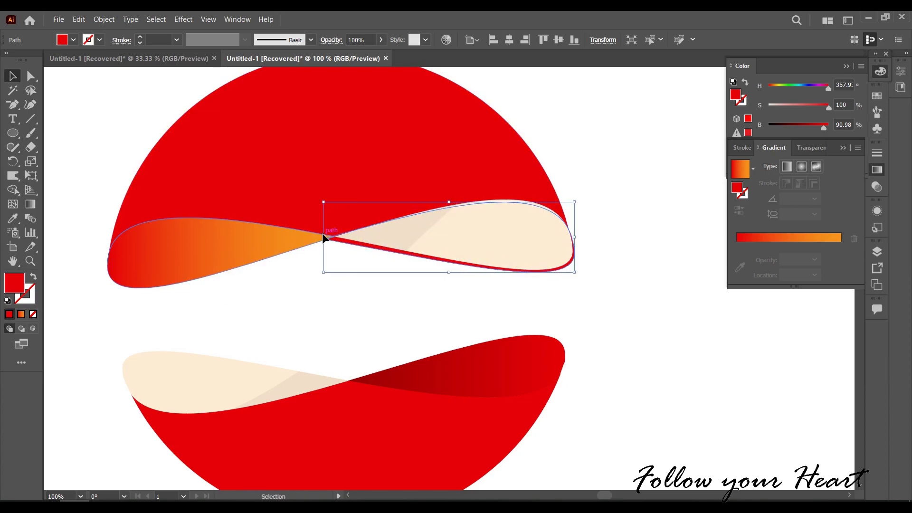
left_click_drag(580, 274, 579, 275)
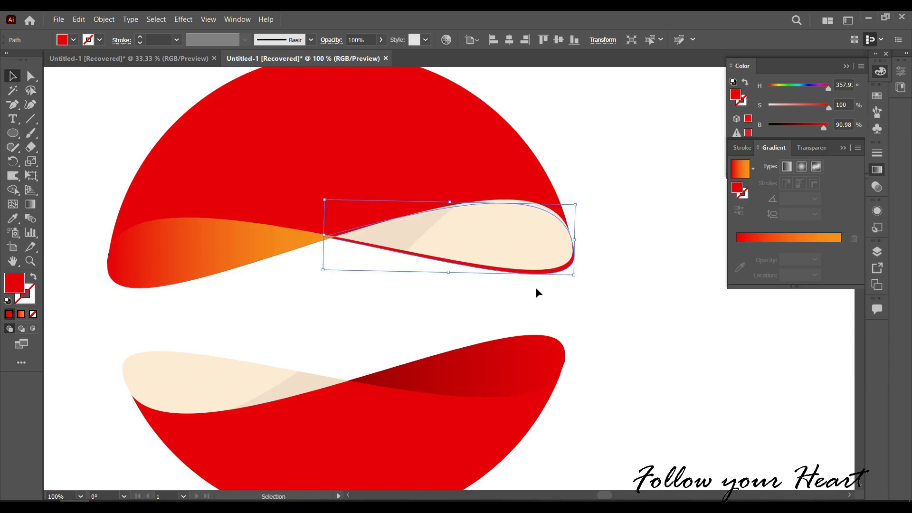
key("Up")
key("Left")
key("Left")
key("Up")
key("Up")
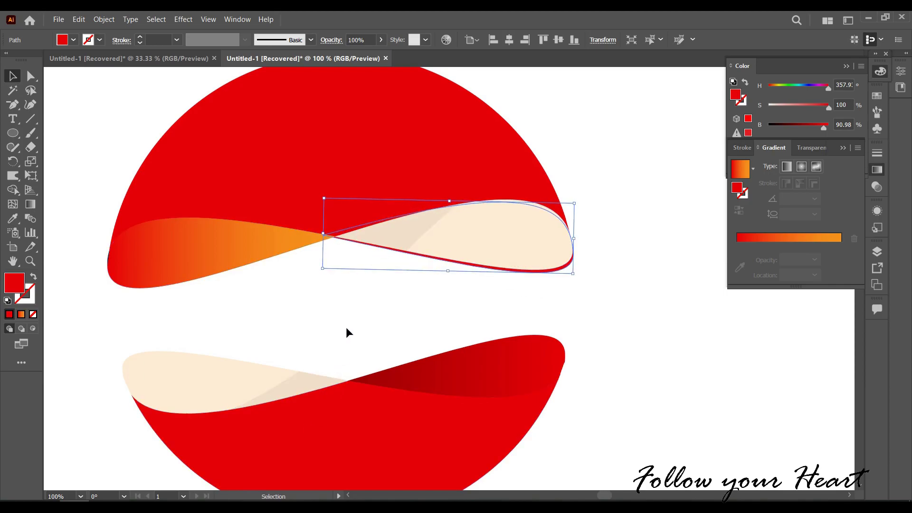
Duplicate the lower-left cream slice, colour the copy apple red, and send it behind the slice
left_click(347, 332)
left_click_drag(440, 285, 502, 263)
left_click(306, 366)
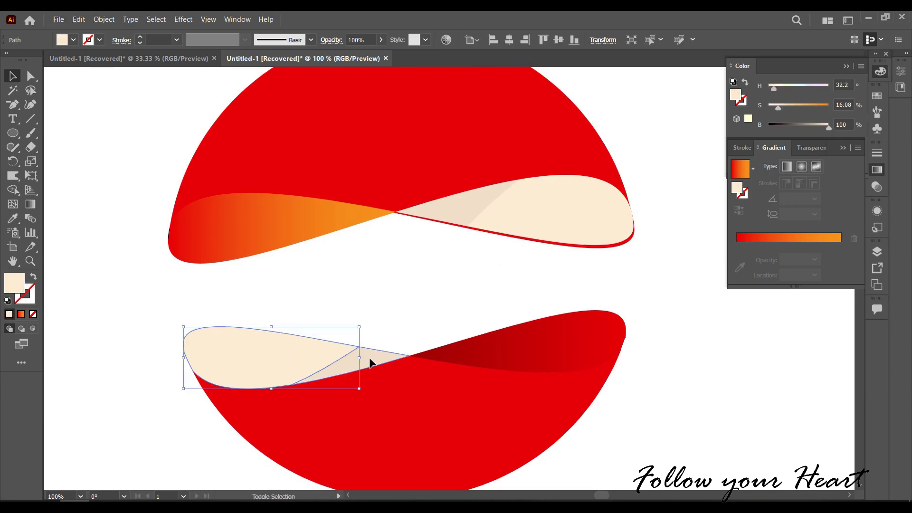
left_click_drag(289, 356, 296, 336)
key("shift+r")
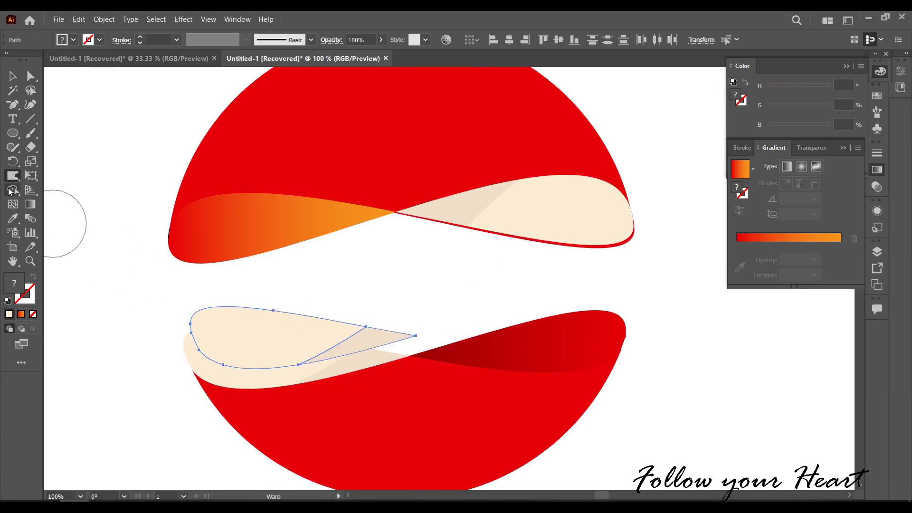
key("i")
left_click(372, 124)
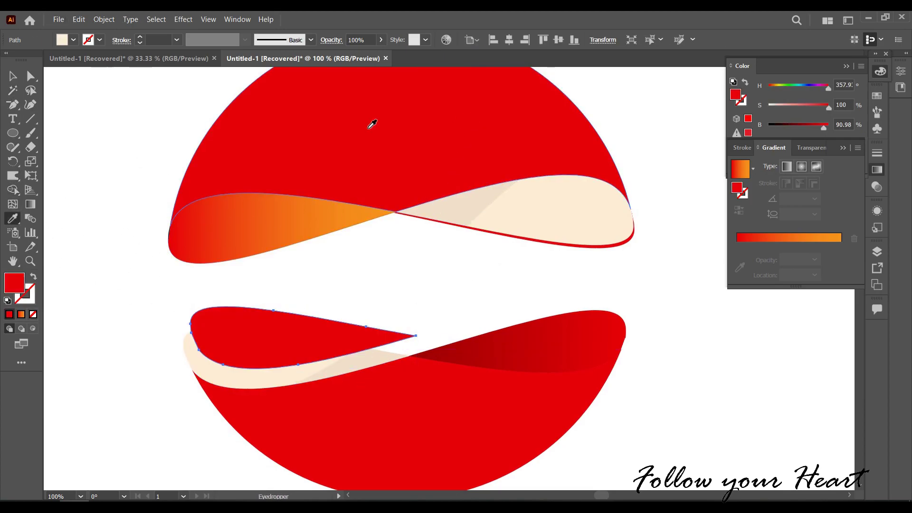
key("v")
right_click(301, 322)
left_click(446, 305)
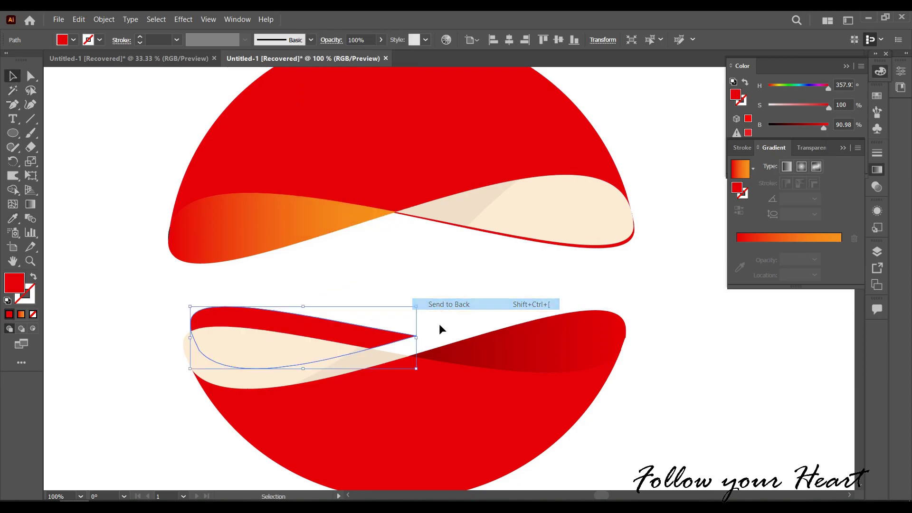
Tilt and move the red copy under the slice, rotating it to match the slice edge
left_click_drag(422, 370, 454, 380)
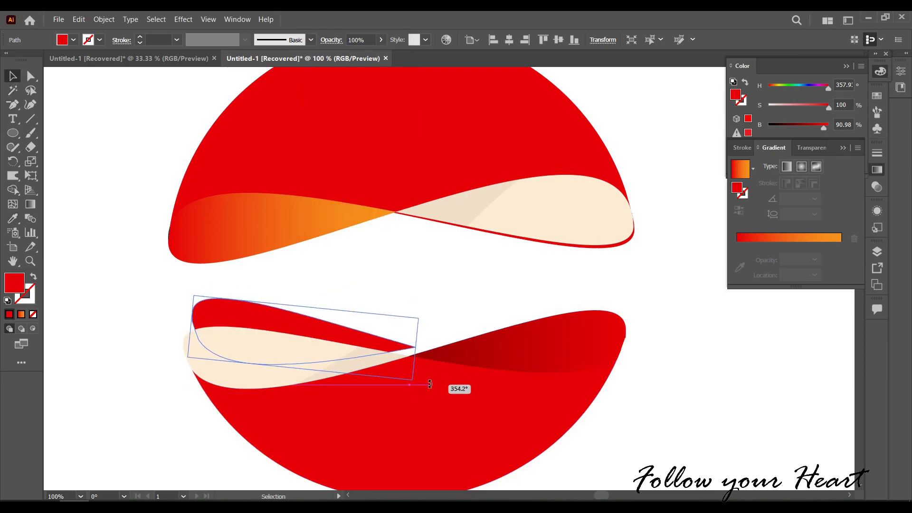
left_click_drag(298, 328, 290, 343)
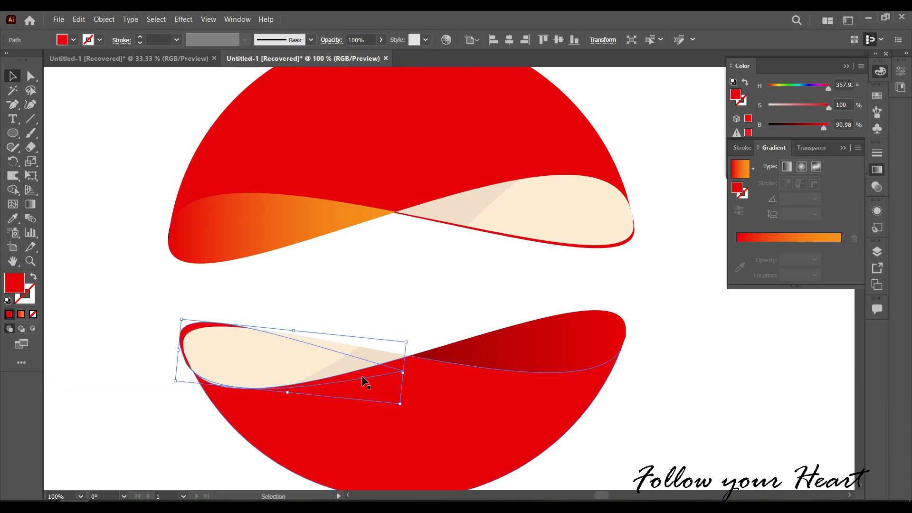
left_click_drag(400, 401, 405, 394)
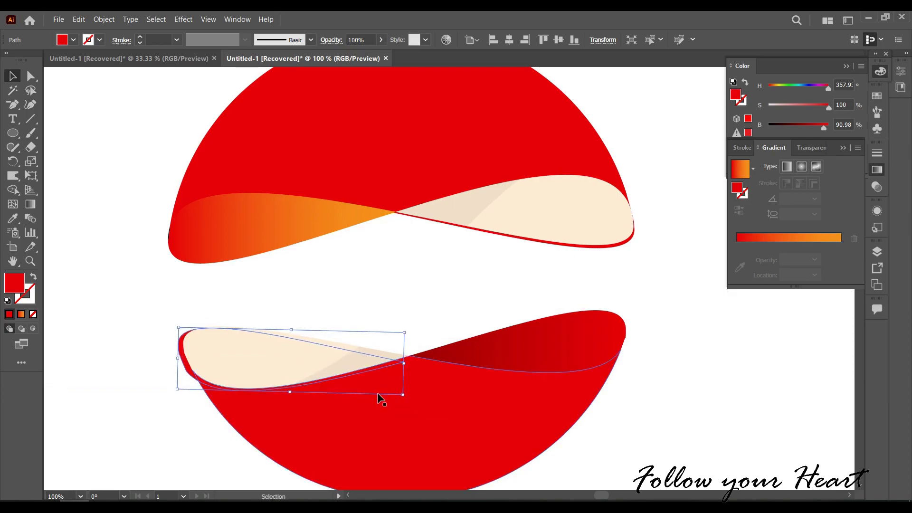
key("Right")
key("Up")
key("Right")
key("Right")
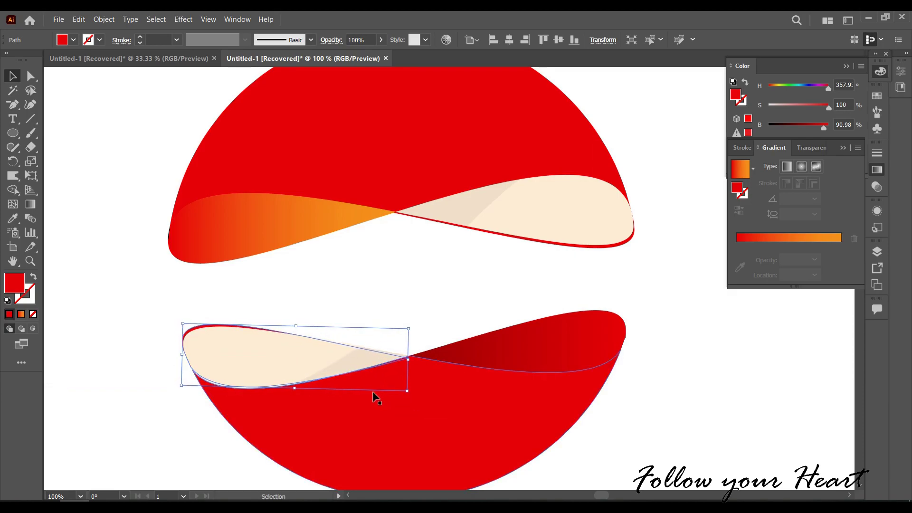
key("Up")
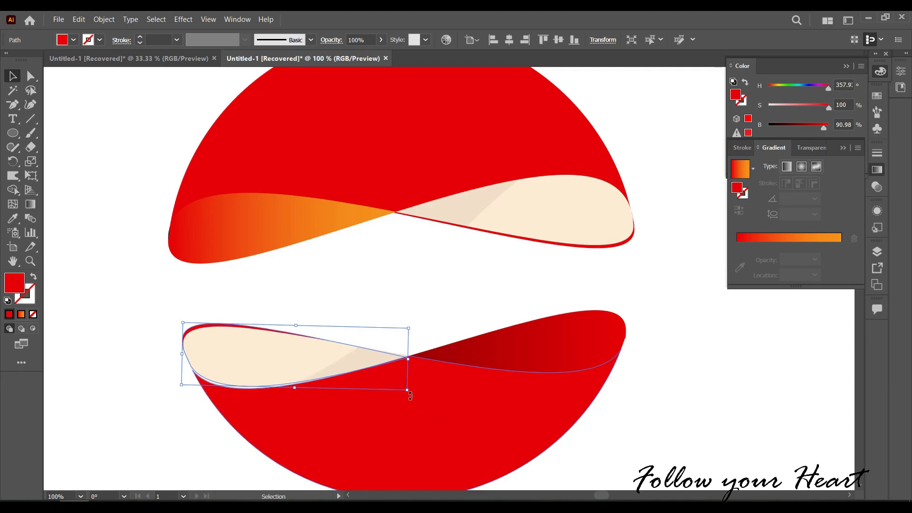
Level, stretch and nudge the red copy into a thin rim, then zoom out
left_click_drag(411, 395, 410, 407)
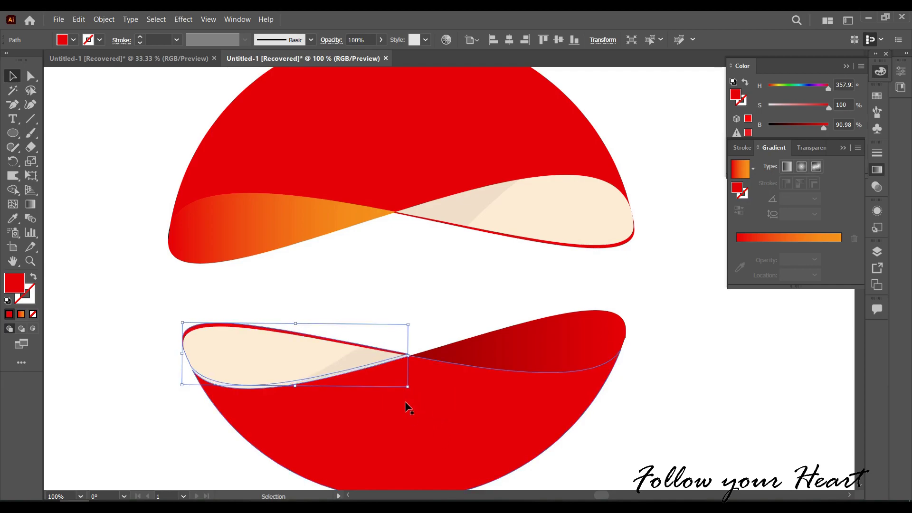
left_click_drag(408, 355, 425, 355)
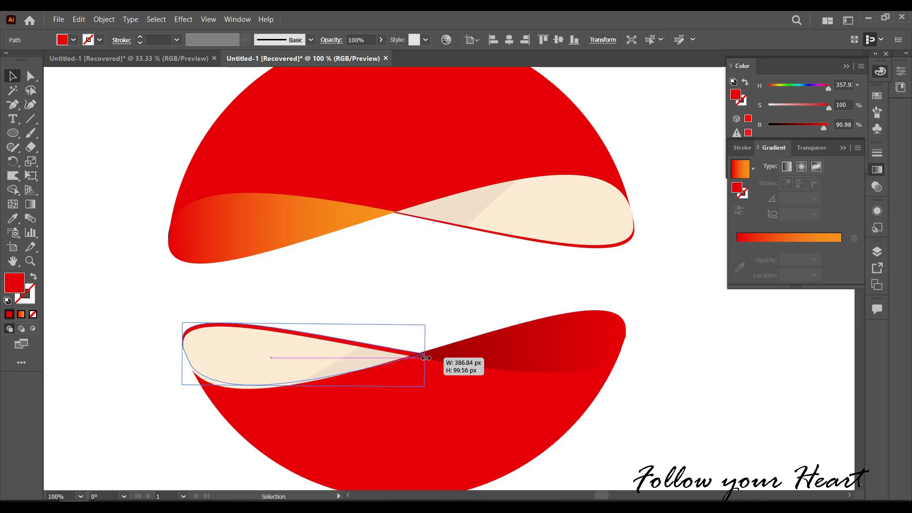
left_click_drag(428, 387, 428, 393)
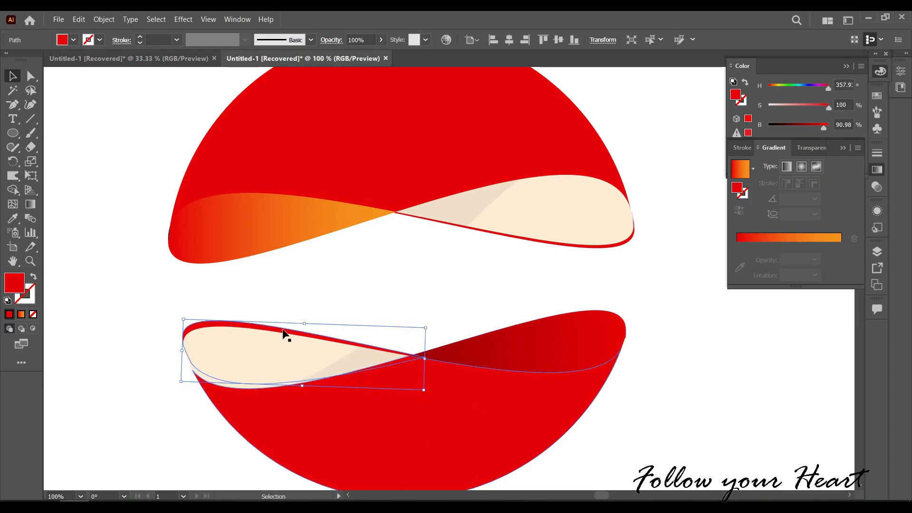
key("Left")
key("Left")
key("Down")
key("Left")
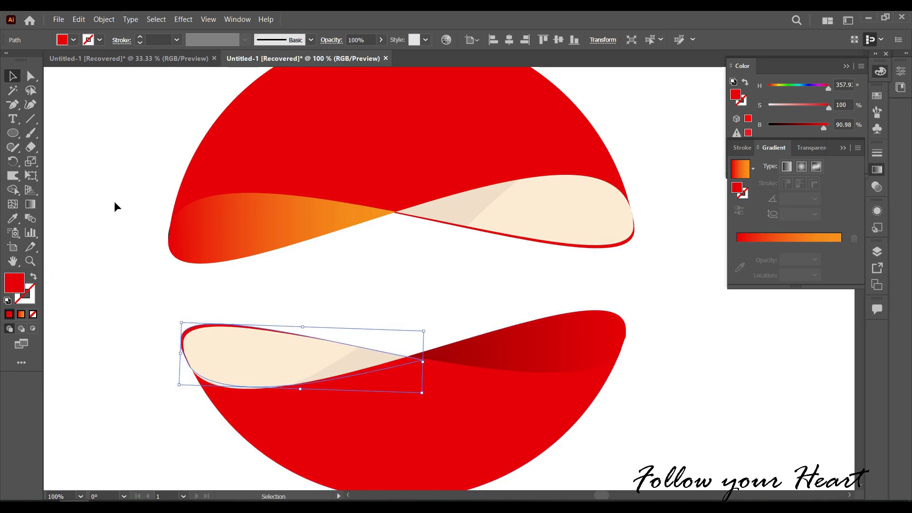
key("Down")
key("ctrl+shift+a")
key("ctrl+minus")
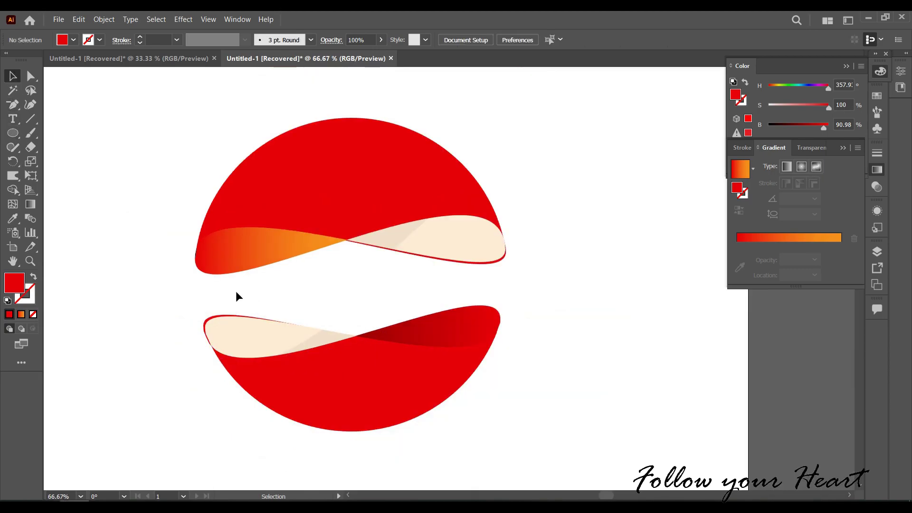
Lower both beige shading slivers' Brightness to 92 in the Color panel
left_click(318, 346)
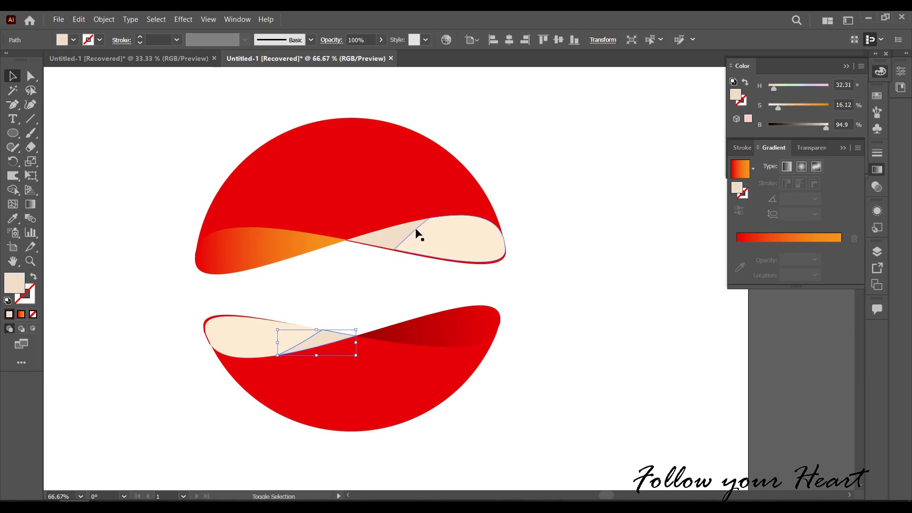
left_click(419, 235, "shift")
left_click_drag(827, 127, 822, 127)
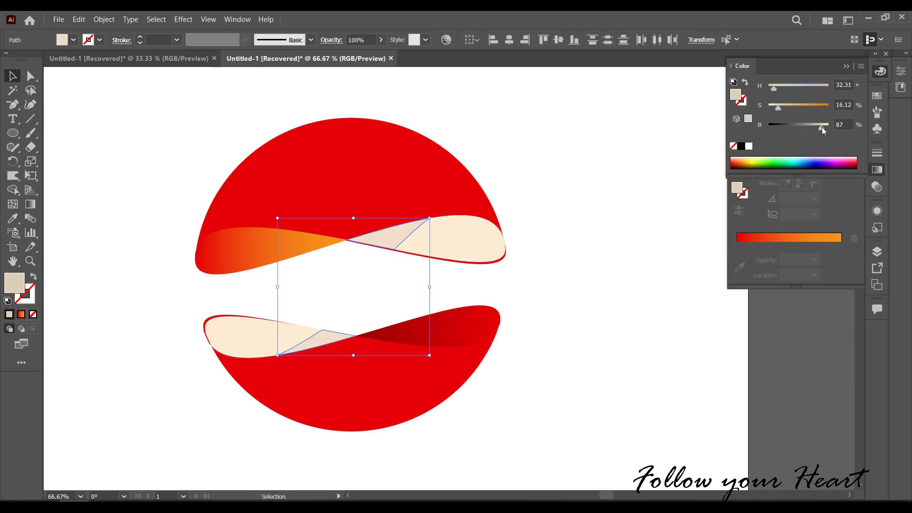
left_click(717, 305)
key("ctrl+z")
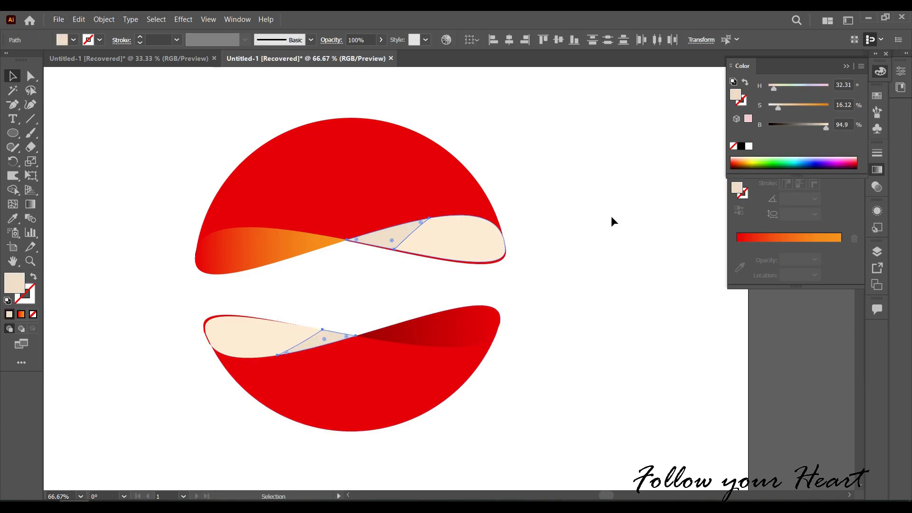
key("ctrl+z")
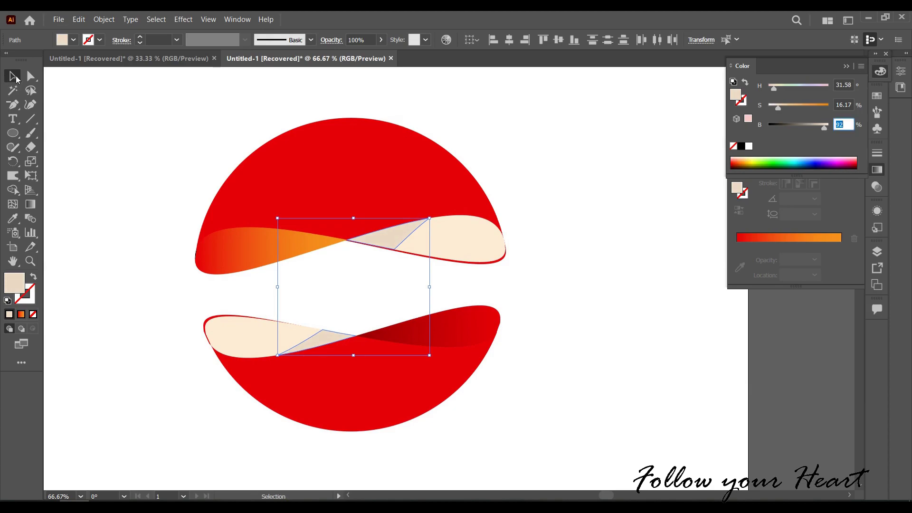
left_click(139, 97)
Marquee-select all the apple pieces and group them
left_click_drag(326, 190, 275, 187)
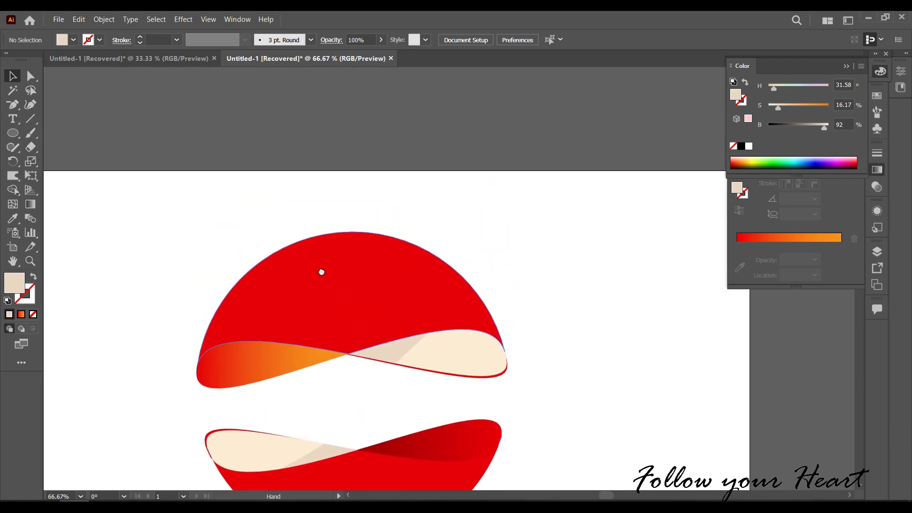
left_click_drag(157, 123, 550, 473)
right_click(361, 331)
left_click(426, 192)
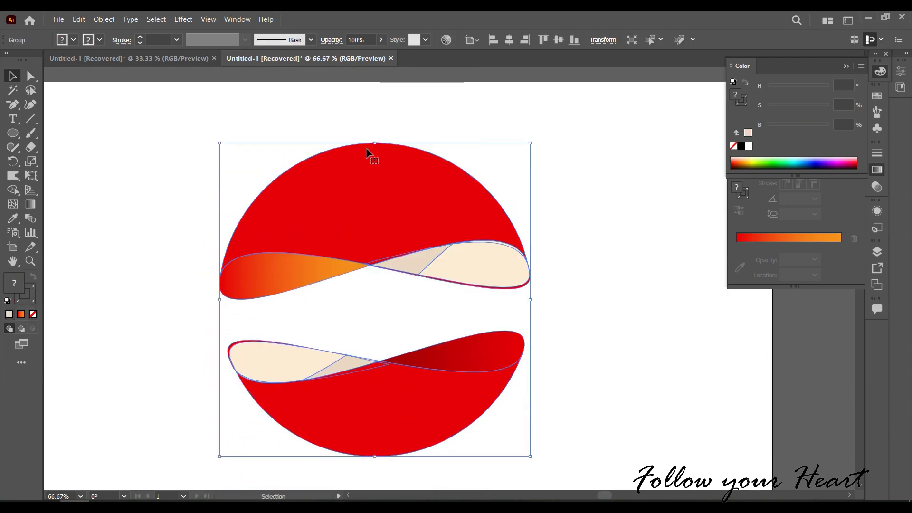
left_click_drag(366, 147, 364, 196)
left_click(377, 136)
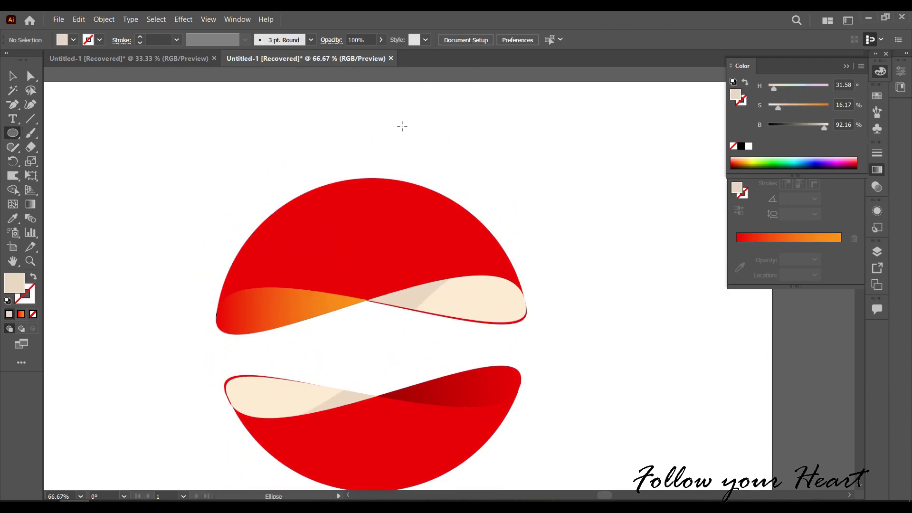
Draw a narrow ellipse, bend its anchors into a curved pointed stem, and move it atop the apple
left_click_drag(359, 142, 383, 212)
left_click(33, 79)
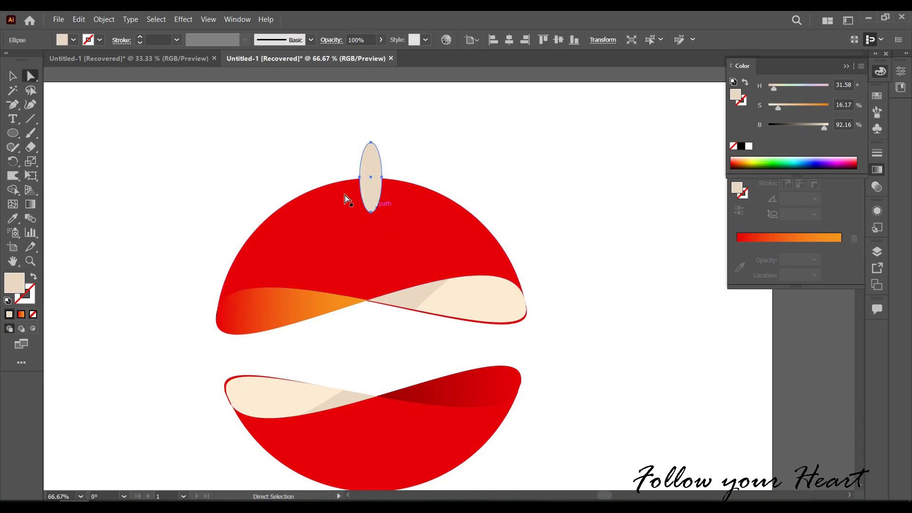
left_click(382, 177)
mouse_move(381, 178)
left_mouse_down()
mouse_move(397, 162)
mouse_move(390, 156)
left_mouse_up()
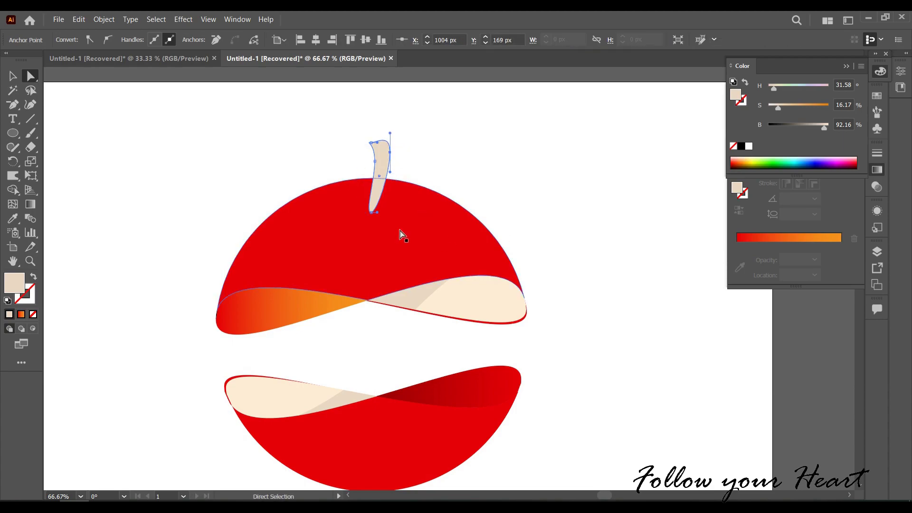
left_click_drag(378, 212, 390, 147)
key("v")
left_click(295, 147)
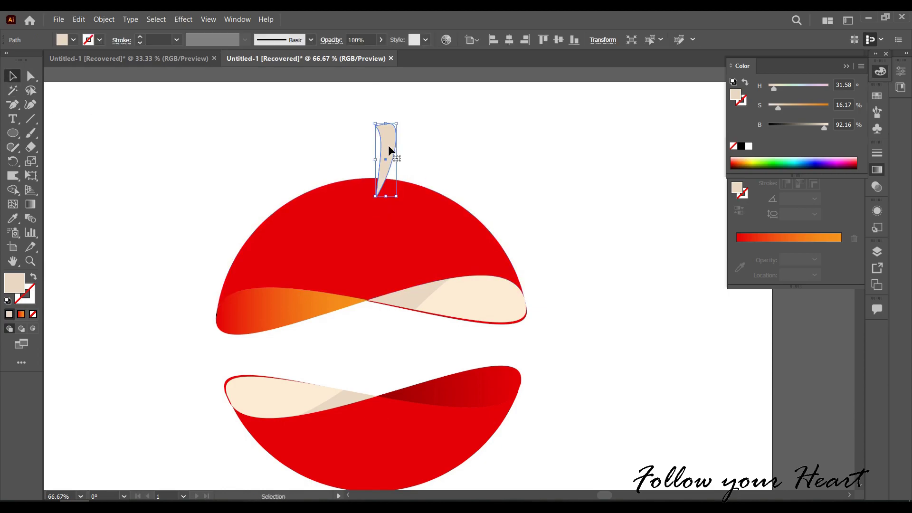
left_click(193, 169)
left_click_drag(193, 169, 175, 198)
Draw a beige ellipse beside the stem and move it up against the stem
key("l")
left_click_drag(369, 195, 474, 244)
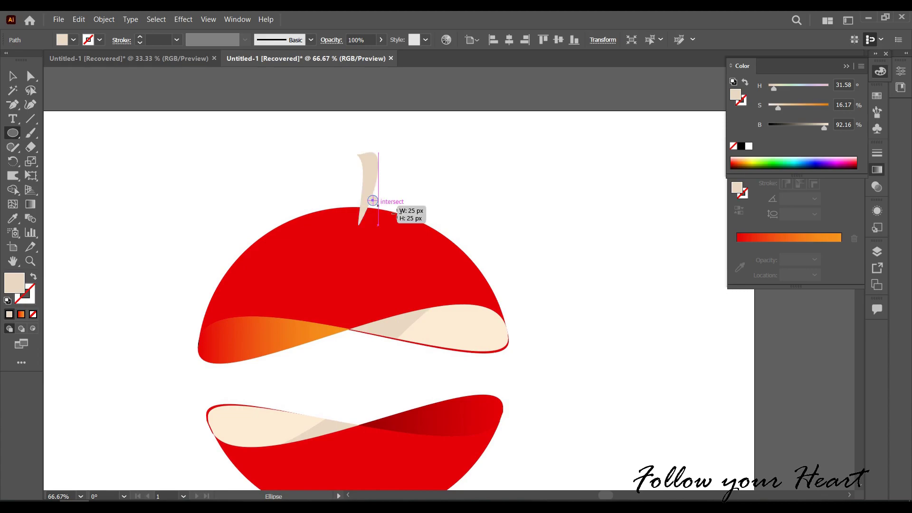
key("v")
left_click_drag(410, 229, 405, 213)
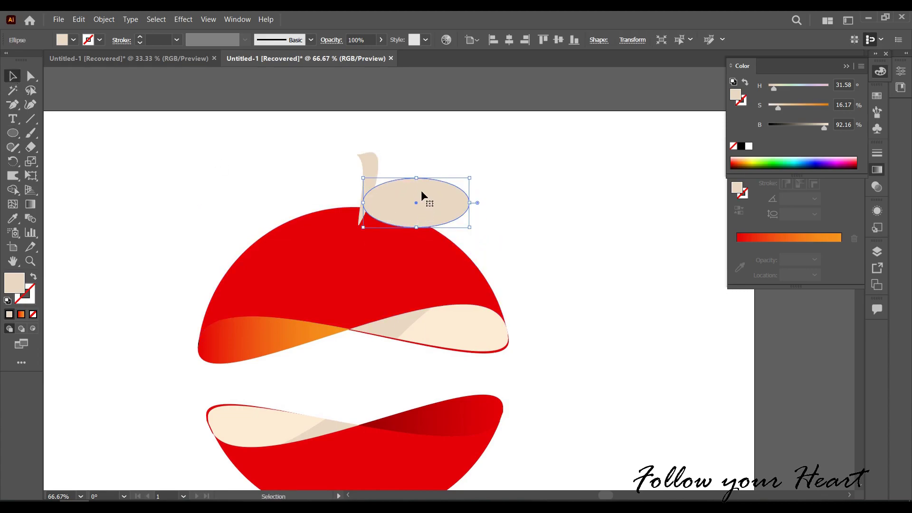
Drag the ellipse's anchors into a curving leaf with a pointed right tip meeting the stem
key("a")
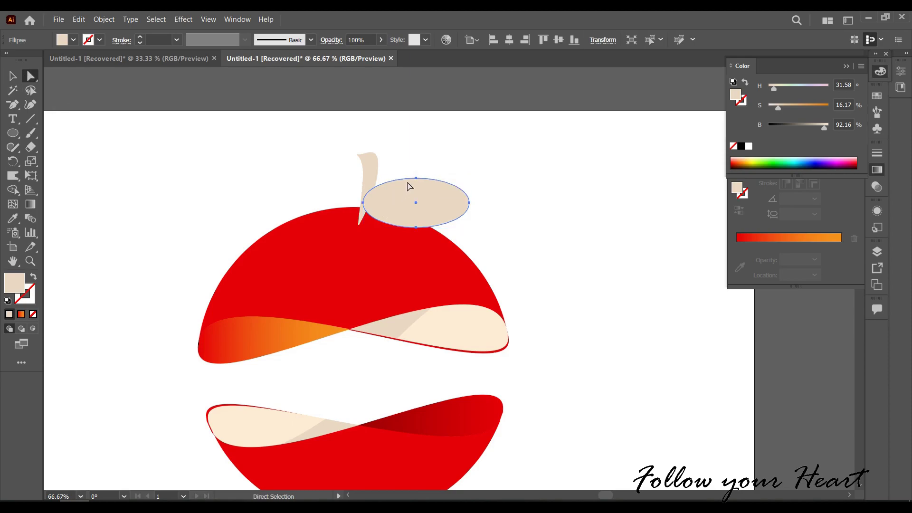
left_click_drag(415, 178, 402, 174)
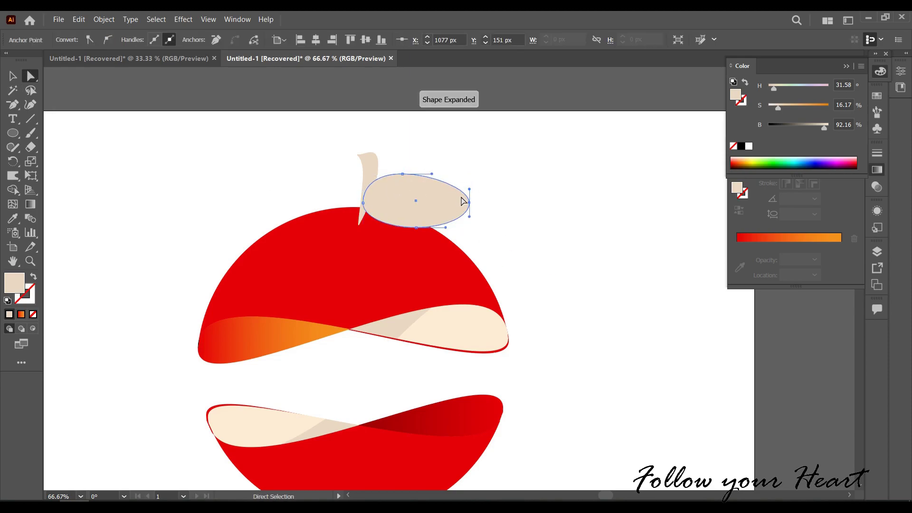
mouse_move(470, 202)
left_mouse_down()
mouse_move(472, 189)
mouse_move(439, 196)
left_mouse_up()
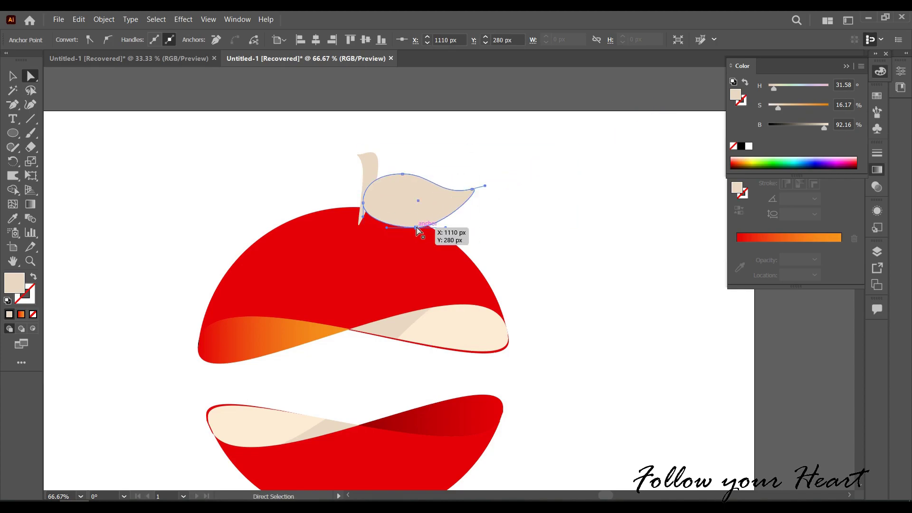
mouse_move(415, 229)
left_mouse_down()
mouse_move(436, 220)
mouse_move(406, 195)
left_mouse_up()
key("v")
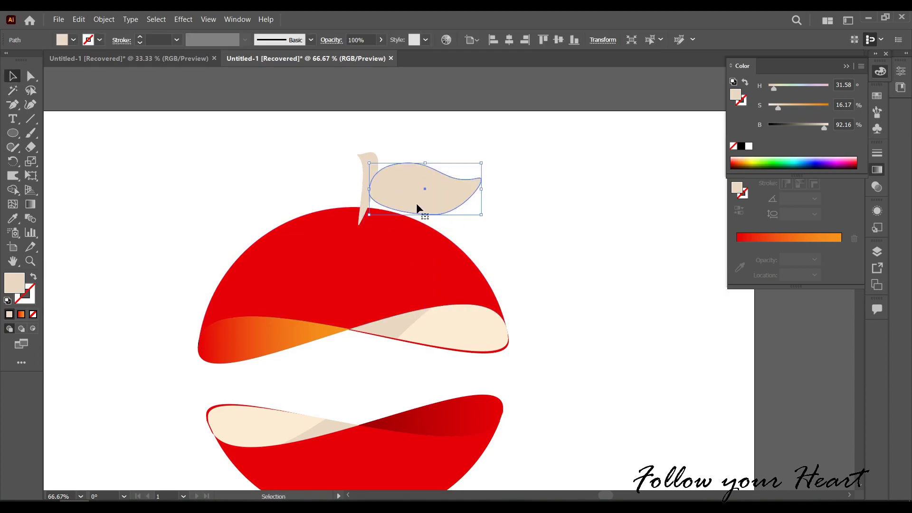
left_click(30, 76)
mouse_move(369, 189)
left_mouse_down()
mouse_move(368, 205)
mouse_move(384, 190)
left_mouse_up()
left_click(532, 258)
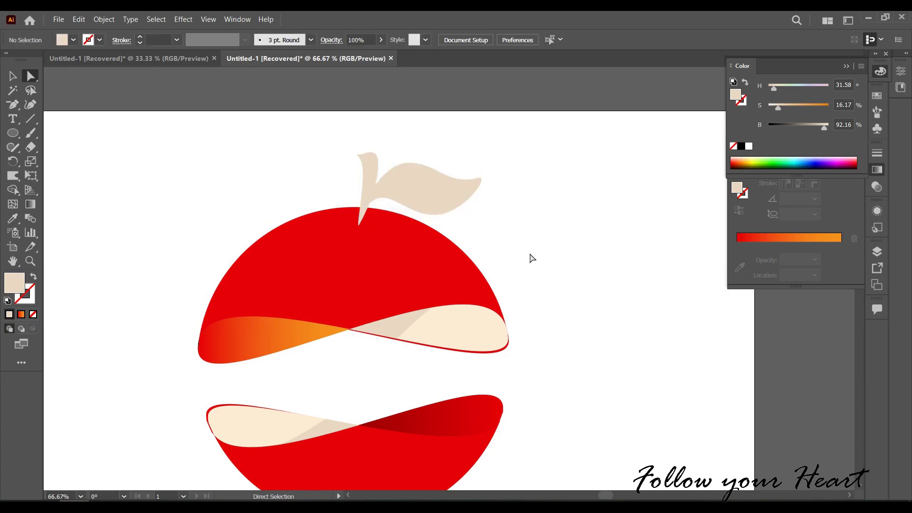
left_click(415, 199)
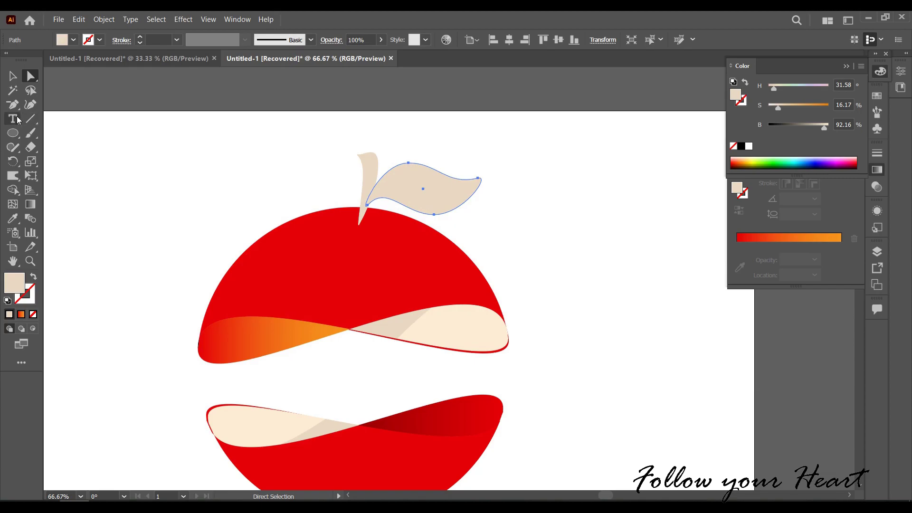
Zoom in on the stem and fill it with a tan-brown swatch
left_click(13, 76)
left_click(499, 204)
scroll(452, 190, "up", 1)
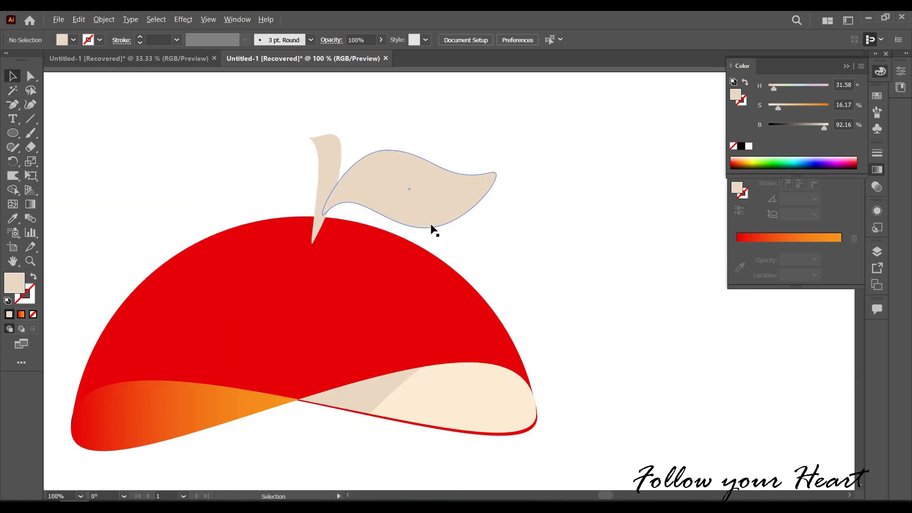
scroll(442, 209, "up", 1)
scroll(428, 181, "up", 2)
scroll(428, 180, "right", 1)
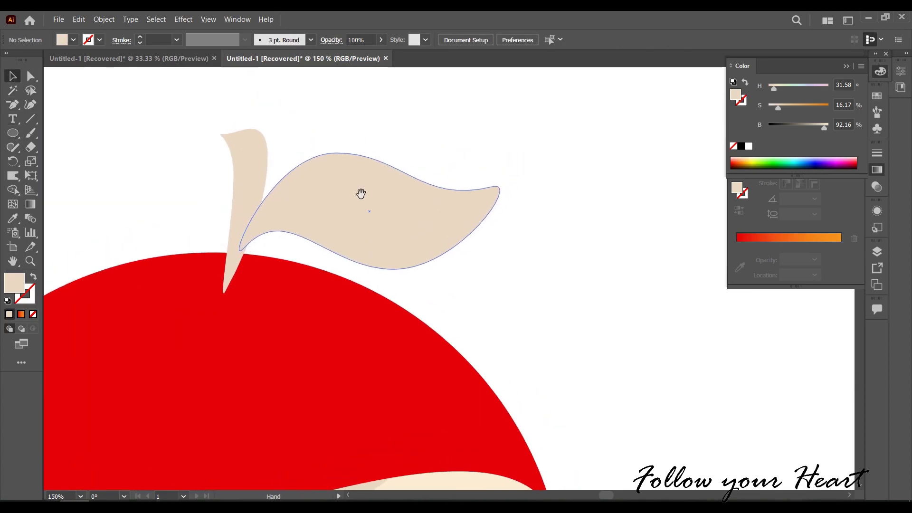
left_click(240, 154)
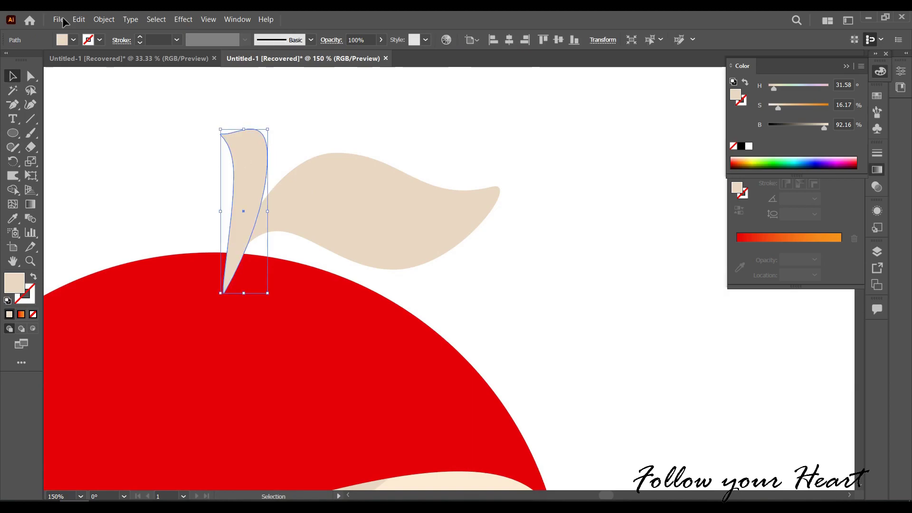
left_click(74, 39)
left_click(75, 78)
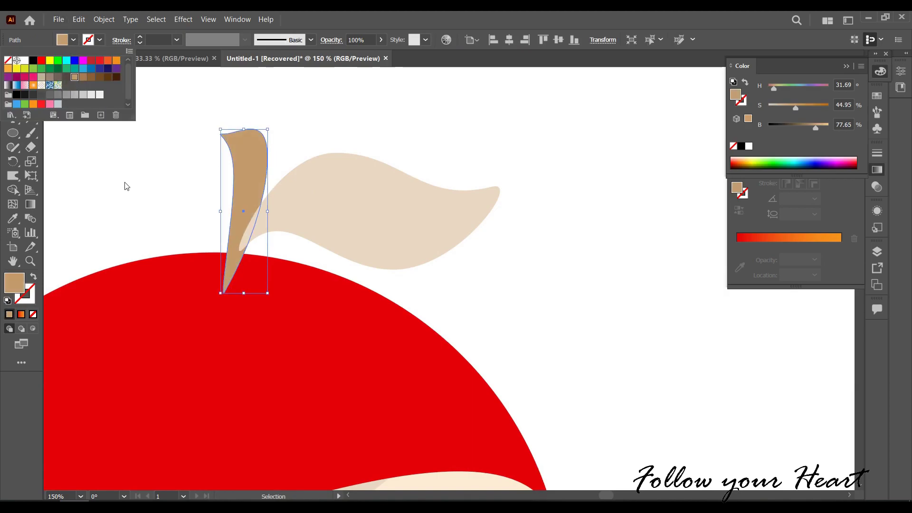
left_click(83, 77)
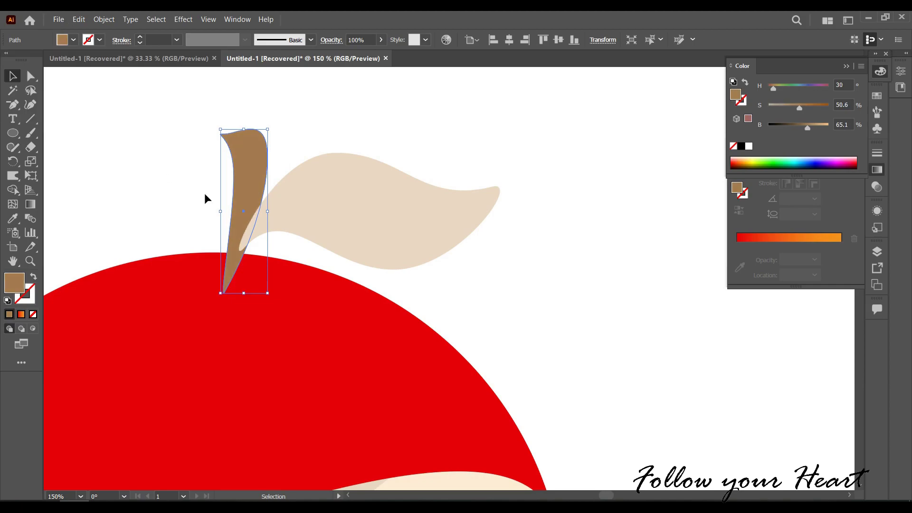
Duplicate and widen the stem copy, then cut away its outer parts with Shape Builder
left_click_drag(258, 175, 265, 179)
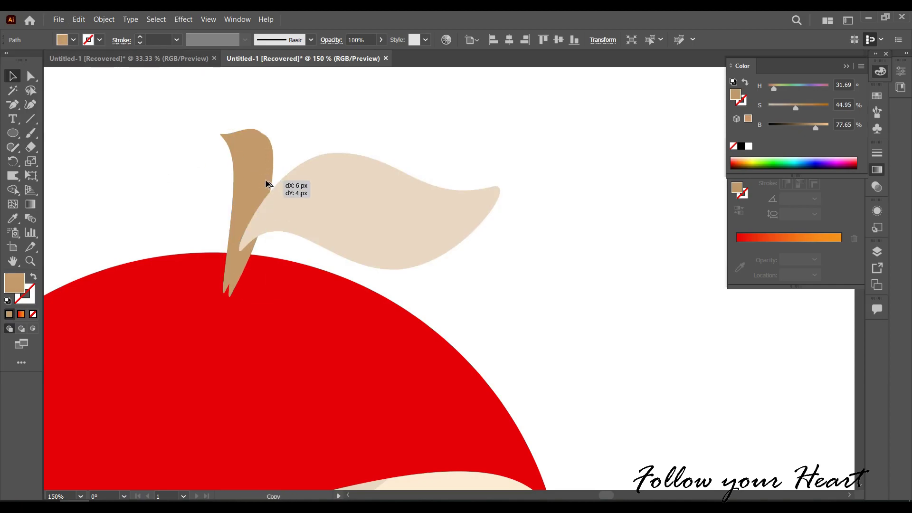
left_click(238, 206, "shift")
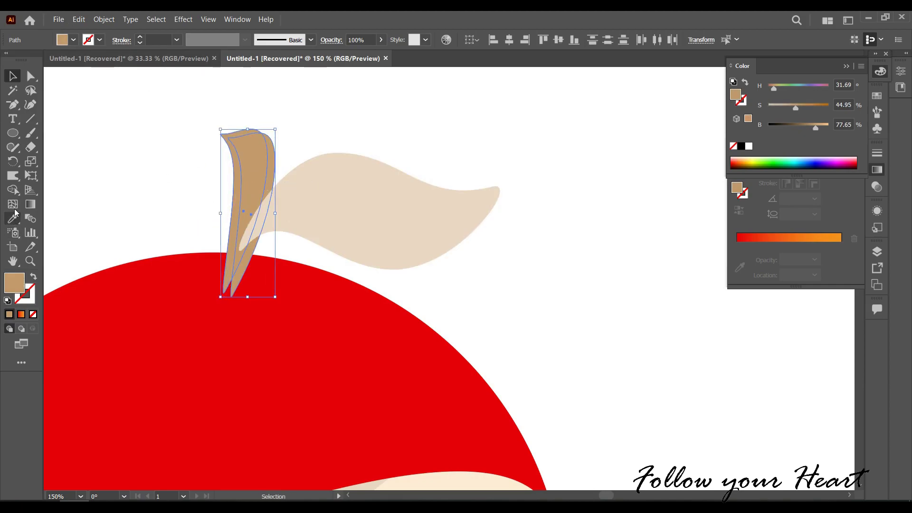
left_click(83, 194)
left_click(264, 163)
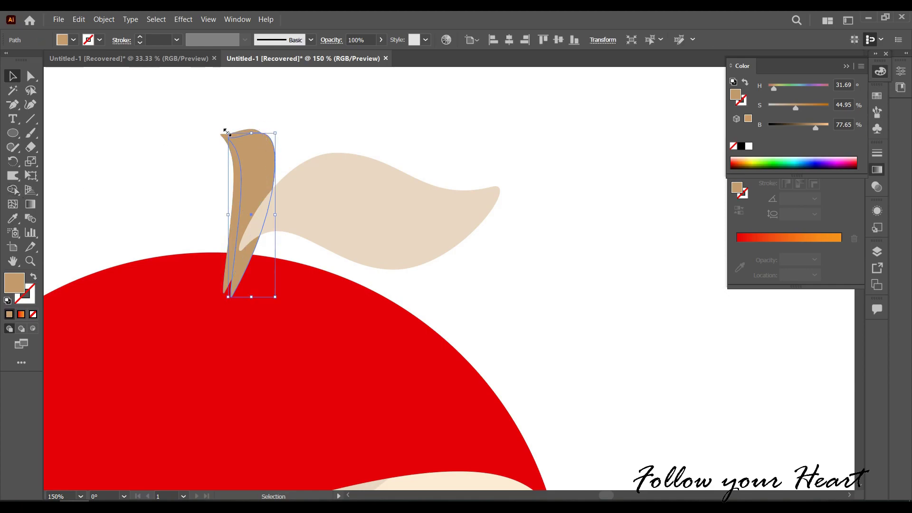
left_click_drag(228, 133, 197, 124)
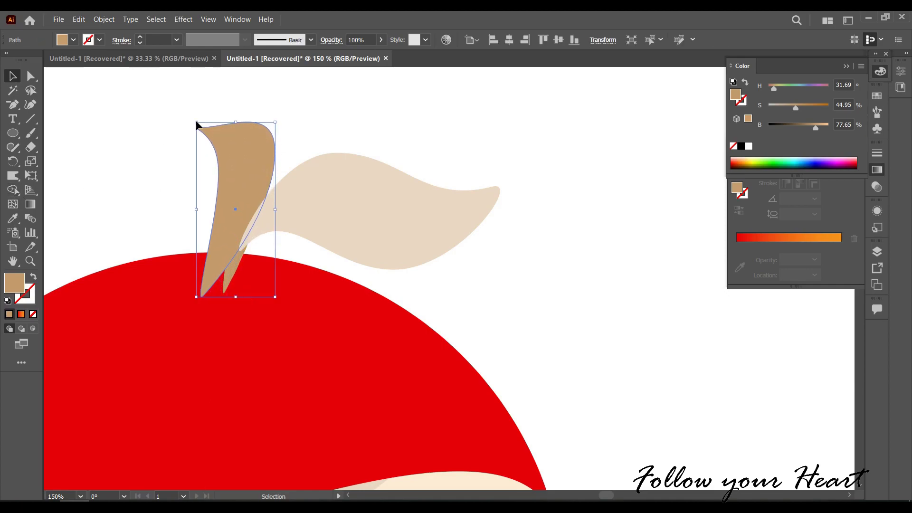
left_click(238, 261, "shift")
left_click(14, 191)
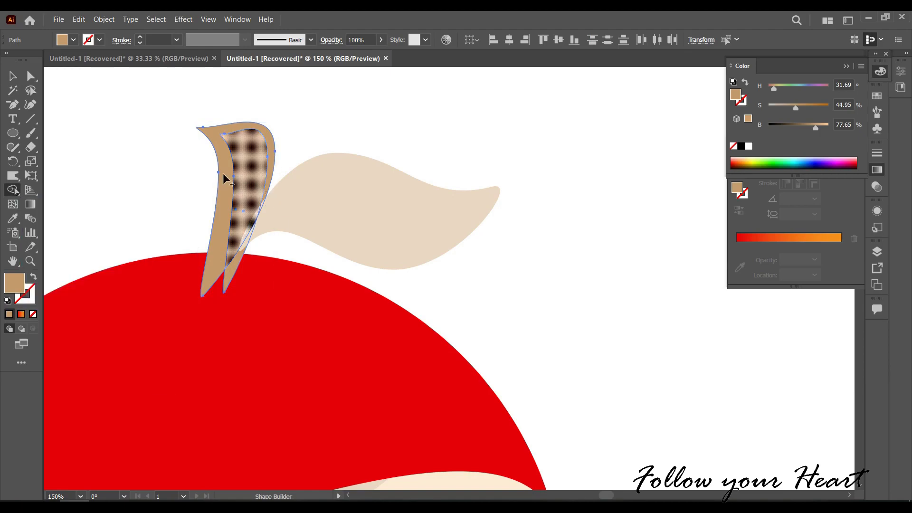
left_click(220, 179, "alt")
left_click(255, 234, "alt")
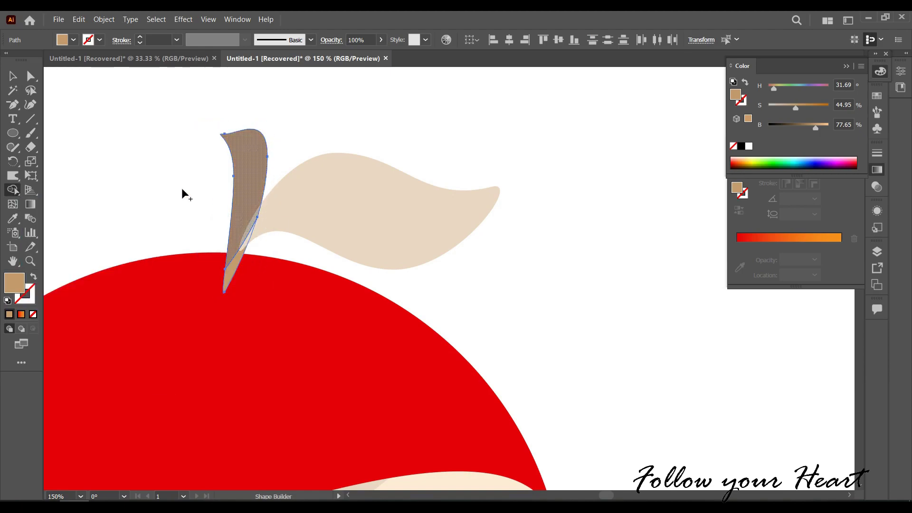
key("v")
Fill the small lower stem piece with a darker brown
left_click(240, 265)
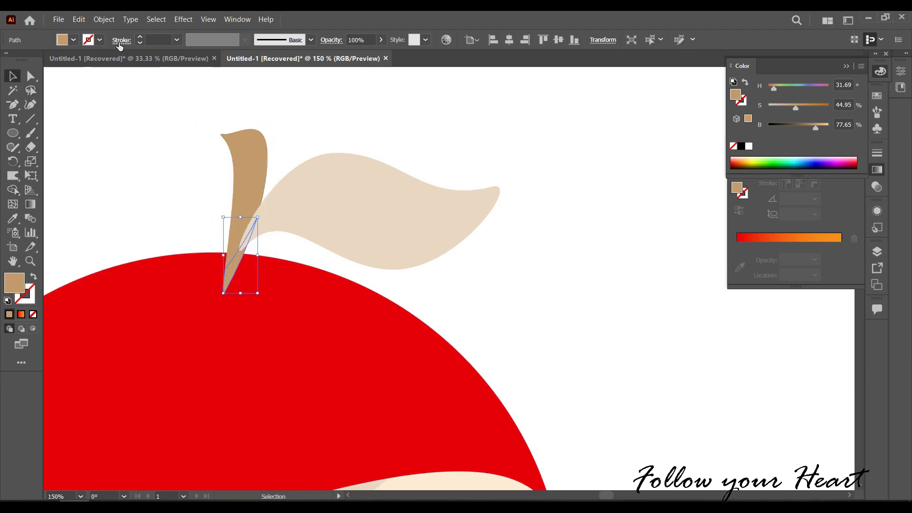
left_click(74, 40)
left_click(90, 82)
left_click(244, 190)
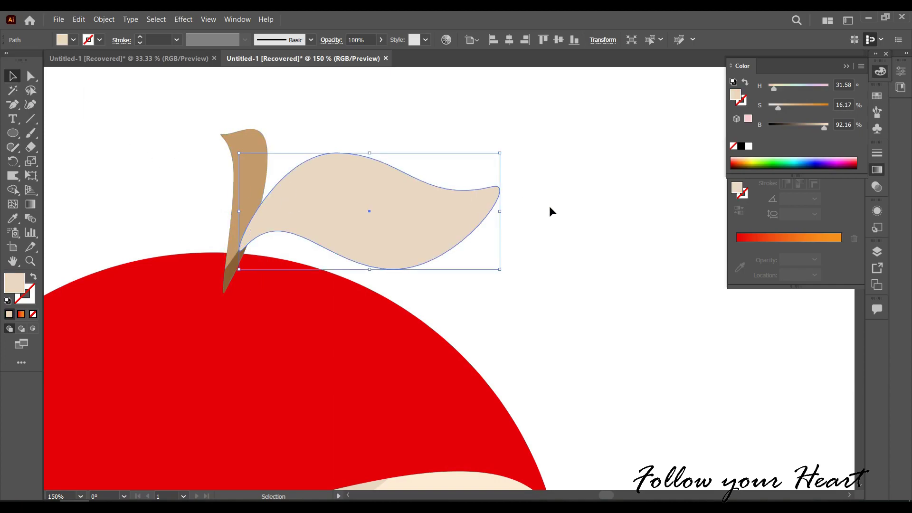
Give the leaf a green-to-yellow-green linear gradient and lay a thin squashed copy across it
left_click(807, 237)
double_click(841, 259)
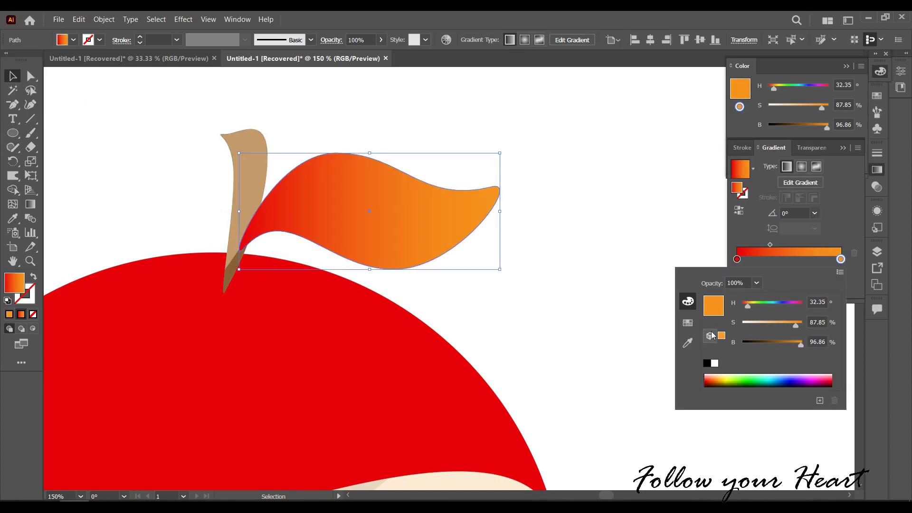
left_click(688, 322)
left_click(704, 305)
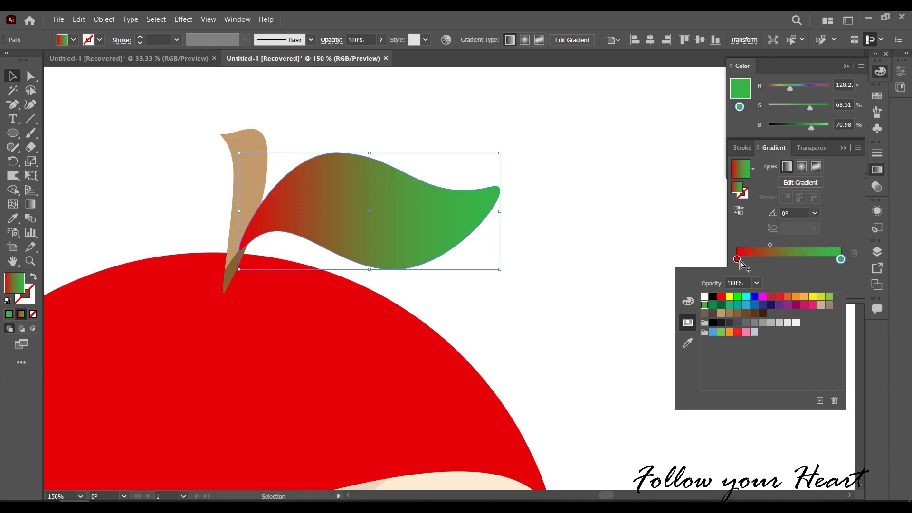
left_click(829, 296)
left_click(737, 259)
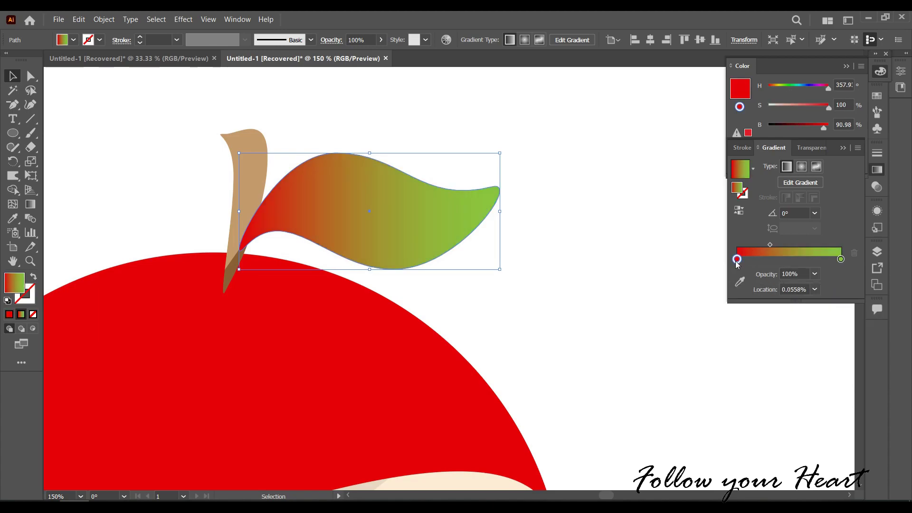
double_click(737, 259)
left_click(721, 305)
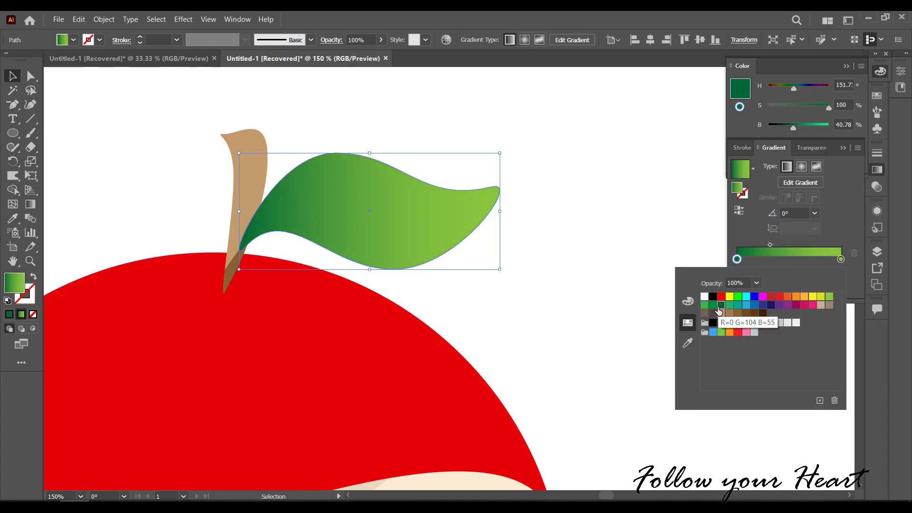
left_click(714, 306)
left_click(187, 185)
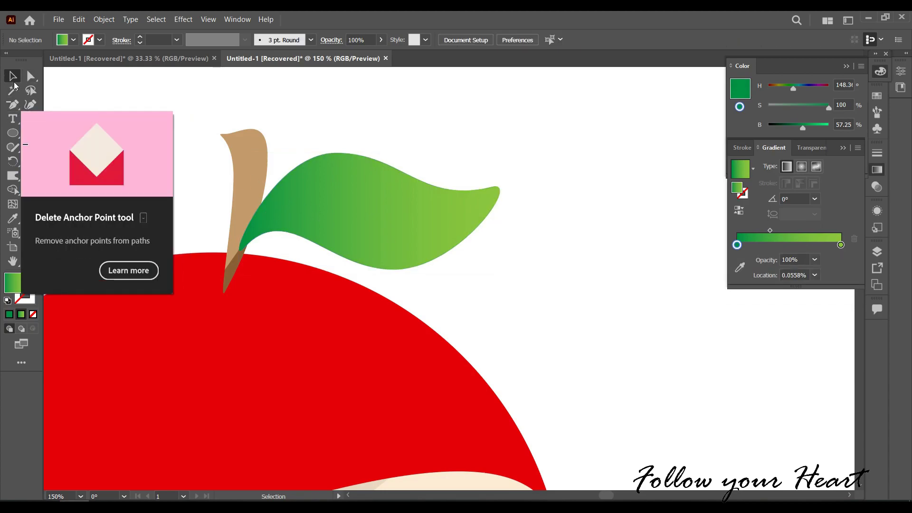
left_click_drag(398, 218, 472, 190)
mouse_move(447, 245)
left_mouse_down()
mouse_move(449, 193)
mouse_move(394, 218)
left_mouse_up()
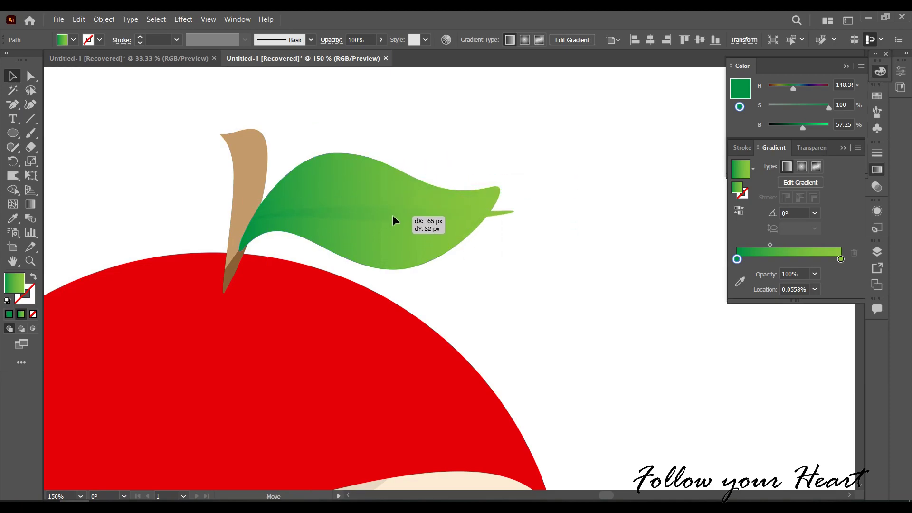
Pull the vein strip's left end toward the stem and curve its middle upward
left_click(35, 78)
scroll(442, 264, "up", 1)
scroll(197, 209, "up", 1)
scroll(190, 198, "up", 1)
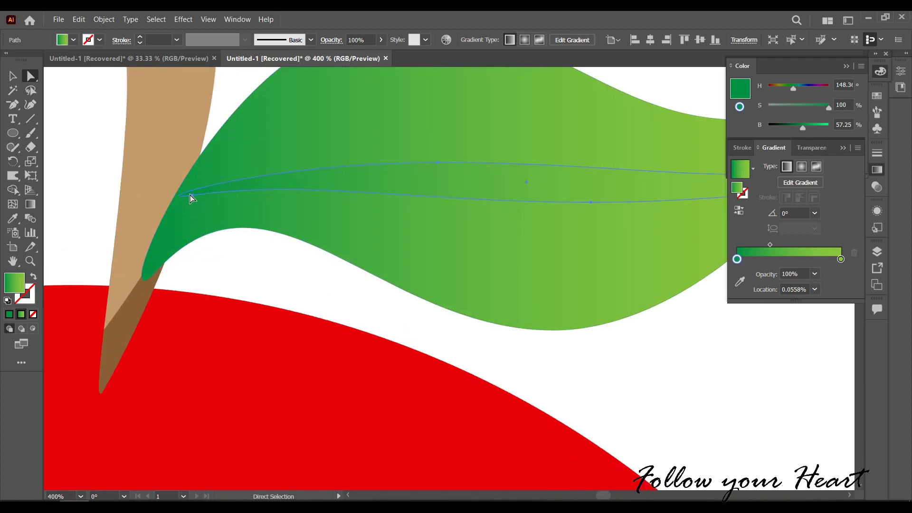
left_click_drag(190, 199, 174, 222)
left_click_drag(291, 194, 291, 164)
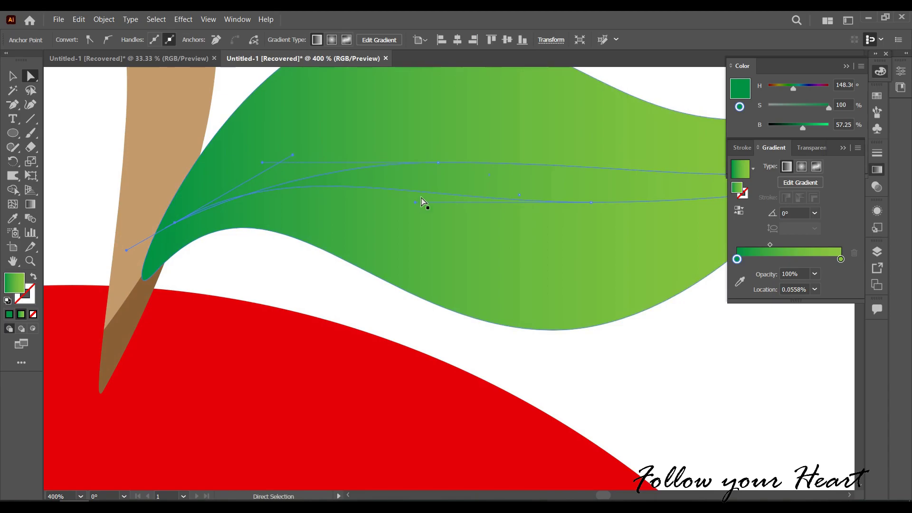
scroll(421, 203, "up", 3)
scroll(421, 203, "right", 5)
left_click_drag(451, 277, 416, 269)
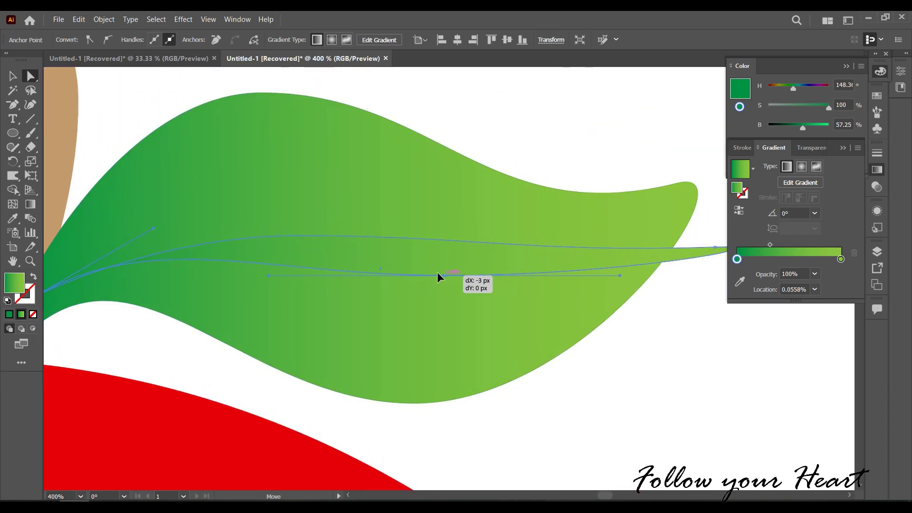
Adjust the vein's anchors and handles so it bends and tapers toward the leaf tip
left_click_drag(277, 236, 244, 241)
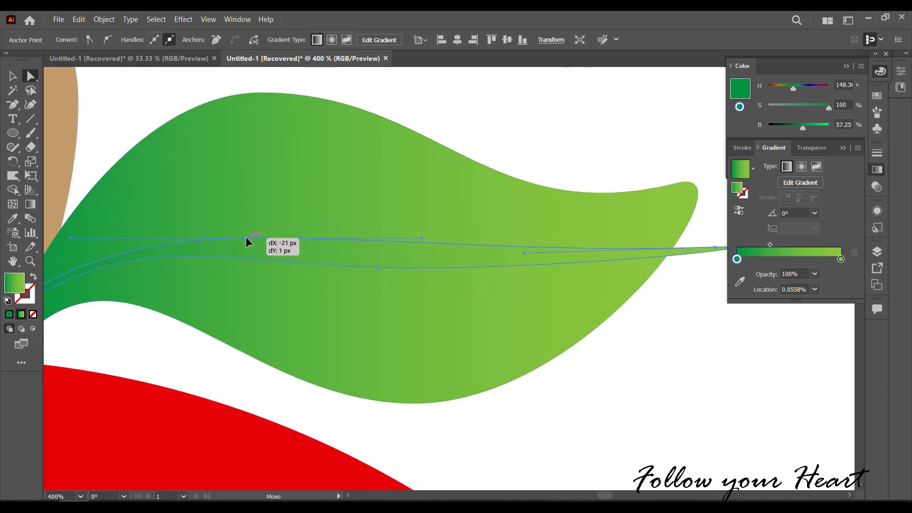
left_click_drag(420, 237, 434, 267)
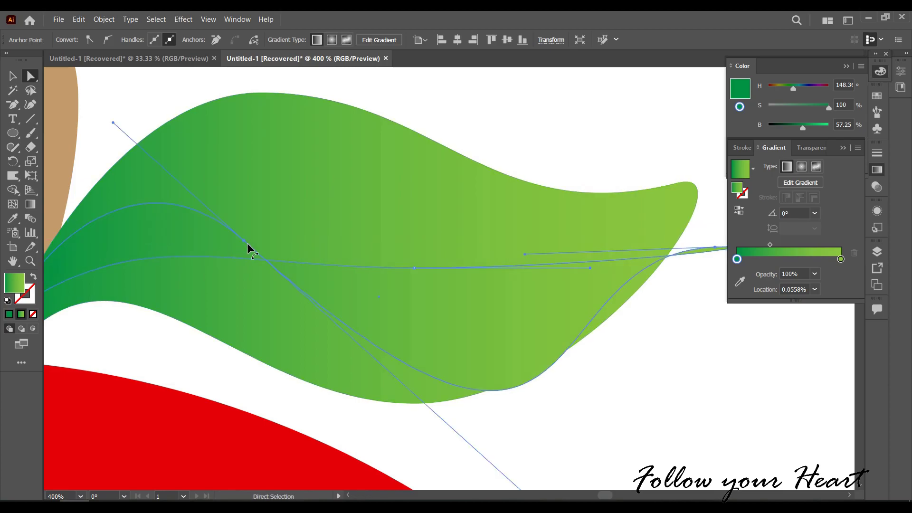
left_click_drag(245, 241, 256, 246)
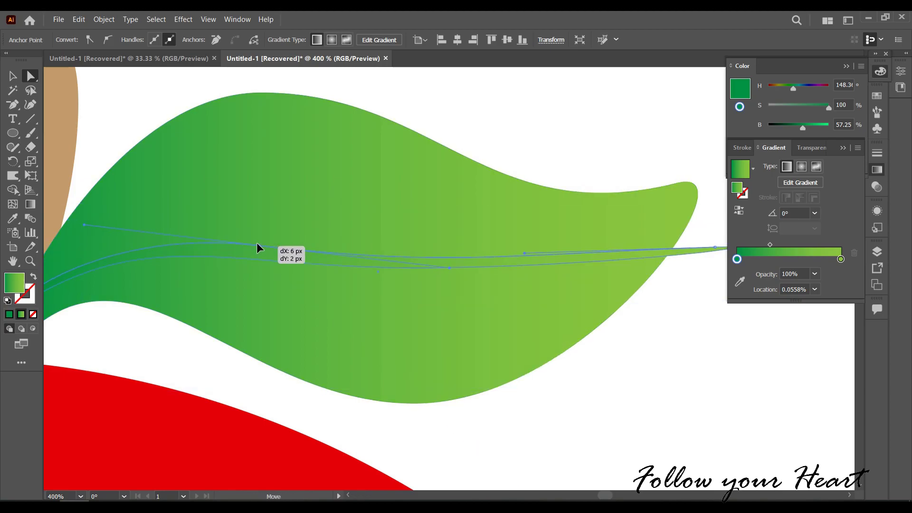
scroll(564, 271, "right", 5)
scroll(568, 276, "up", 1)
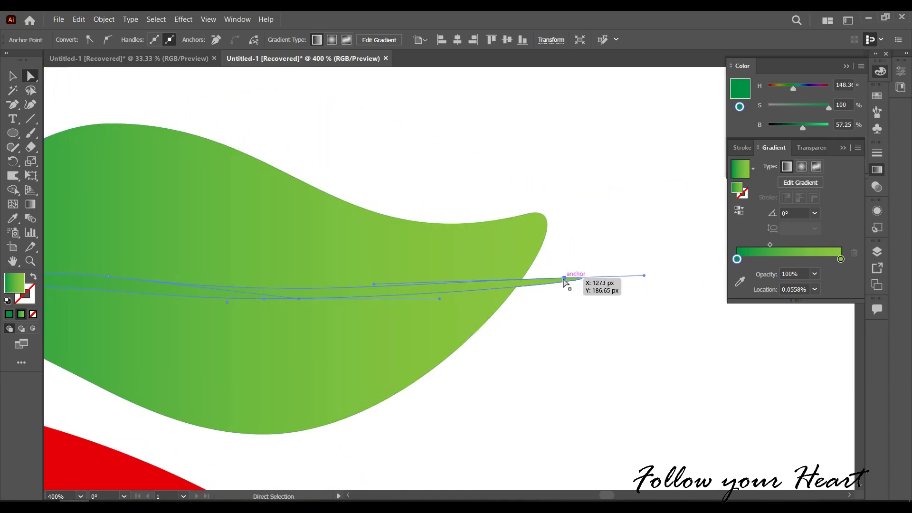
left_click_drag(565, 281, 489, 245)
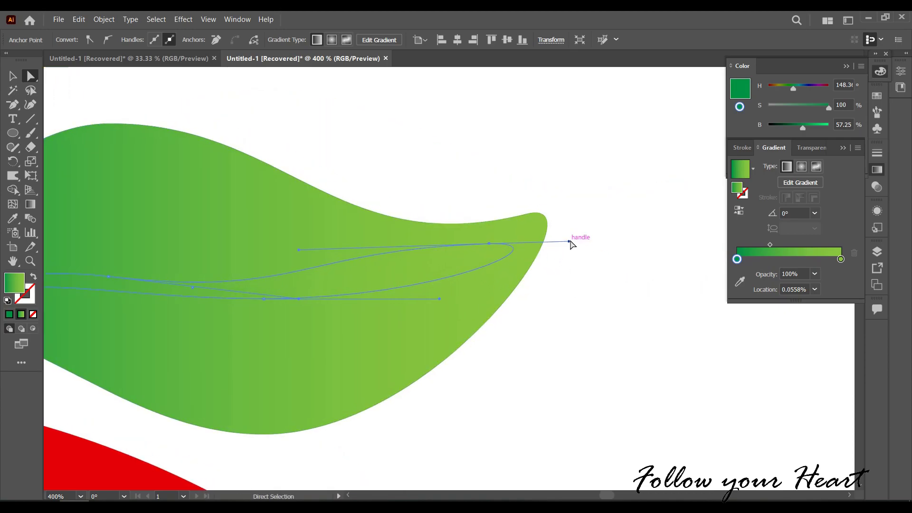
left_click_drag(569, 243, 570, 214)
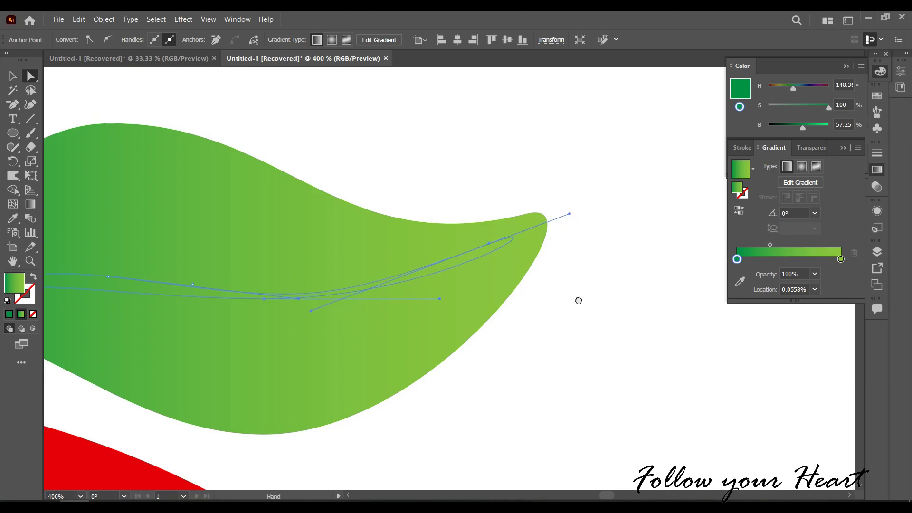
left_click_drag(579, 301, 632, 285)
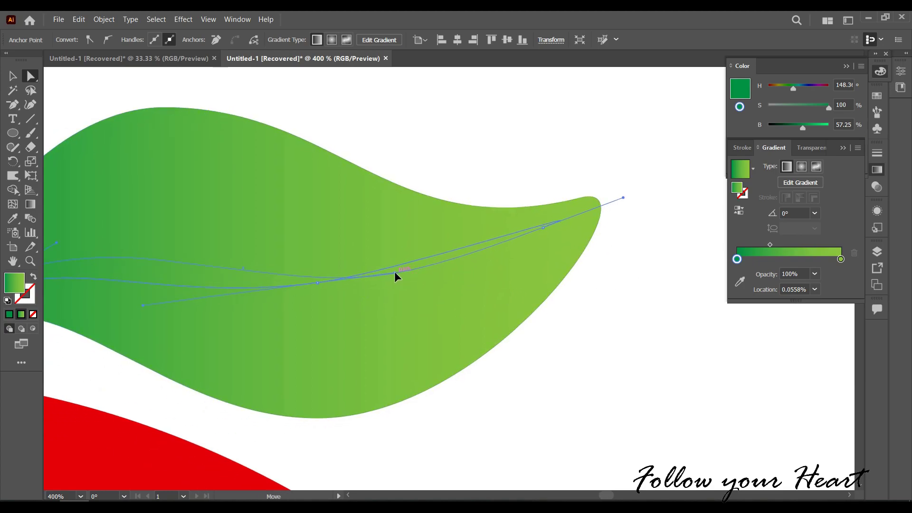
left_click_drag(395, 273, 432, 299)
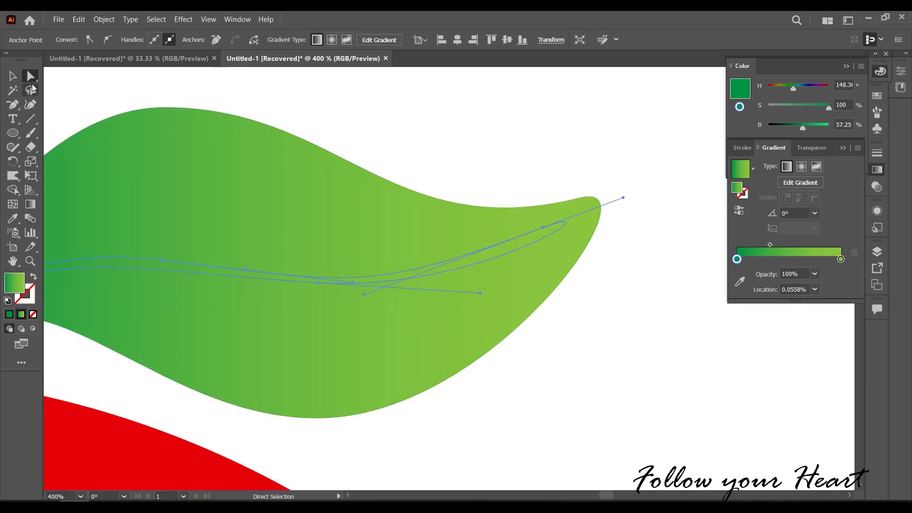
Fill the leaf's vein with yellow from the swatches
key("v")
left_click(73, 40)
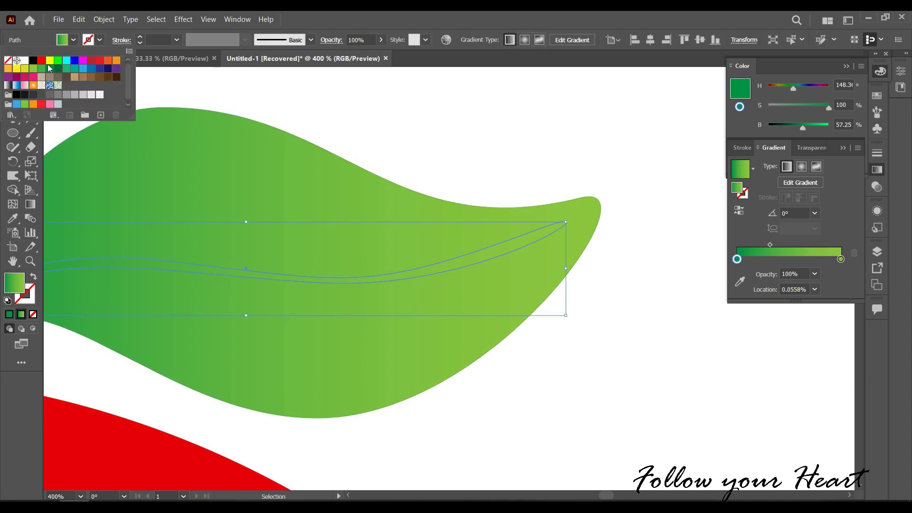
left_click(48, 62)
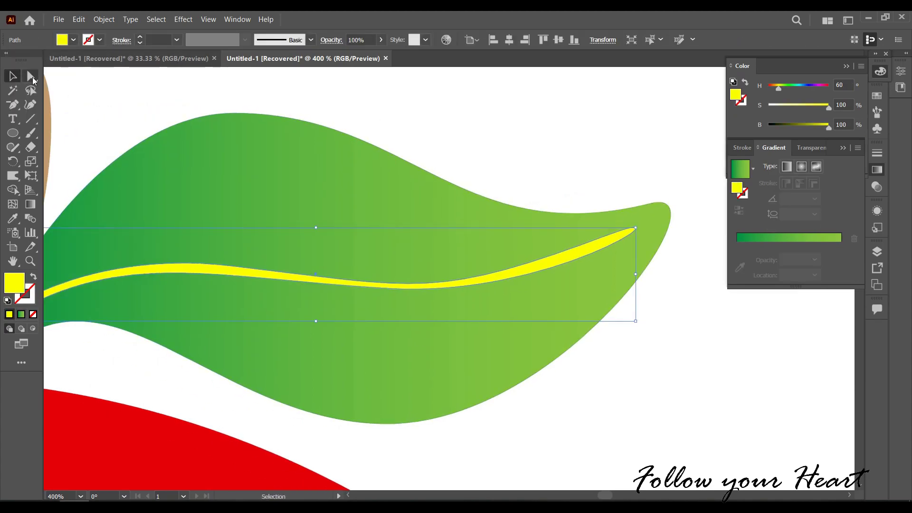
Reshape the yellow vein's tip curve and widen it toward the tip
left_click(31, 77)
left_click(613, 234)
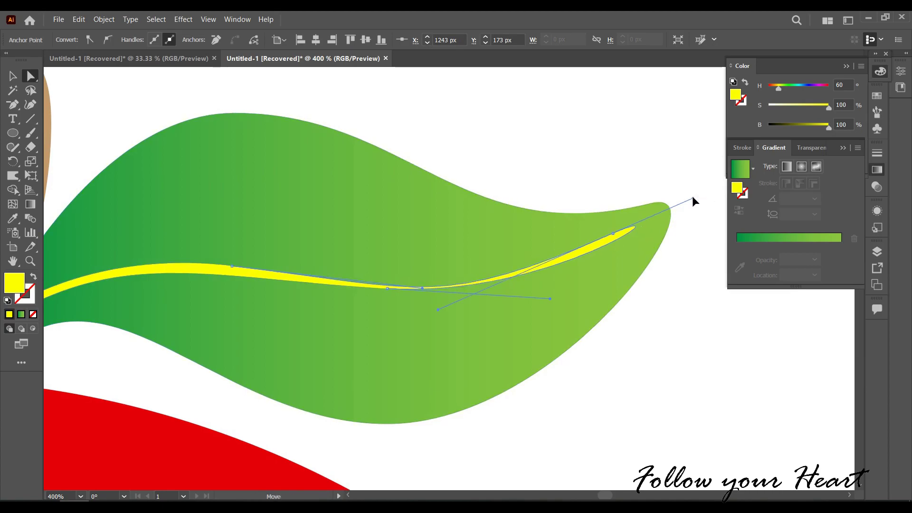
mouse_move(682, 203)
left_mouse_down()
mouse_move(442, 316)
mouse_move(572, 257)
left_mouse_up()
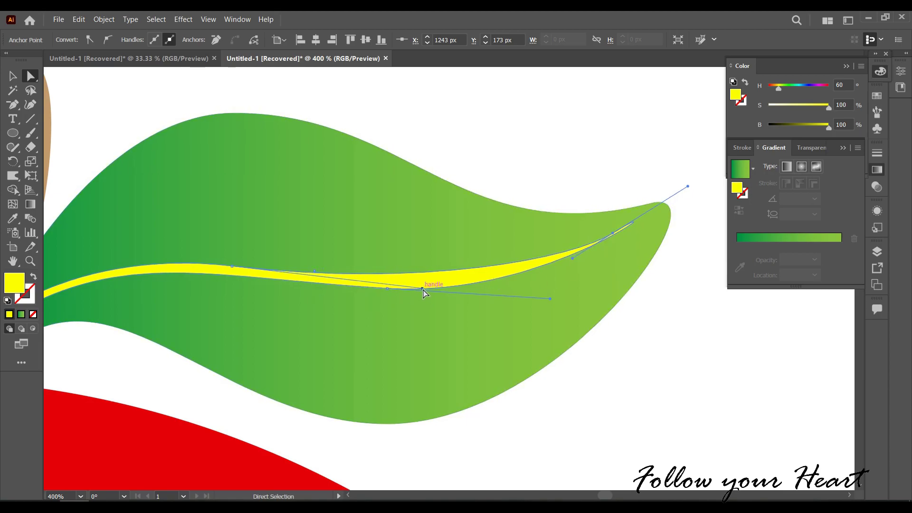
mouse_move(424, 291)
left_mouse_down()
mouse_move(437, 297)
mouse_move(319, 274)
left_mouse_up()
left_click(319, 275)
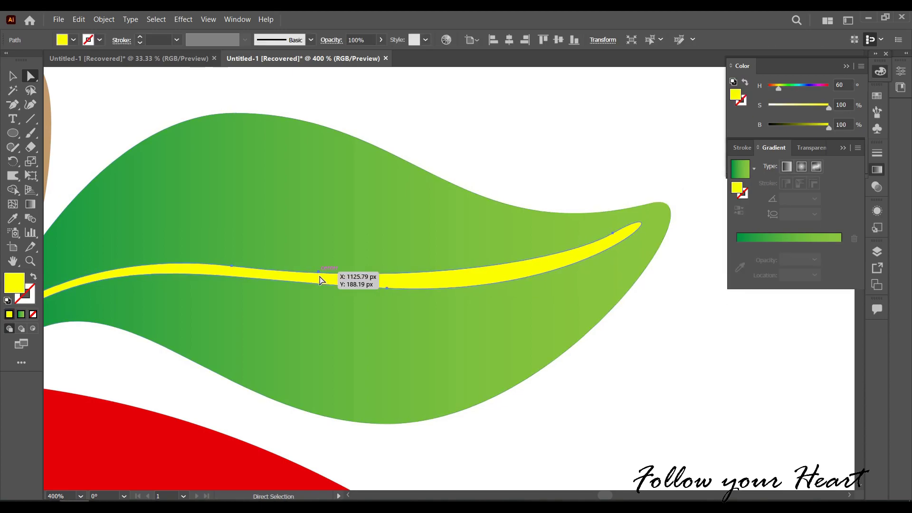
left_click(387, 289)
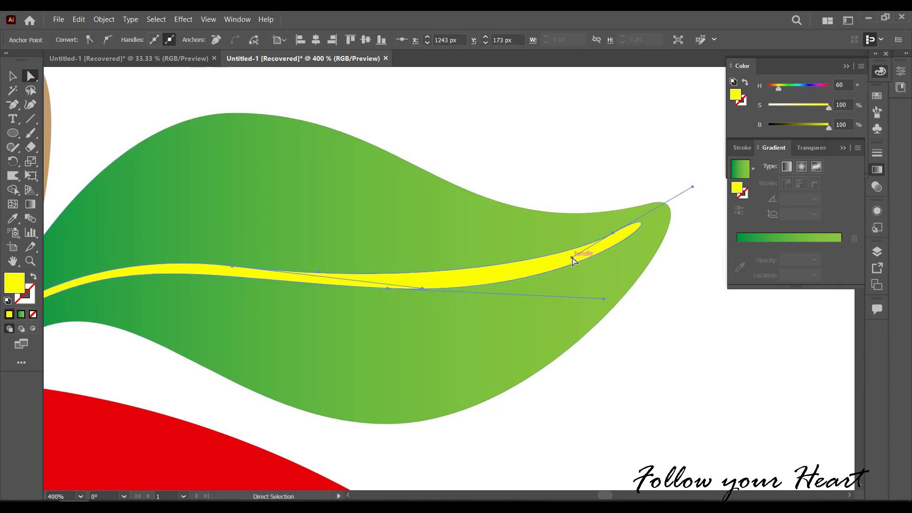
left_click_drag(572, 257, 542, 280)
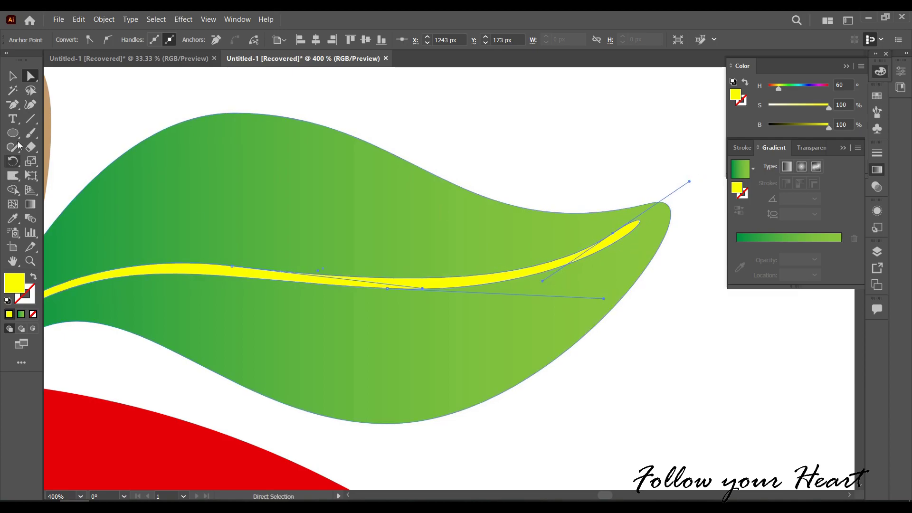
Convert the vein's tip to a sharp corner and extend it to the leaf tip
left_click_drag(13, 104, 47, 150)
left_click(613, 233)
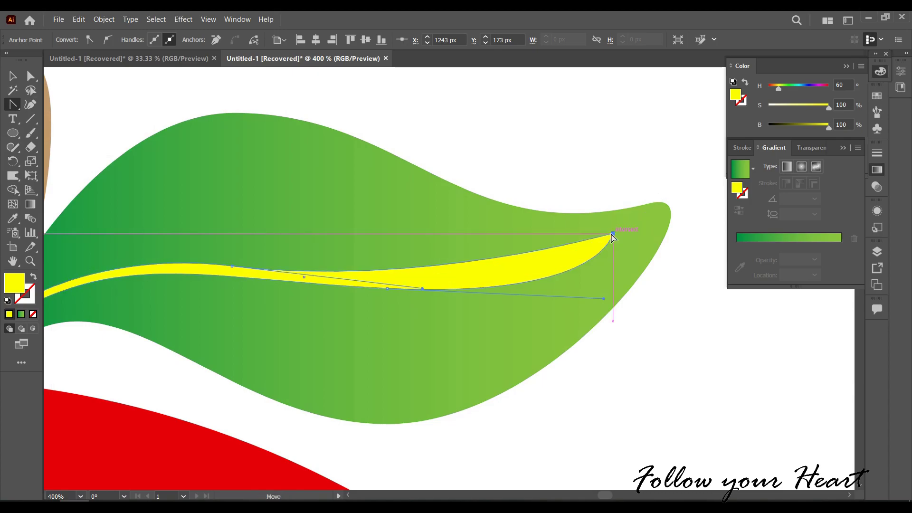
left_click(30, 76)
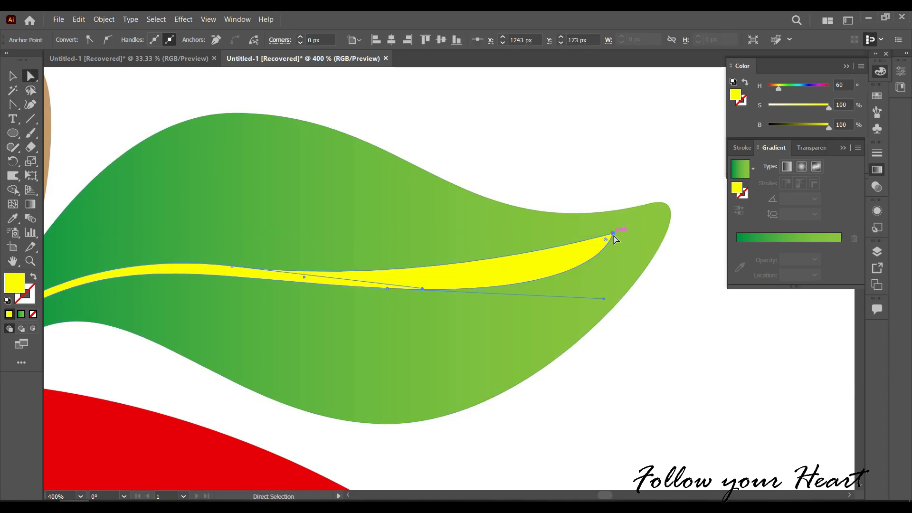
left_click_drag(613, 233, 653, 224)
left_click_drag(604, 298, 497, 288)
mouse_move(211, 281)
left_mouse_down()
mouse_move(232, 266)
mouse_move(476, 301)
left_mouse_up()
key("ctrl+shift+a")
Add a middle gradient stop to the leaf and eyedrop the vein's yellow into the end stop
scroll(455, 259, "down", 2)
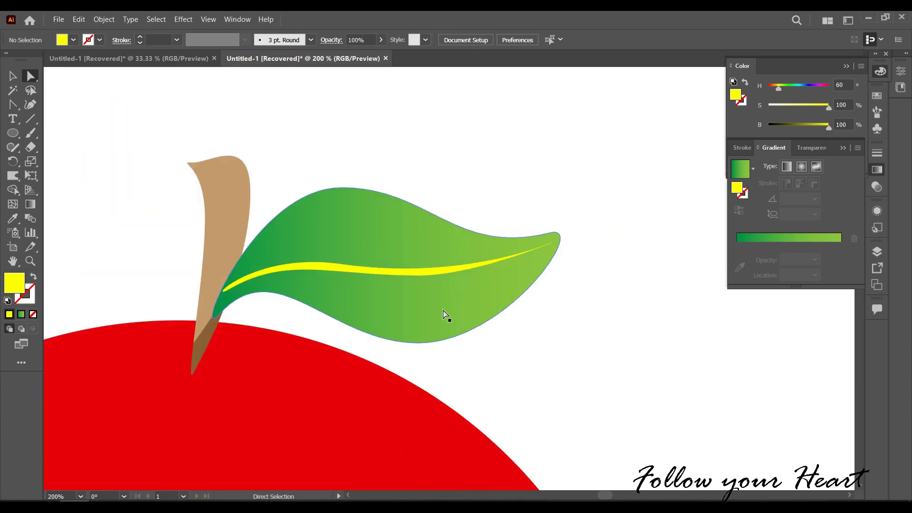
left_click(445, 315)
left_click(15, 77)
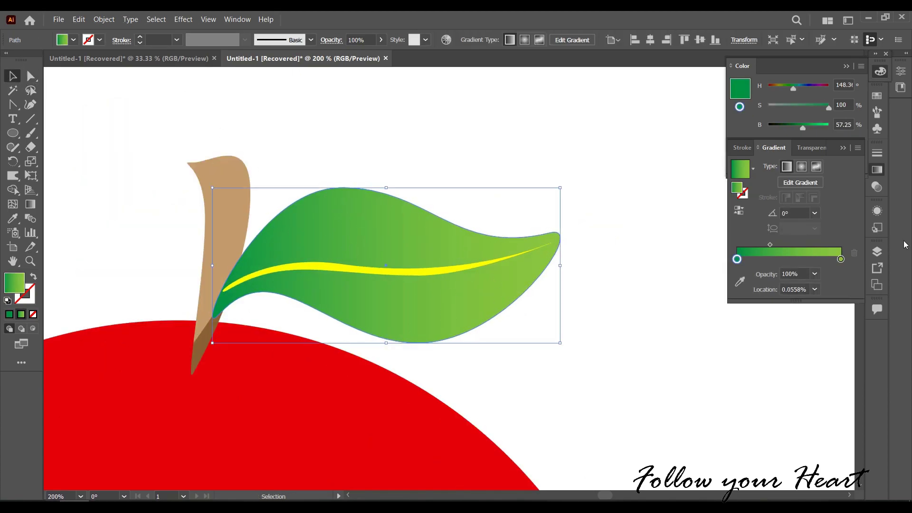
left_click_drag(844, 261, 797, 264)
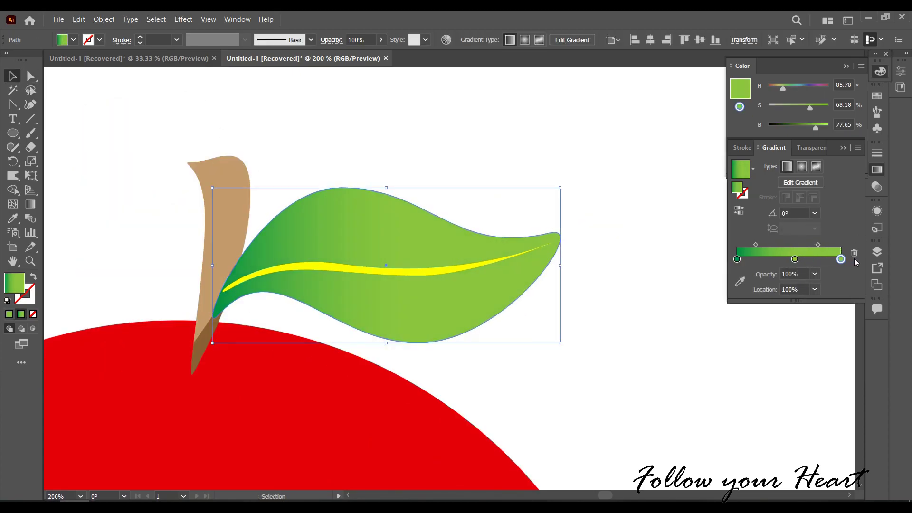
left_click(740, 282)
left_click(443, 272)
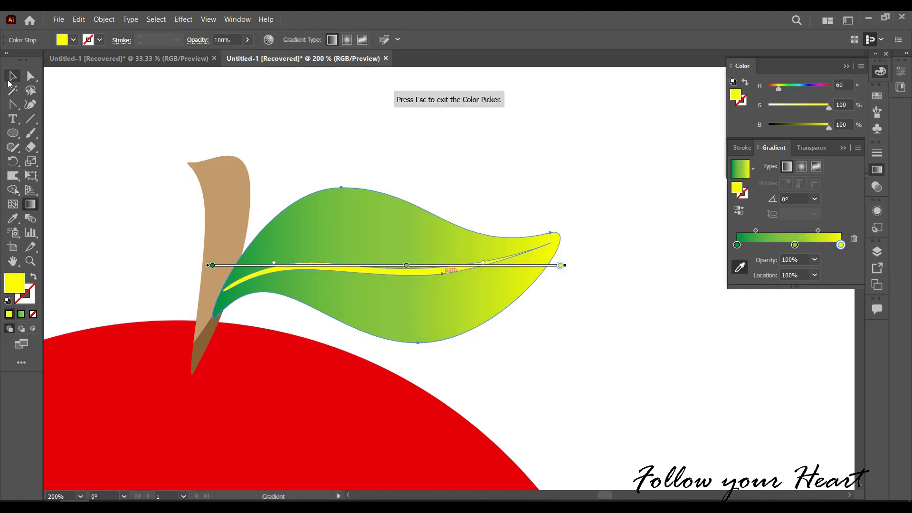
left_click(11, 78)
left_click(181, 244)
Redraw the leaf gradient at a slight upward angle toward the tip
left_click(28, 206)
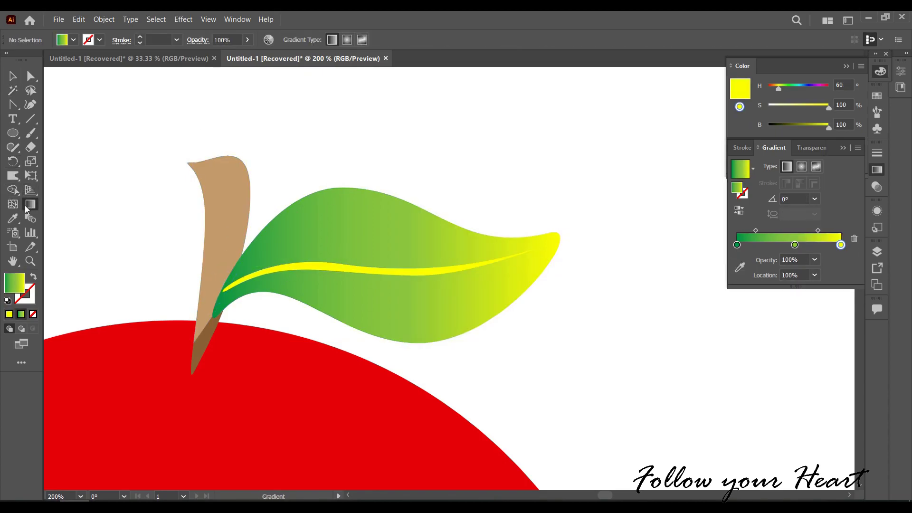
left_click(378, 226)
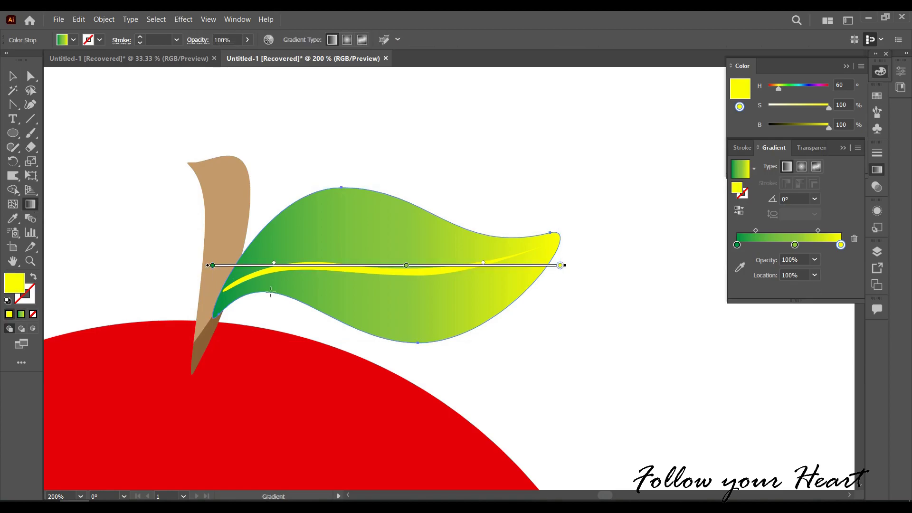
mouse_move(210, 265)
left_mouse_down()
mouse_move(225, 289)
mouse_move(575, 270)
left_mouse_up()
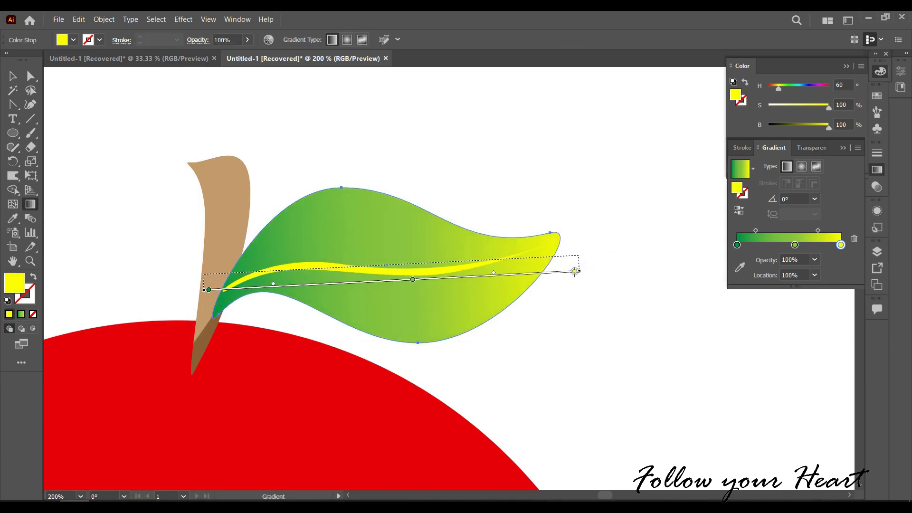
mouse_move(191, 332)
left_mouse_down()
mouse_move(574, 241)
mouse_move(571, 221)
left_mouse_up()
left_click(12, 76)
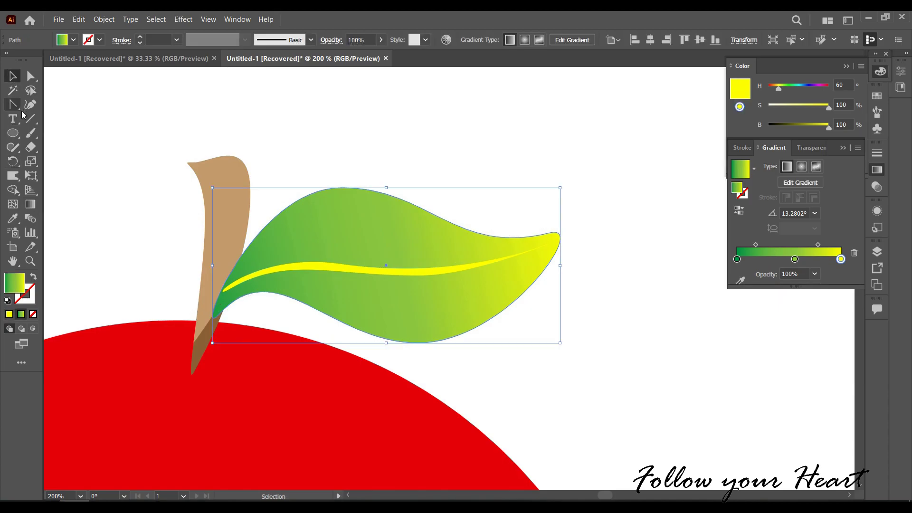
left_click(12, 105)
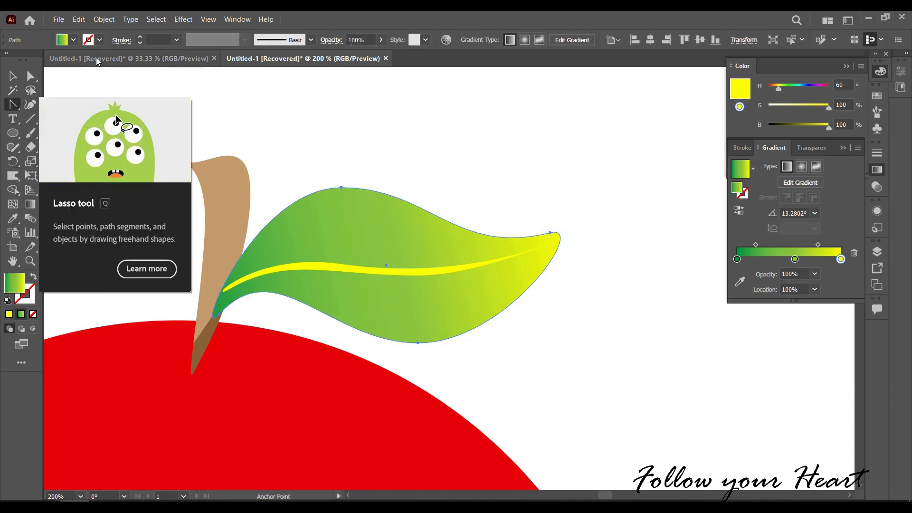
Group the leaf with its vein and send it behind the stem
key("v")
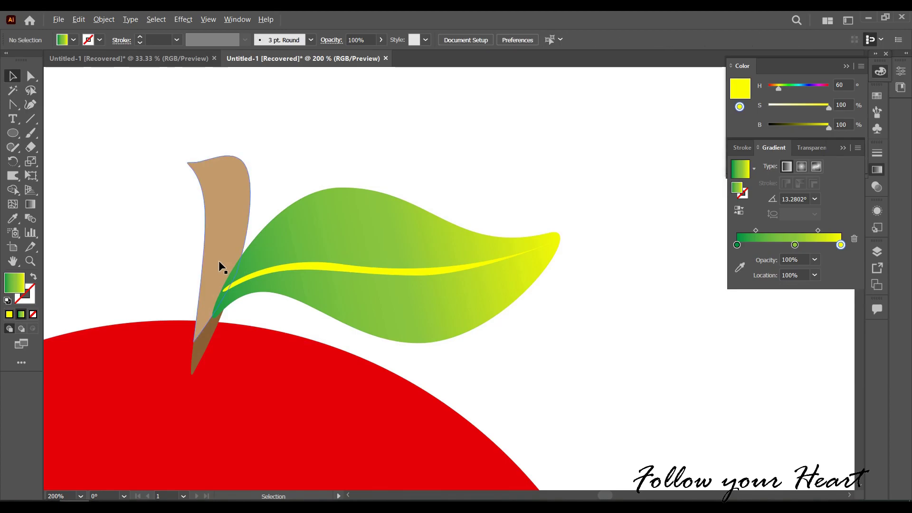
scroll(219, 261, "down", 2)
left_click(312, 283)
key("ctrl+g")
right_click(302, 275)
mouse_move(332, 223)
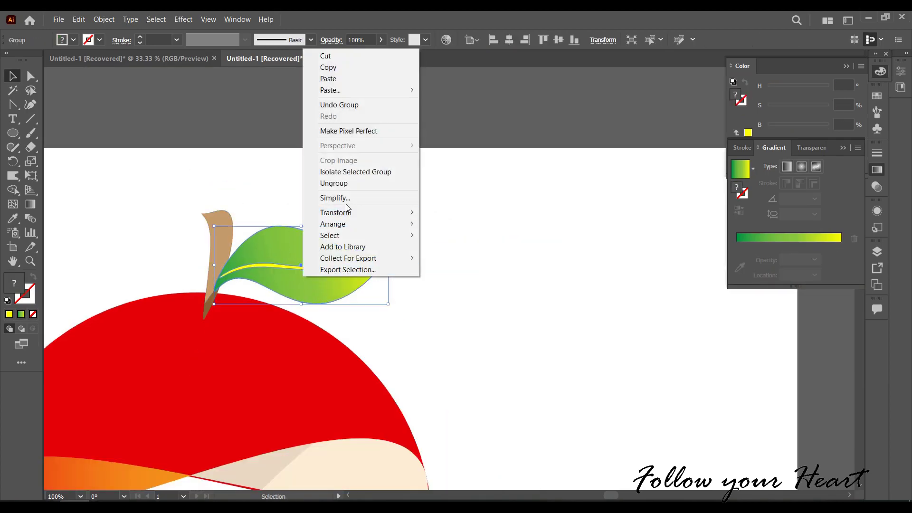
left_click(454, 258)
left_click(397, 327)
Draw a thin ellipse under the stem's base and fill it with the stem's brown
scroll(397, 327, "up", 1)
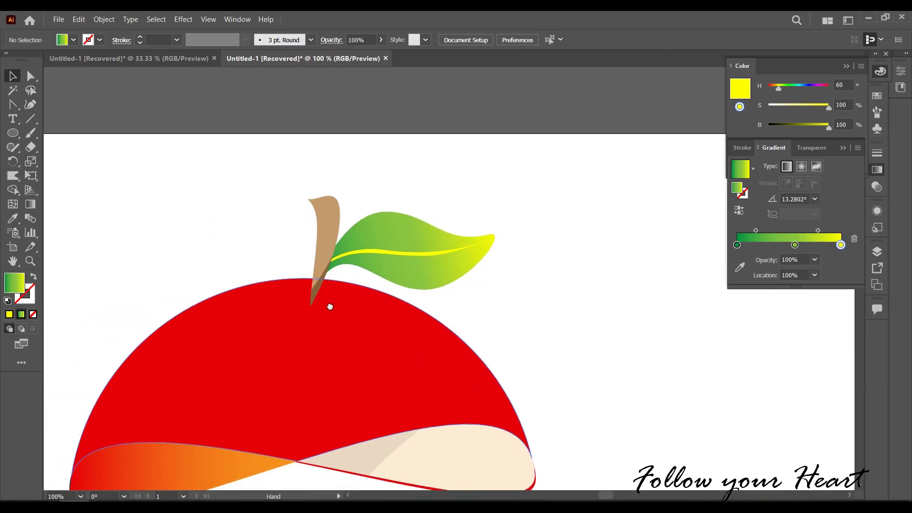
scroll(348, 290, "up", 2)
scroll(348, 289, "up", 1)
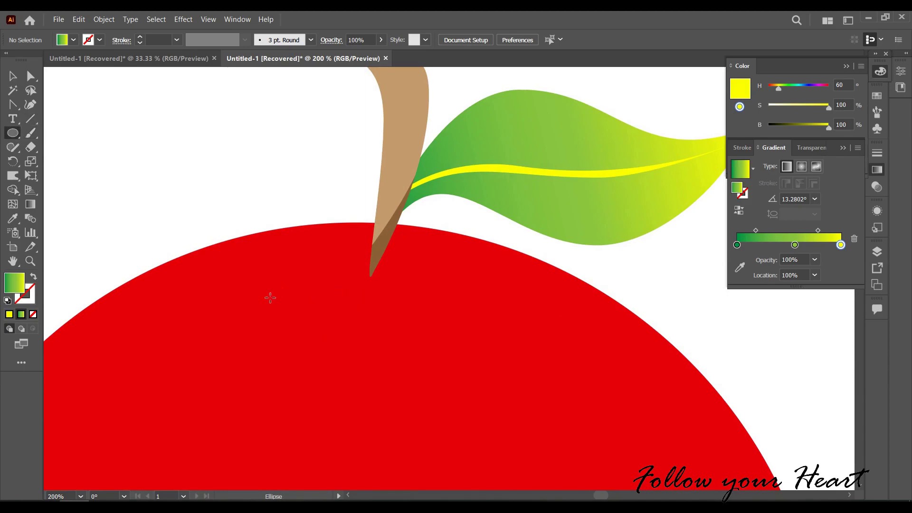
left_click_drag(270, 297, 438, 274)
key("v")
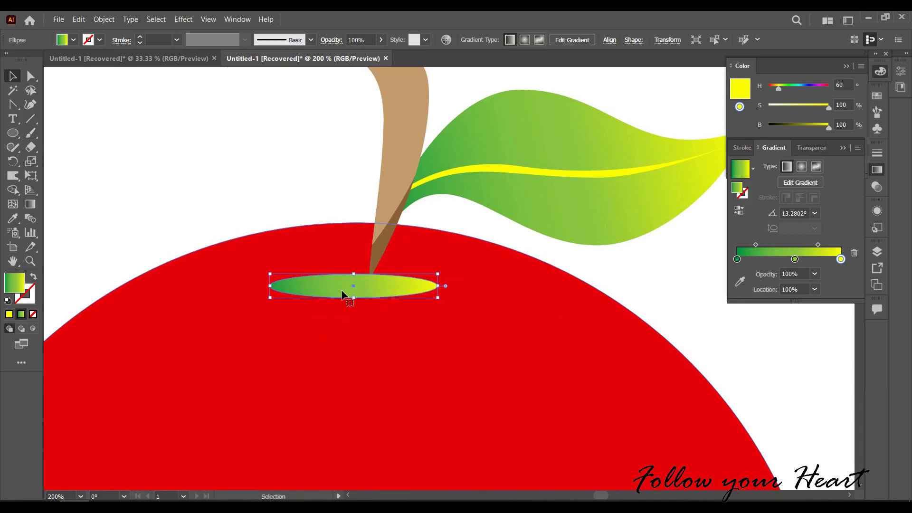
left_click_drag(343, 294, 356, 294)
key("i")
left_click(381, 244)
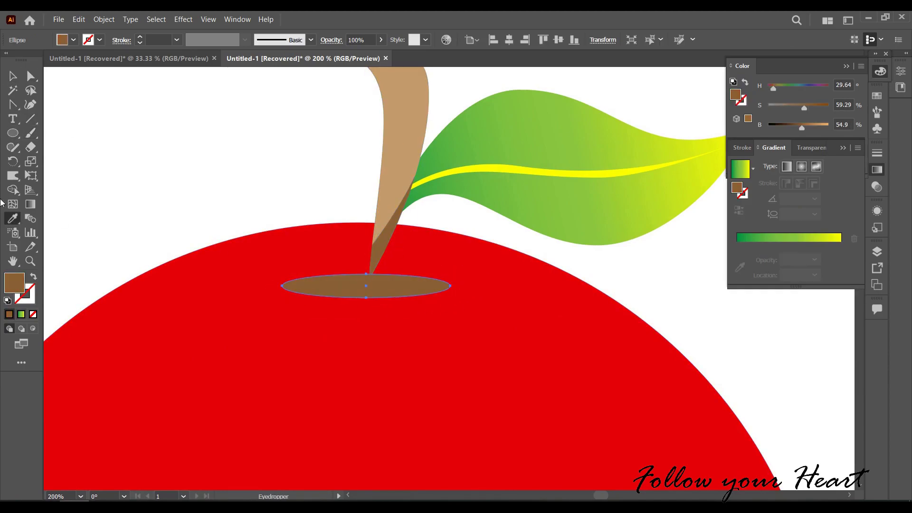
key("v")
Apply a Gaussian Blur to the brown ellipse
left_click(183, 19)
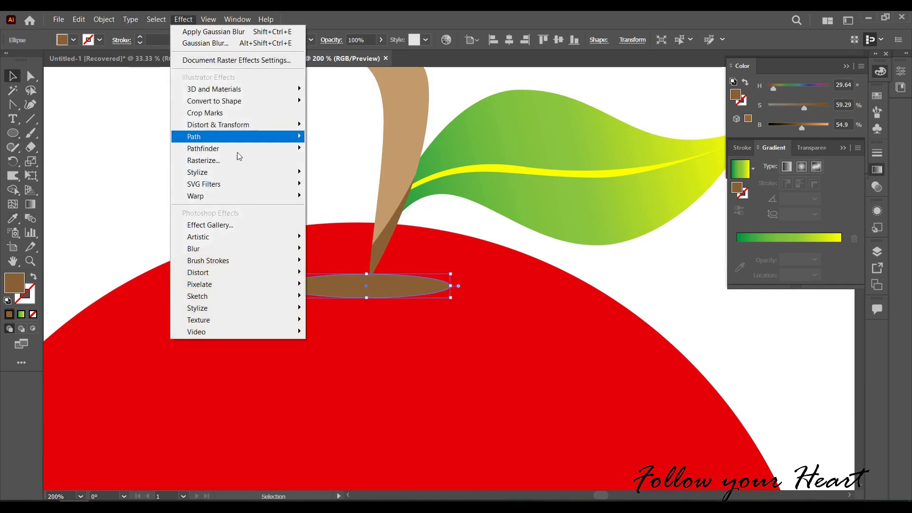
left_click(332, 259)
mouse_move(193, 249)
left_click(495, 169)
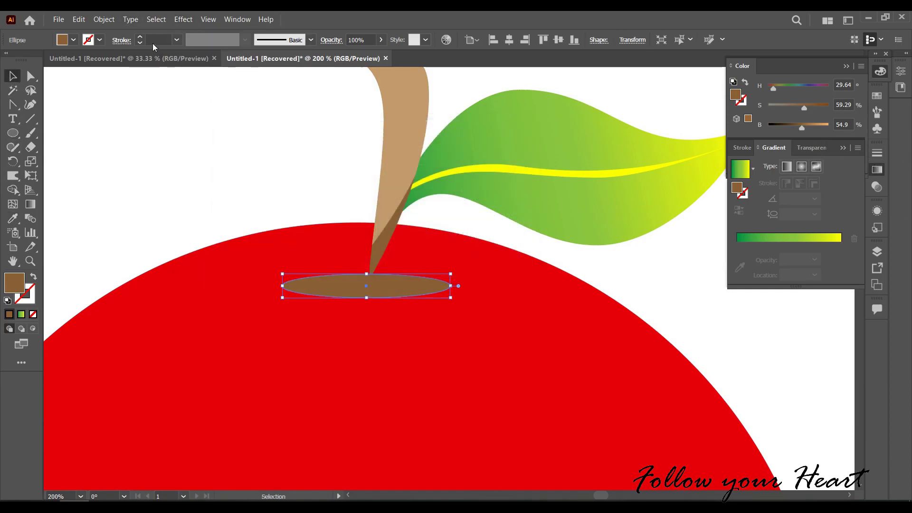
left_click(183, 19)
left_click(342, 248)
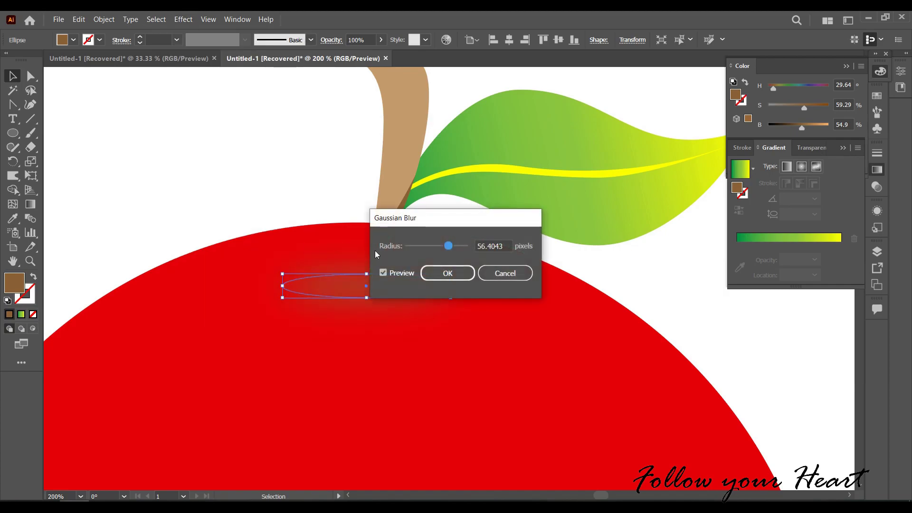
left_click(447, 274)
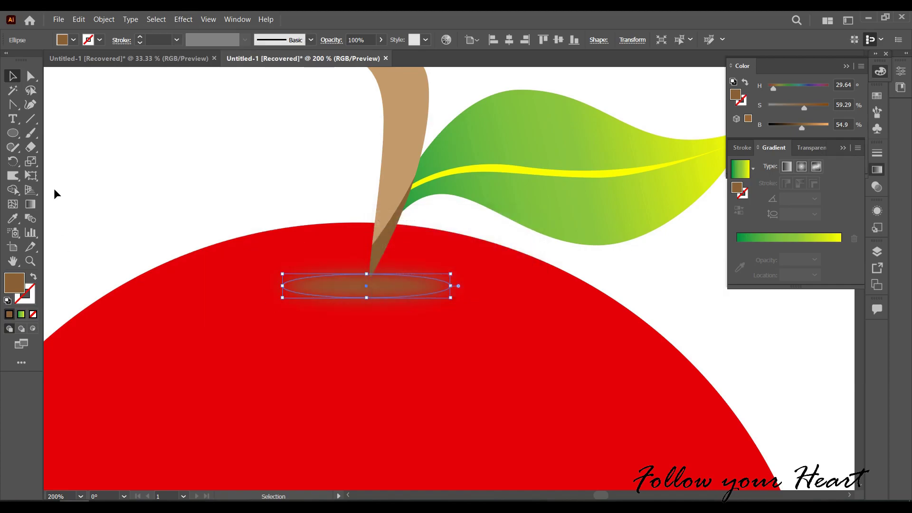
Narrow the blurred ellipse, position it at the stem base, and lower its opacity slightly
left_click_drag(387, 290, 388, 287)
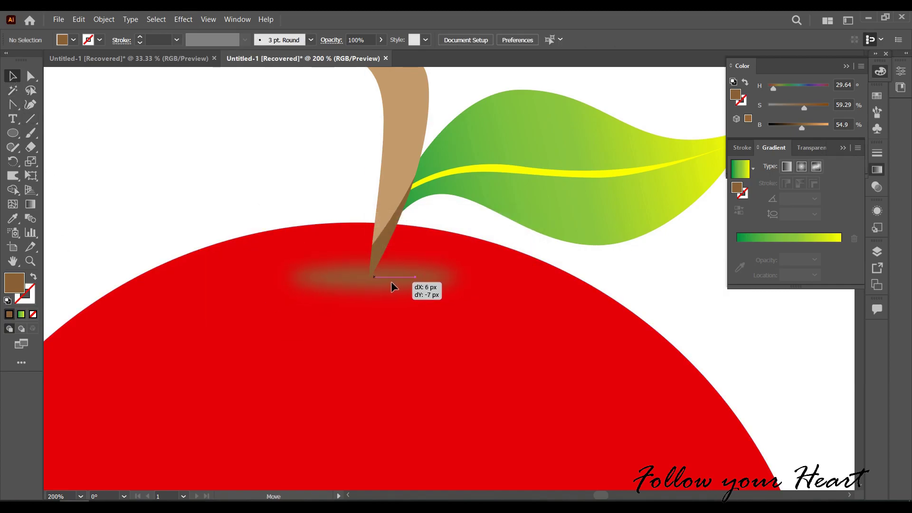
left_click_drag(459, 278, 444, 277)
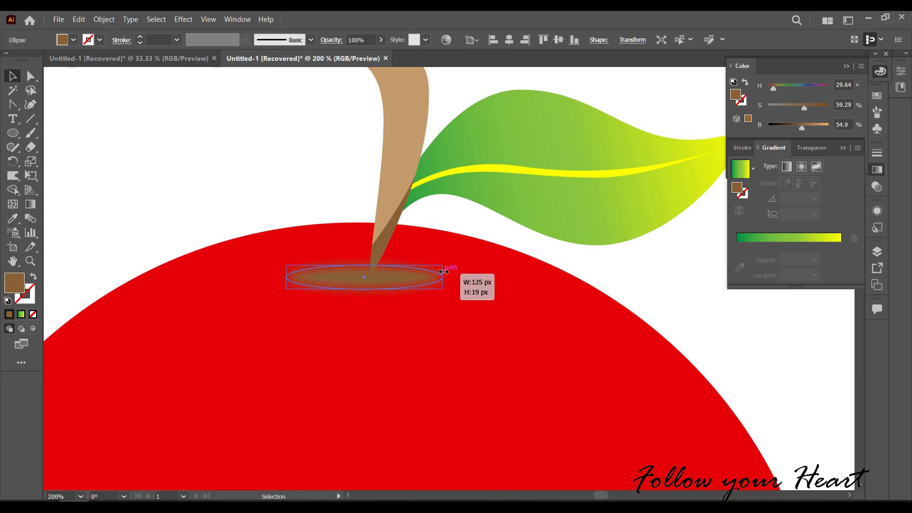
left_click(876, 188)
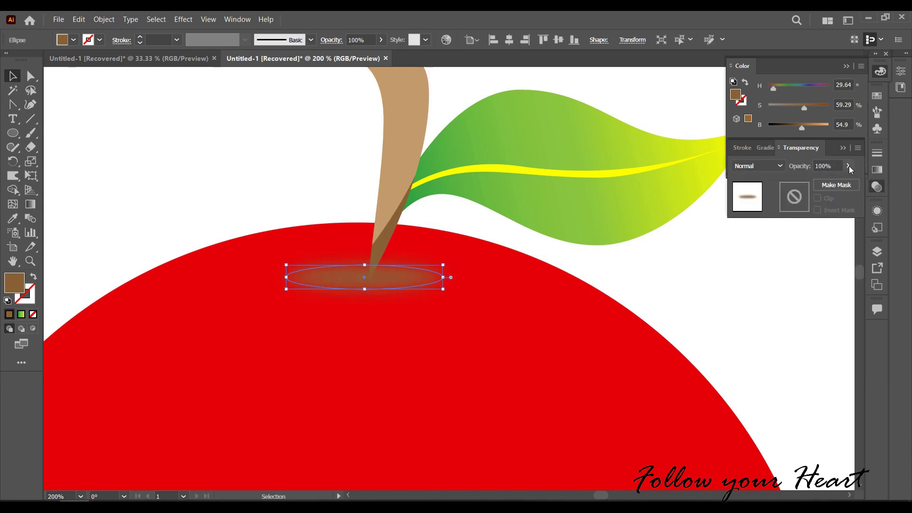
left_click_drag(828, 184, 828, 184)
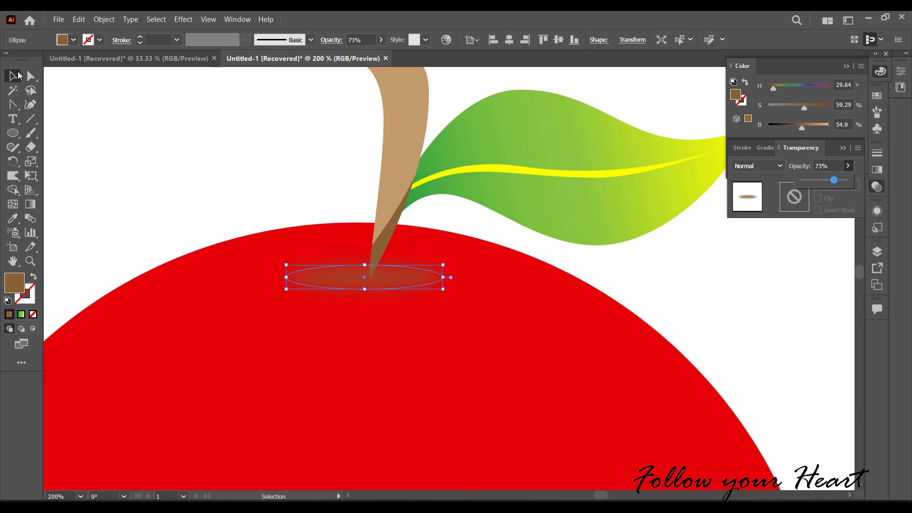
left_click(297, 202)
scroll(297, 209, "down", 4)
scroll(312, 223, "up", 3)
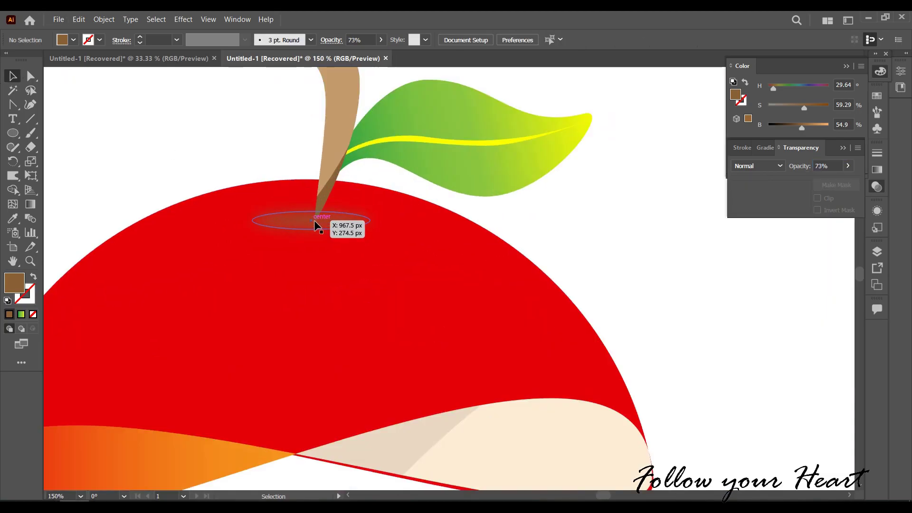
left_click(316, 224)
left_click_drag(373, 229, 340, 217)
left_click(342, 246)
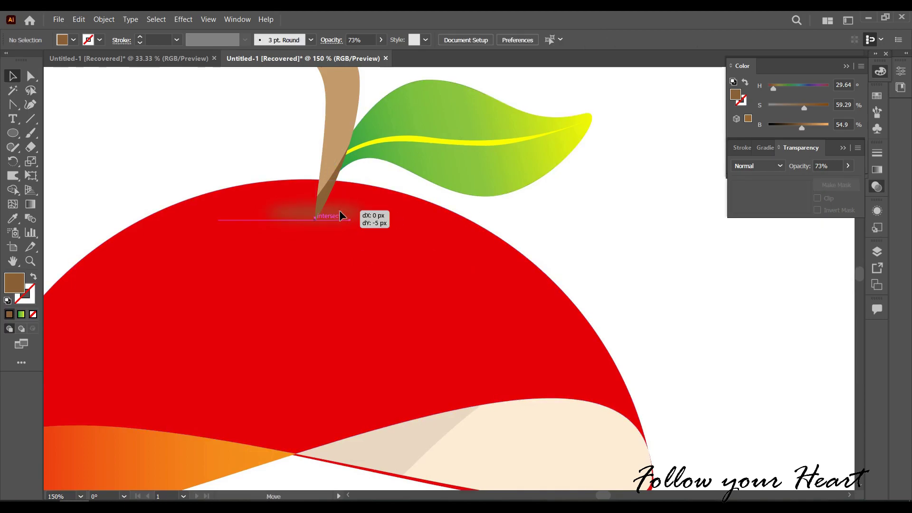
left_click(534, 221)
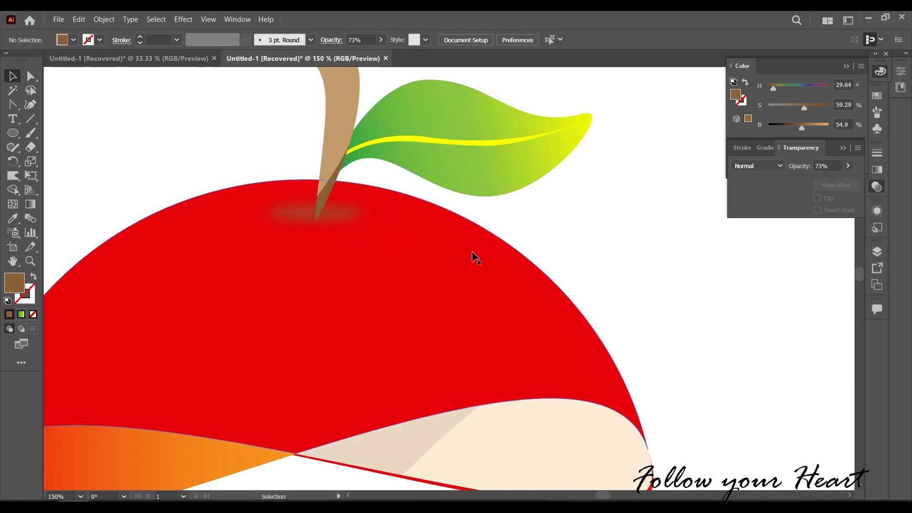
Tilt the shadow diagonally along the stem and make it narrower
left_click(347, 215)
mouse_move(367, 220)
left_mouse_down()
mouse_move(376, 209)
mouse_move(325, 217)
left_mouse_up()
mouse_move(274, 238)
left_mouse_down()
mouse_move(284, 228)
mouse_move(314, 230)
left_mouse_up()
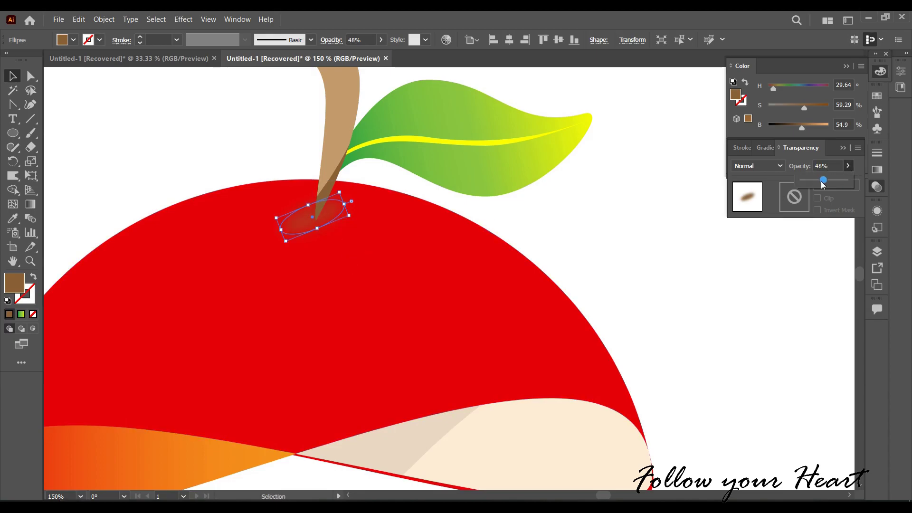
scroll(477, 228, "down", 1)
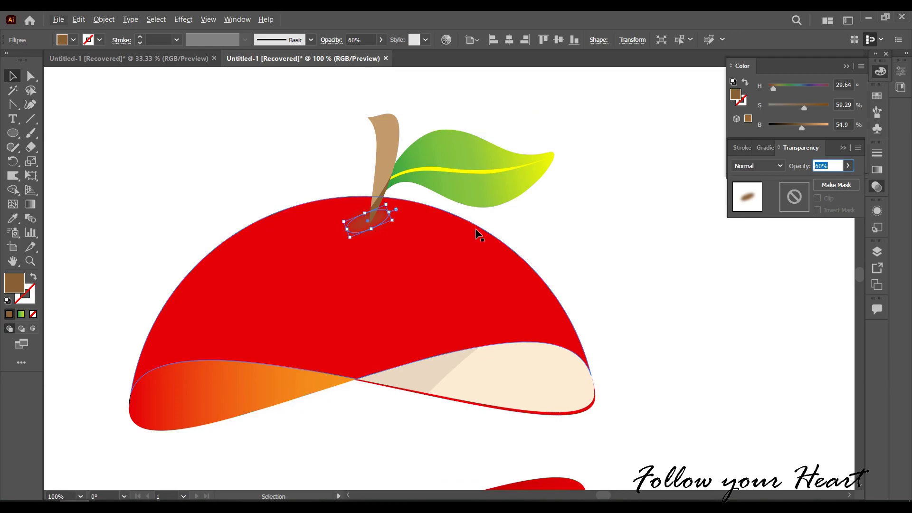
scroll(482, 237, "down", 1)
scroll(487, 238, "down", 1)
Set the stem shadow's opacity to 50%
left_click(658, 314)
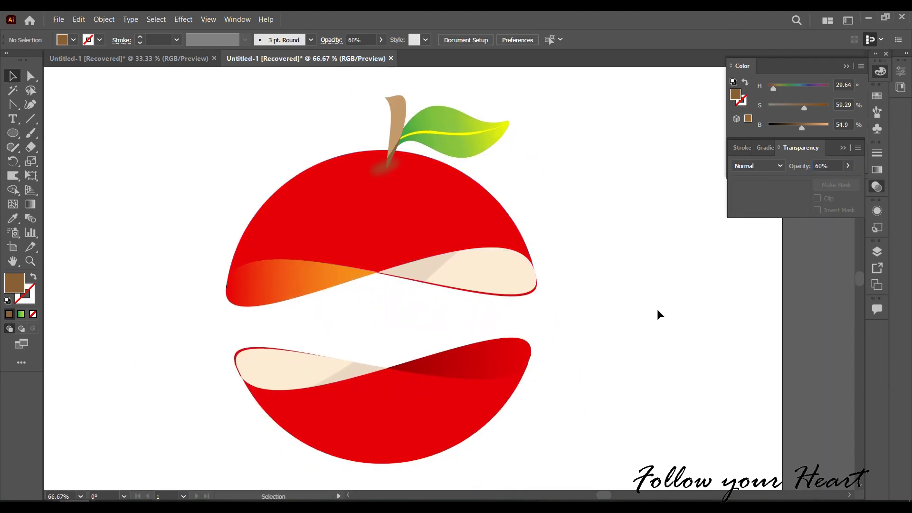
left_click(459, 212)
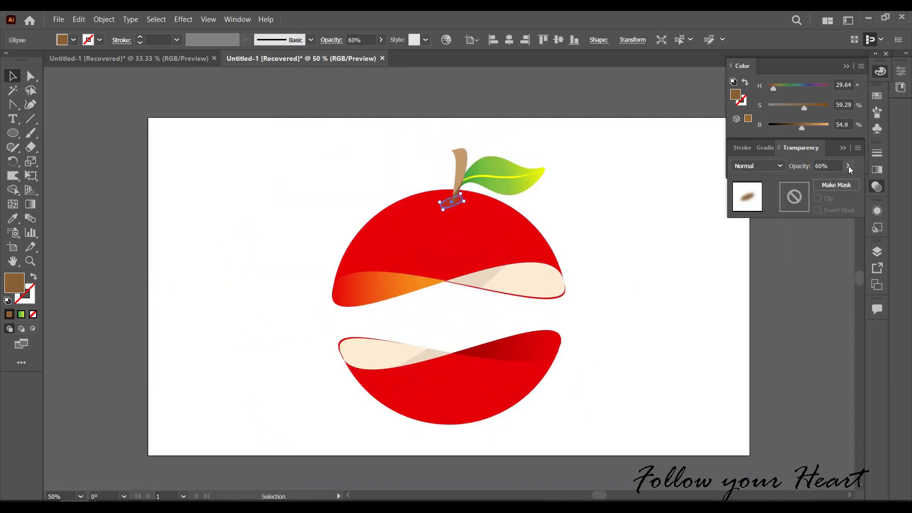
left_click(822, 166)
type("50")
left_click(625, 372)
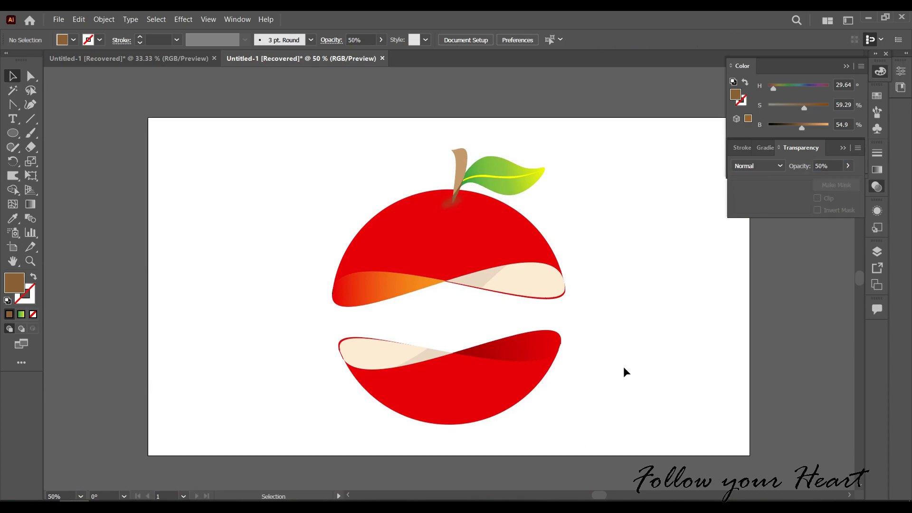
Group all the apple's parts together
left_click_drag(294, 120, 482, 346)
right_click(404, 265)
left_click(457, 404)
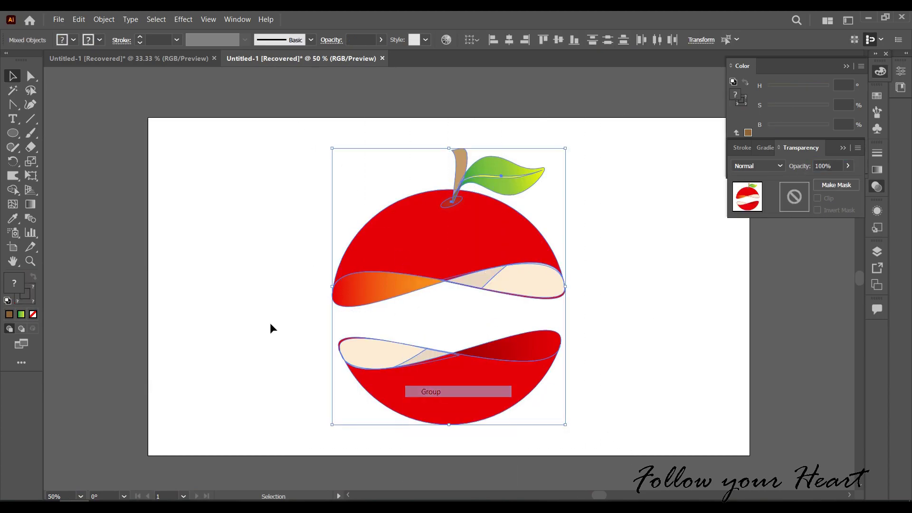
left_click(271, 326)
Draw a rectangle covering the whole artboard and send it behind the apple
left_click(13, 134)
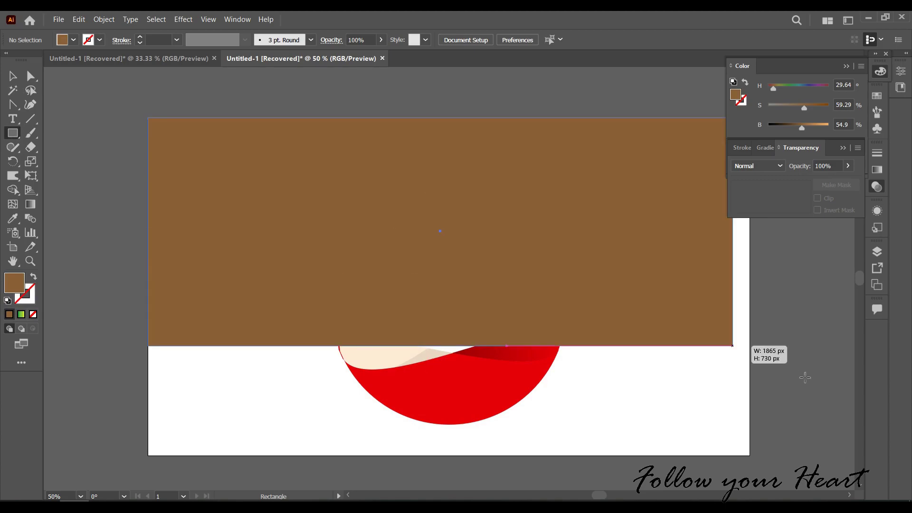
left_click_drag(147, 118, 750, 449)
right_click(631, 343)
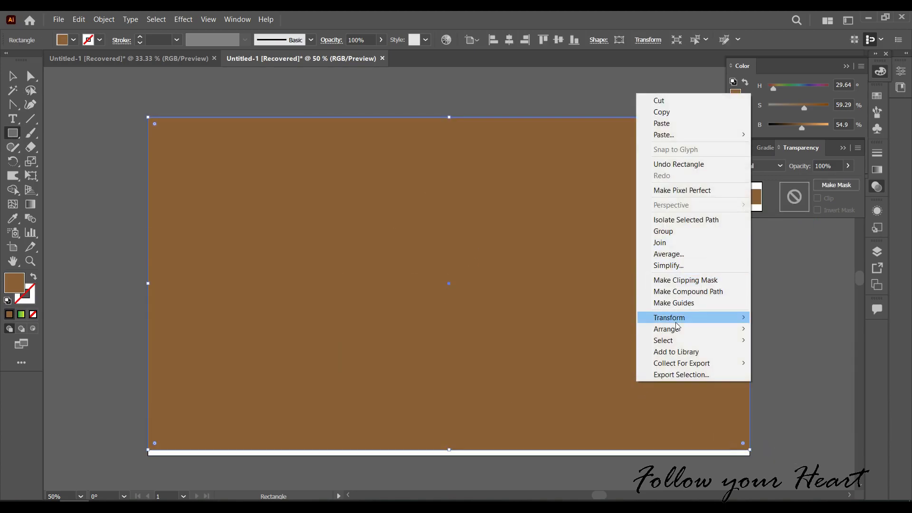
left_click(817, 363)
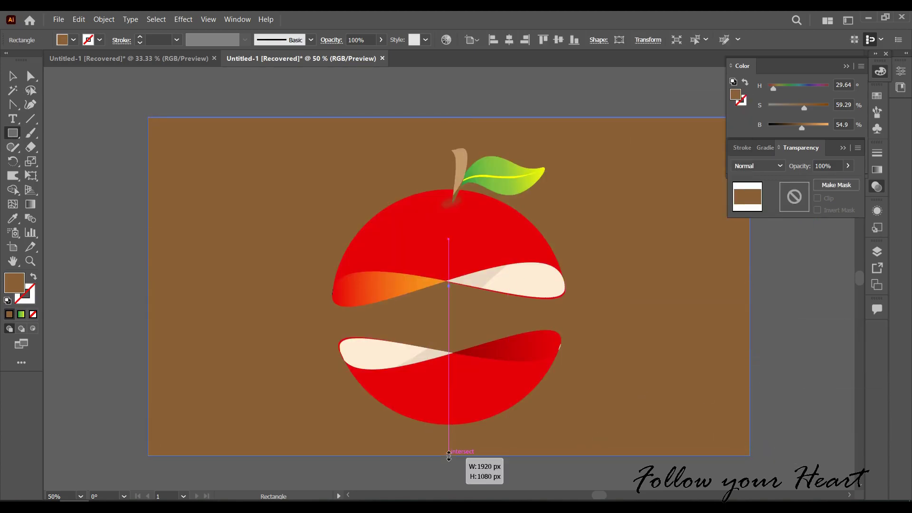
left_click_drag(452, 451, 451, 455)
left_click(12, 76)
Fill the background with the apple's red sampled by eyedropper, then darken it
key("i")
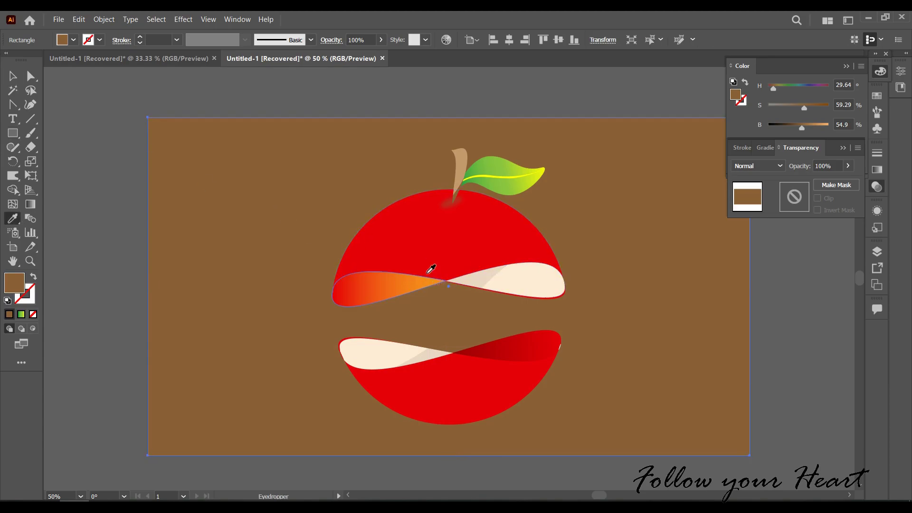
left_click(500, 226)
left_click(13, 76)
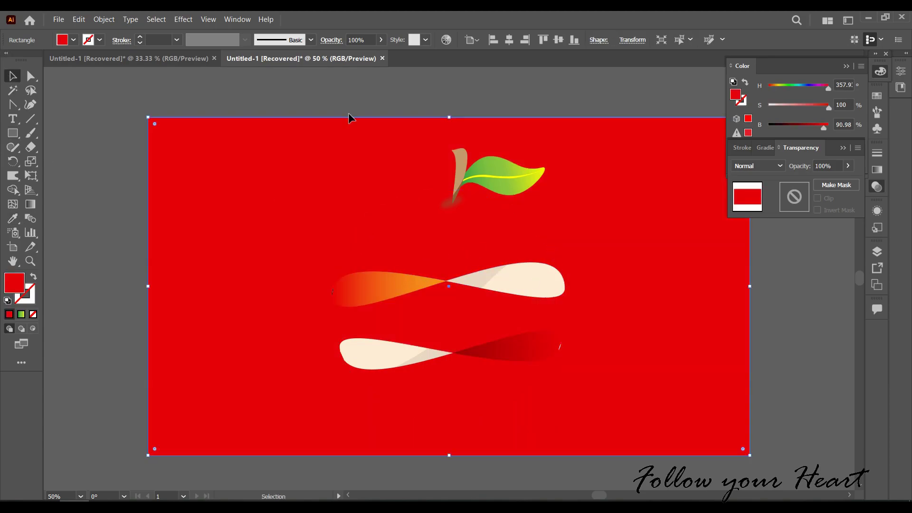
left_click_drag(821, 132, 809, 129)
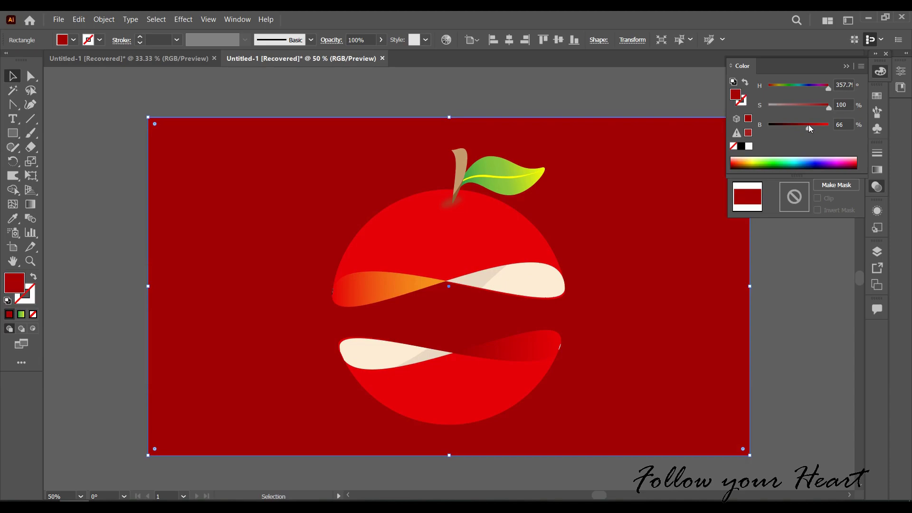
left_click(811, 129)
key("ctrl+shift+a")
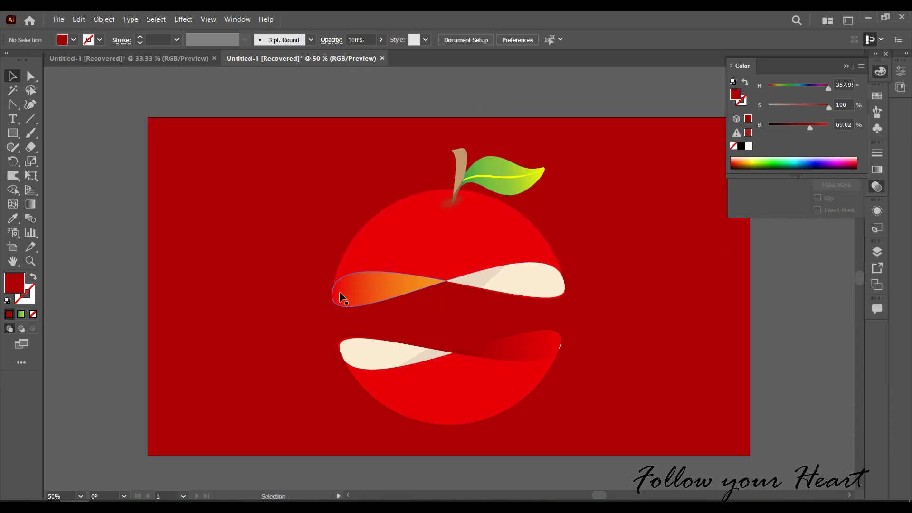
double_click(339, 292)
scroll(332, 297, "up", 3, "alt")
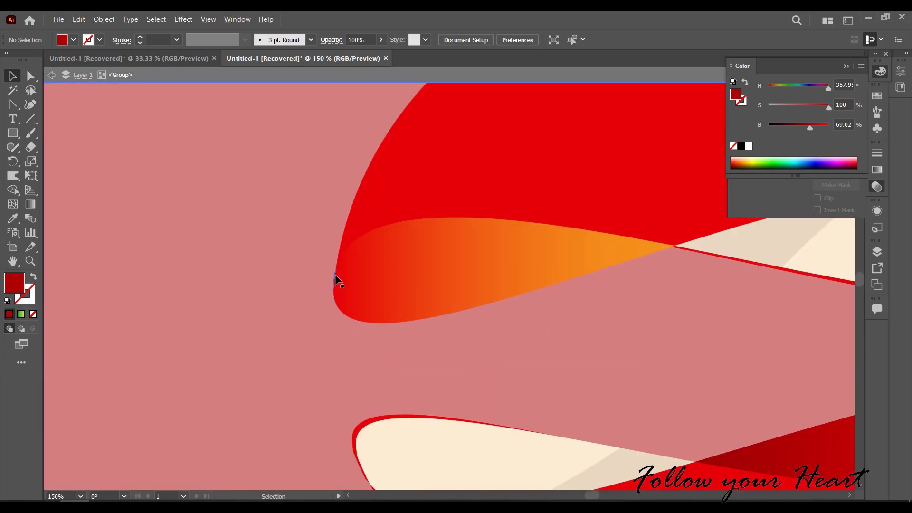
left_click(335, 276)
left_click(297, 281)
left_click(399, 275)
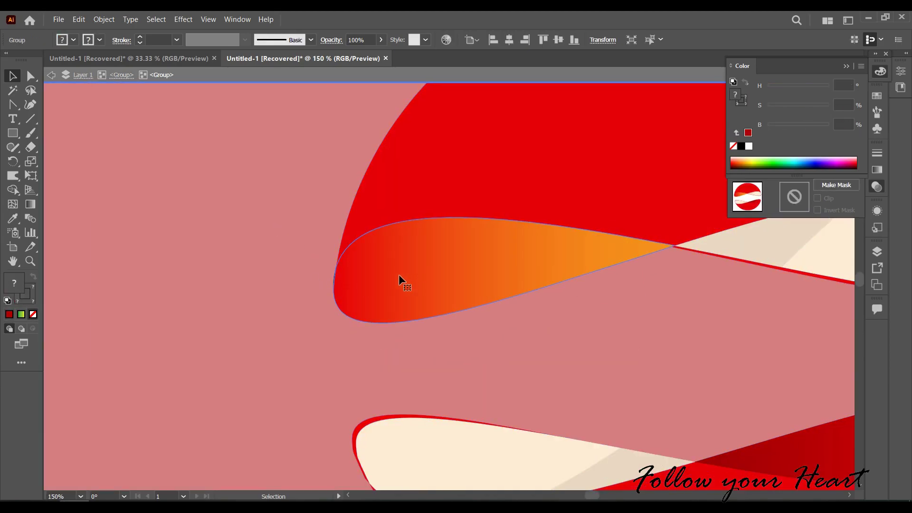
left_click(334, 272)
key("d")
key("Escape")
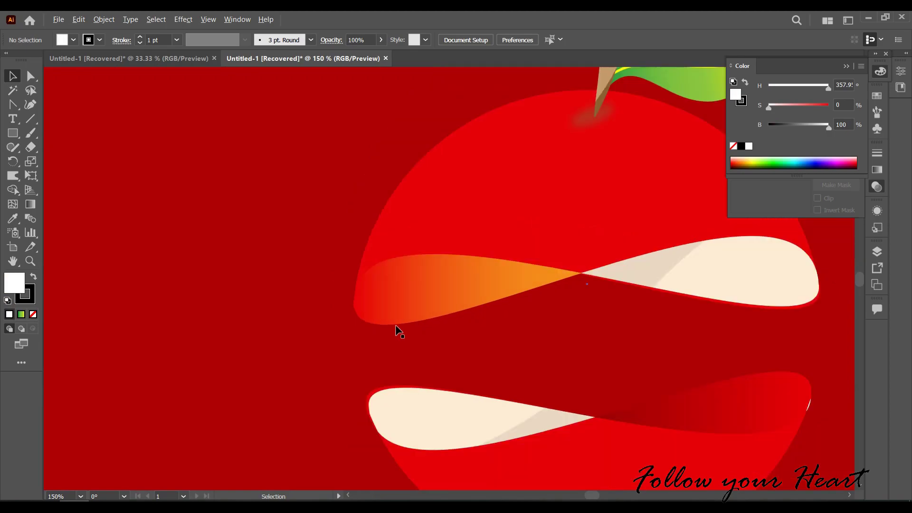
scroll(408, 356, "down", 3, "alt")
scroll(554, 372, "up", 3, "alt")
double_click(536, 332)
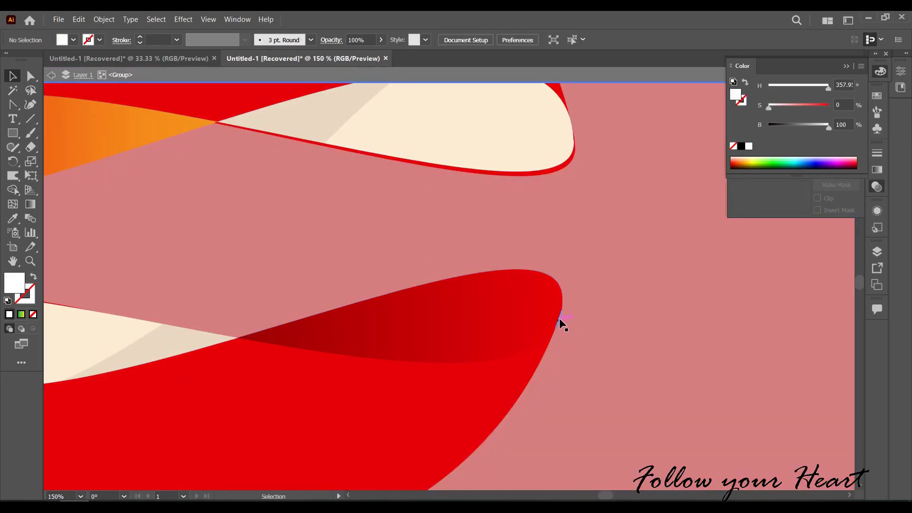
left_click(530, 329)
double_click(532, 322)
key("Escape")
scroll(561, 323, "down", 2, "alt")
scroll(566, 327, "down", 1, "alt")
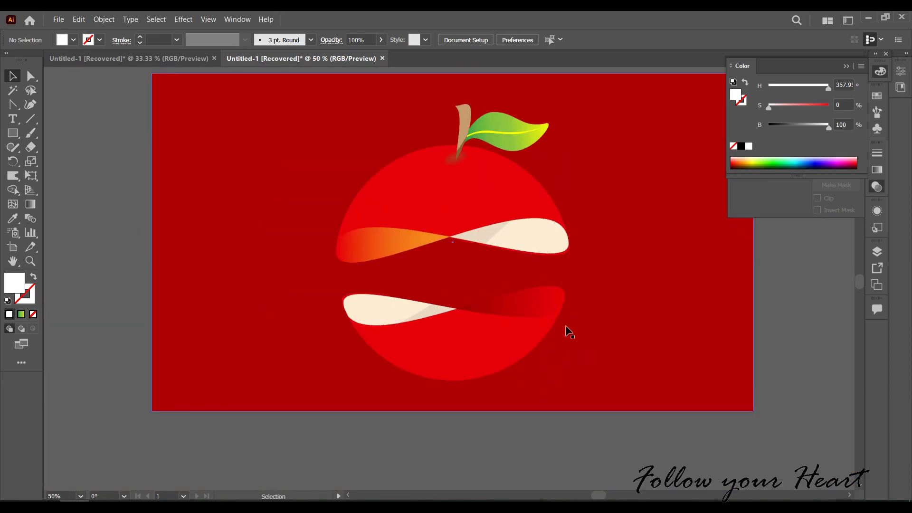
left_click(456, 354)
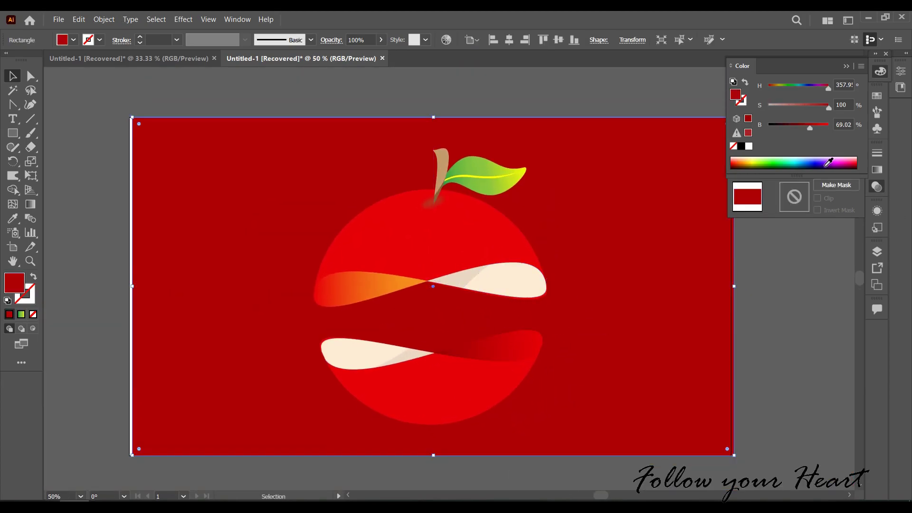
key("shift+Left")
Lighten the background from dark red to a light pink
mouse_move(814, 108)
left_mouse_down()
mouse_move(797, 107)
mouse_move(821, 128)
left_mouse_up()
left_click(823, 128)
left_click(794, 108)
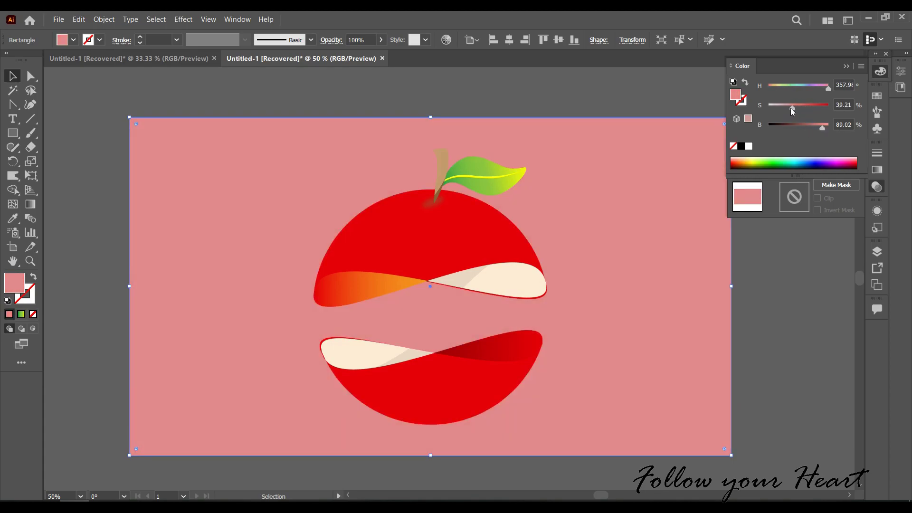
left_click(783, 342)
Scale the apple group down slightly and lighten the stem to a paler tan
mouse_move(392, 330)
left_mouse_down()
mouse_move(535, 417)
mouse_move(535, 406)
left_mouse_up()
left_click(443, 122)
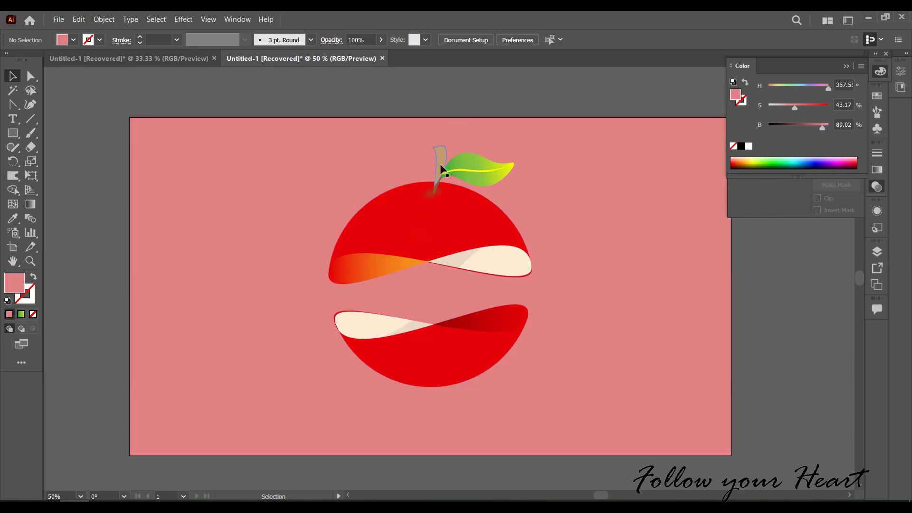
double_click(440, 164)
left_click(74, 40)
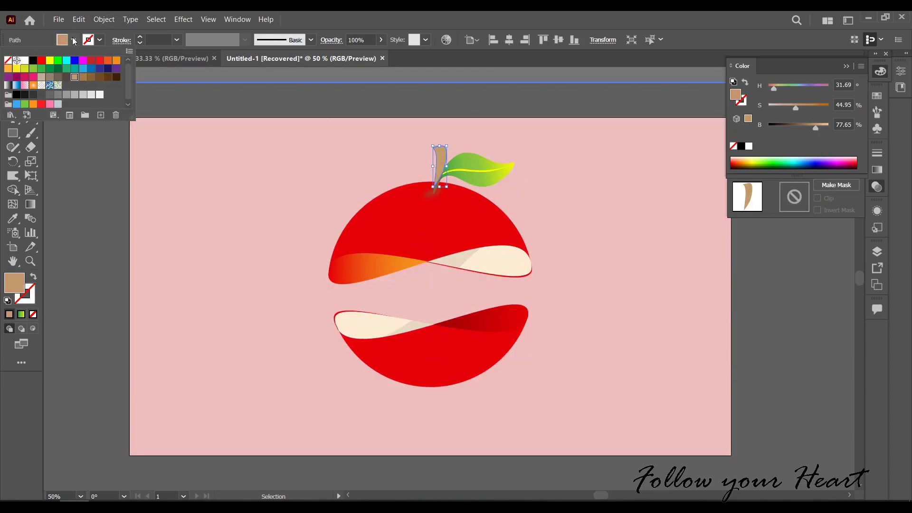
left_click_drag(816, 127, 820, 128)
double_click(764, 314)
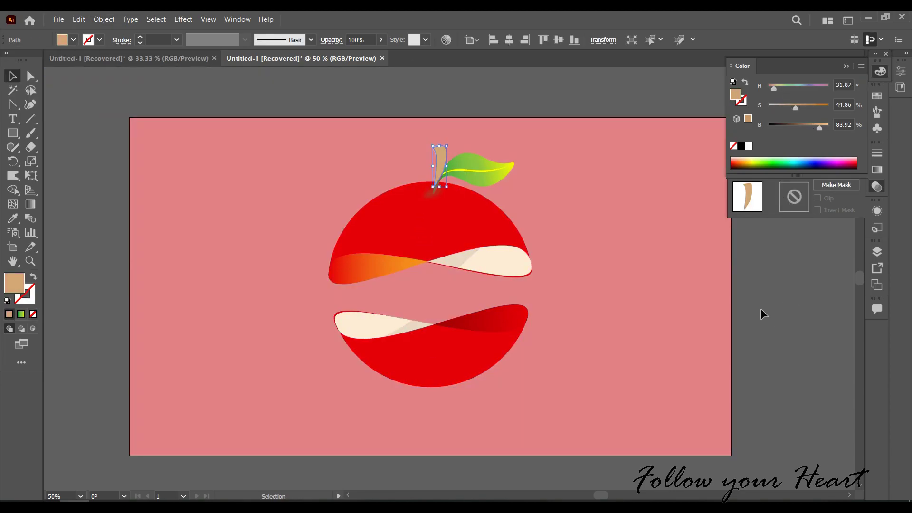
left_click(763, 315)
left_click(12, 133)
Draw a wide flat ellipse below the apple and fill it with the apple's red
left_click(52, 159)
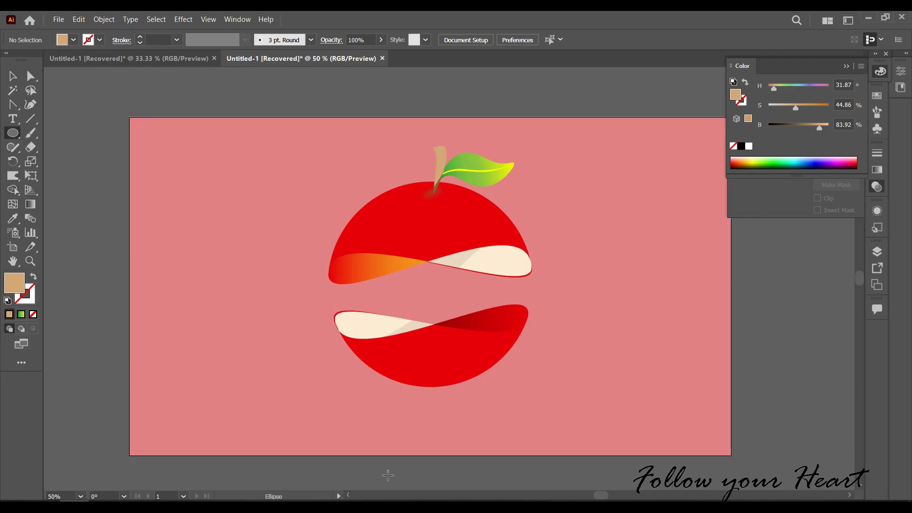
mouse_move(334, 416)
left_mouse_down()
mouse_move(551, 432)
mouse_move(541, 432)
left_mouse_up()
key("i")
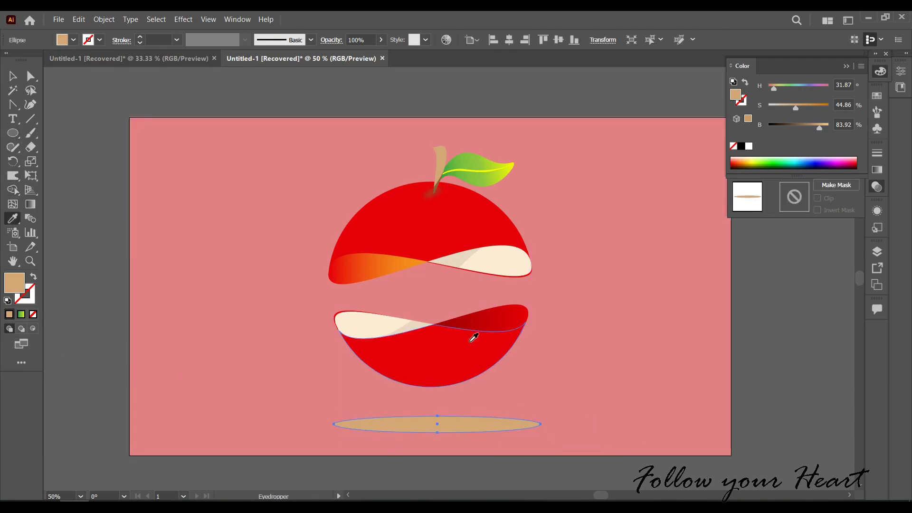
left_click(471, 338)
Apply a Gaussian Blur to the ellipse and give it 50% opacity
left_click(183, 19)
mouse_move(193, 249)
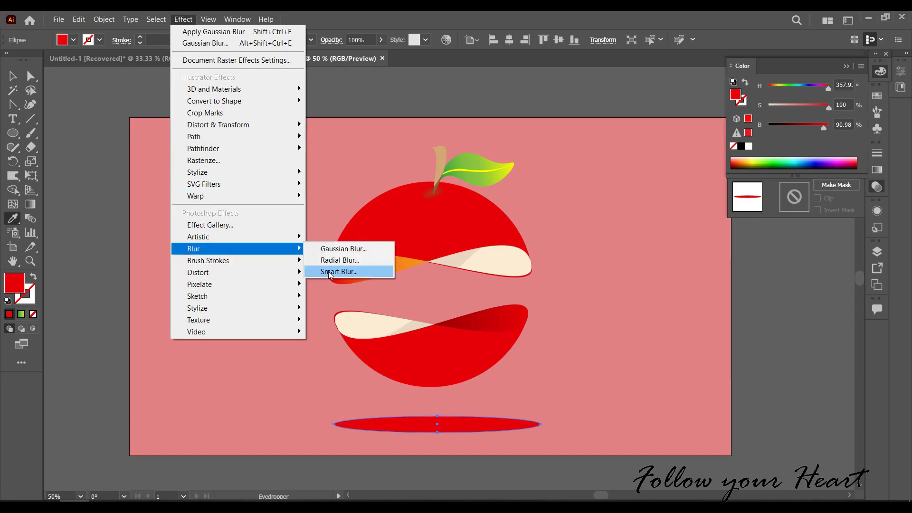
left_click(329, 250)
left_click_drag(446, 248, 448, 248)
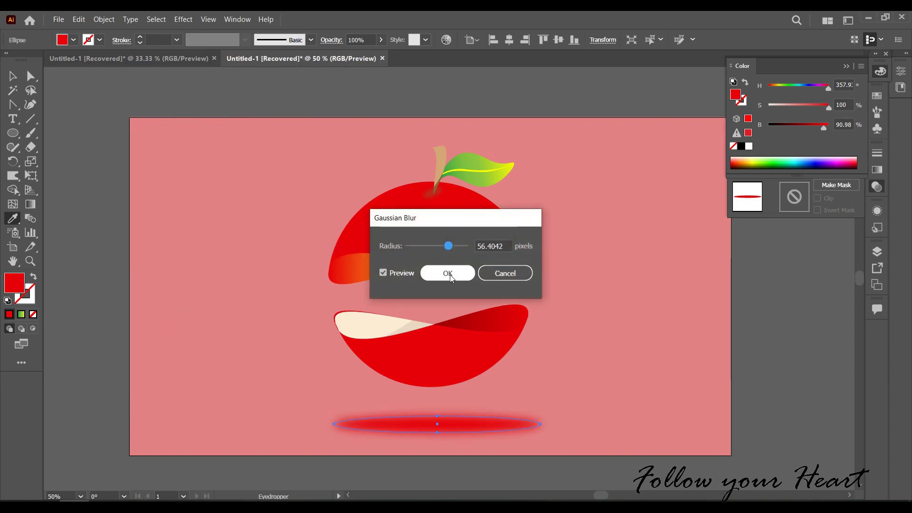
left_click(448, 273)
type("50")
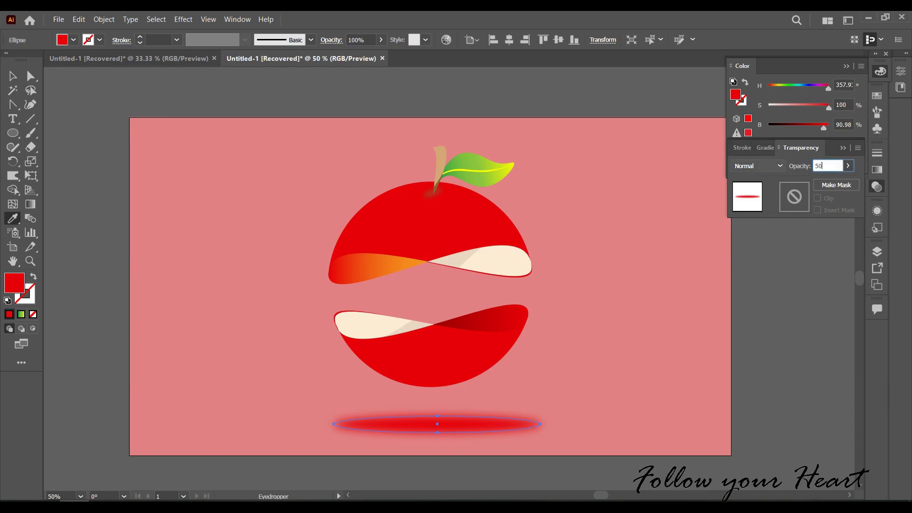
key("Return")
Reselect the blurred shadow ellipse and darken its red
key("v")
key("ctrl+shift+a")
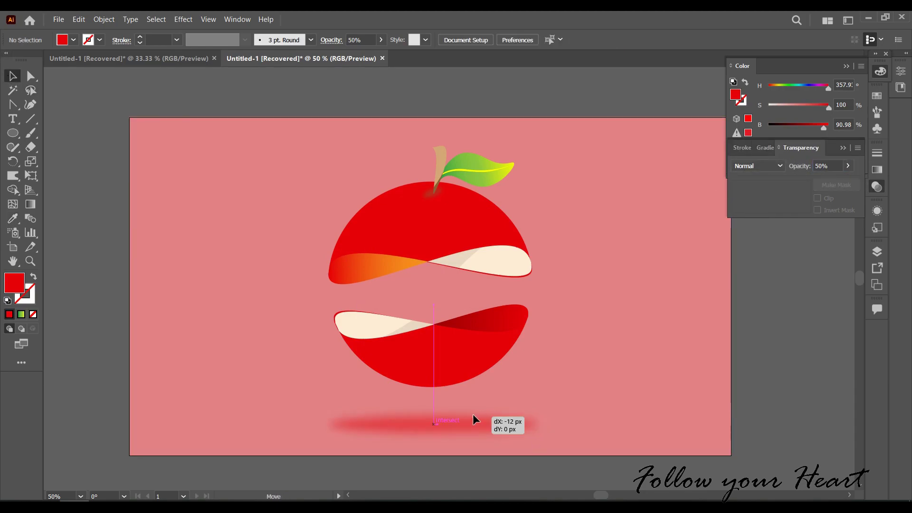
left_click(473, 419)
left_click_drag(824, 128, 808, 129)
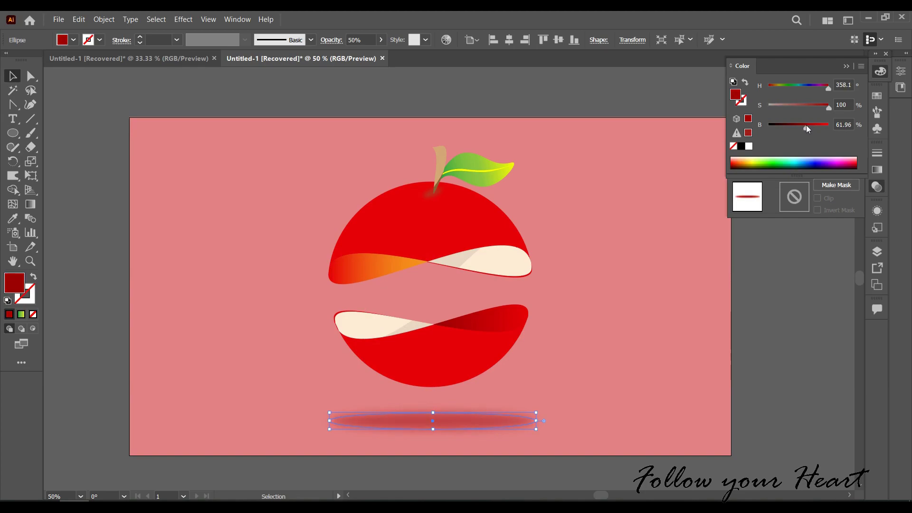
left_click(799, 336)
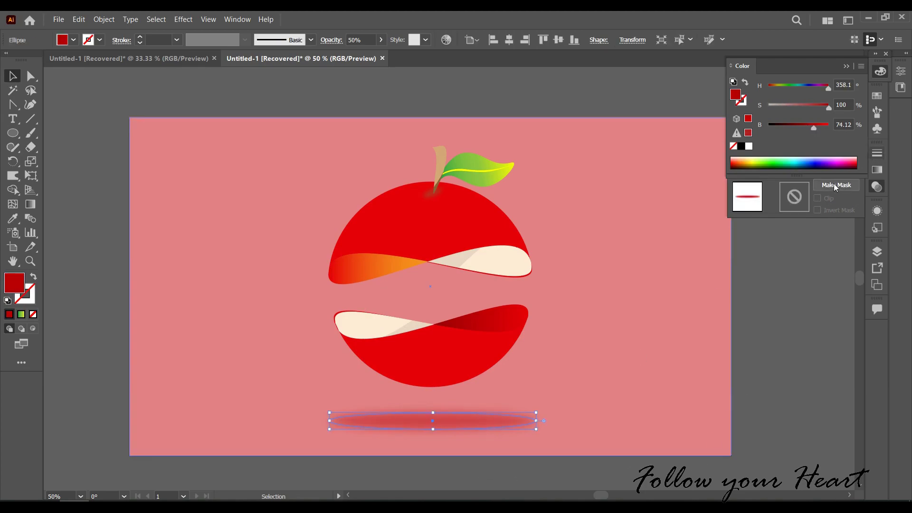
Lower the shadow's opacity to 30% and collapse the Color and Transparency panels
left_click(828, 166)
type("30")
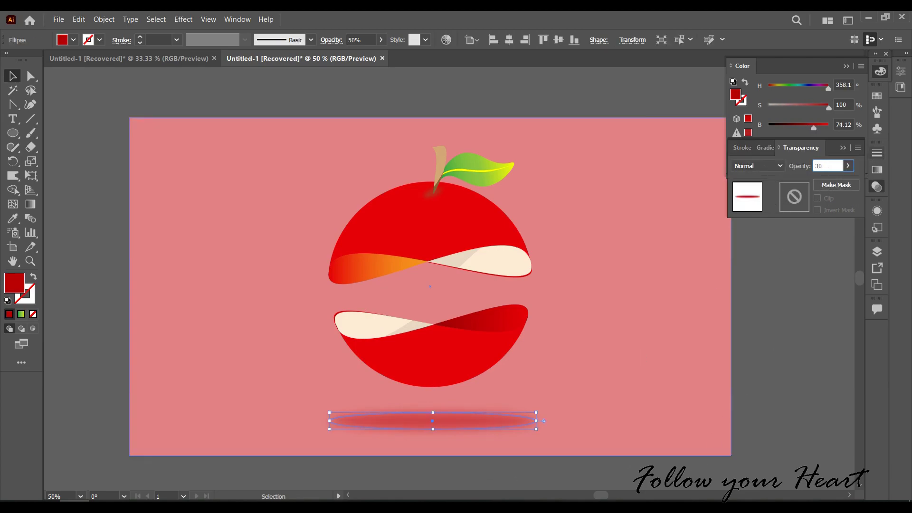
key("Return")
left_click(786, 312)
left_click(847, 66)
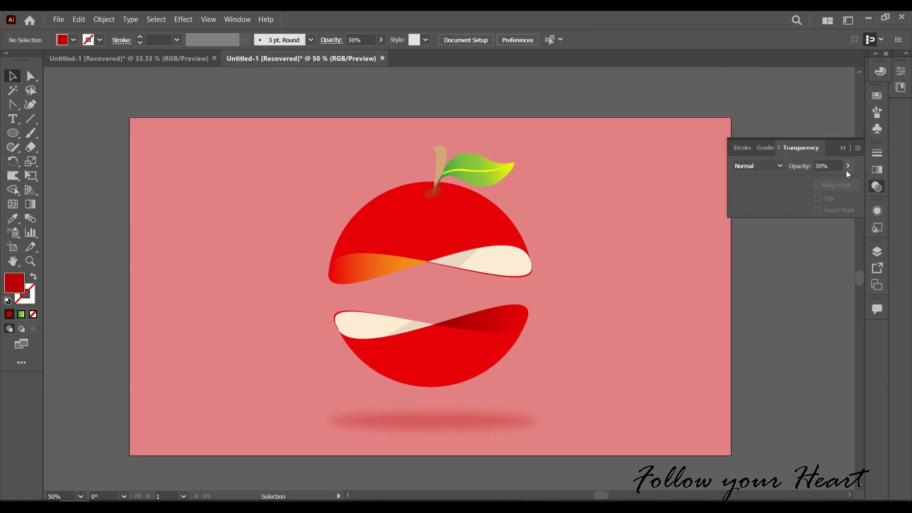
left_click(774, 358)
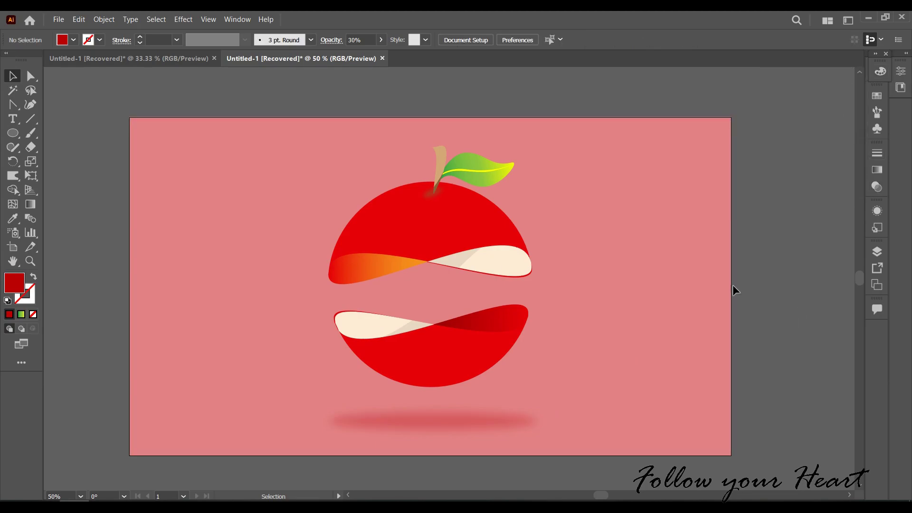
Inside the stem group, give the stem shape a brown swatch fill
double_click(441, 151)
left_click(442, 150)
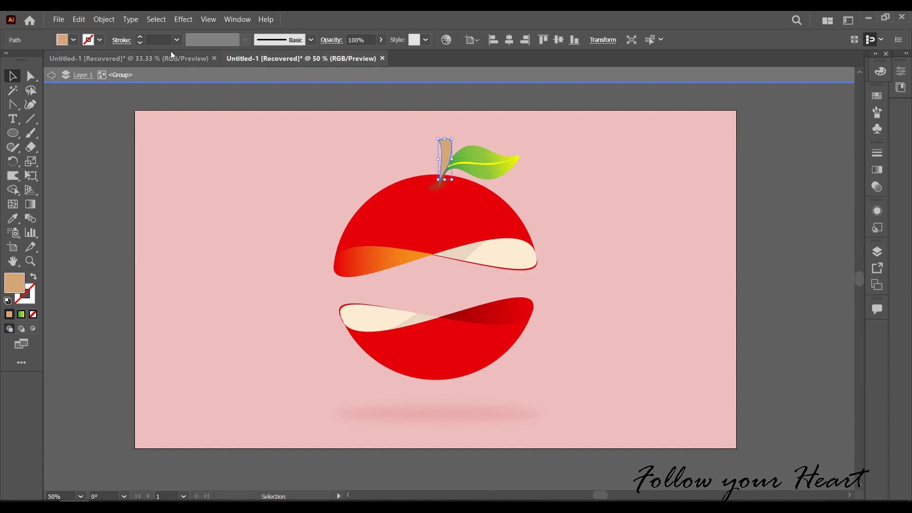
left_click(72, 40)
left_click(83, 77)
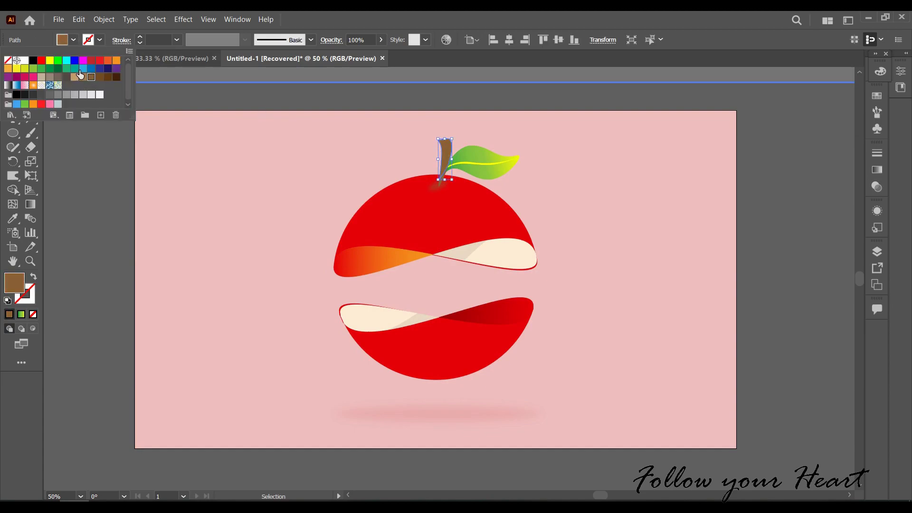
double_click(754, 328)
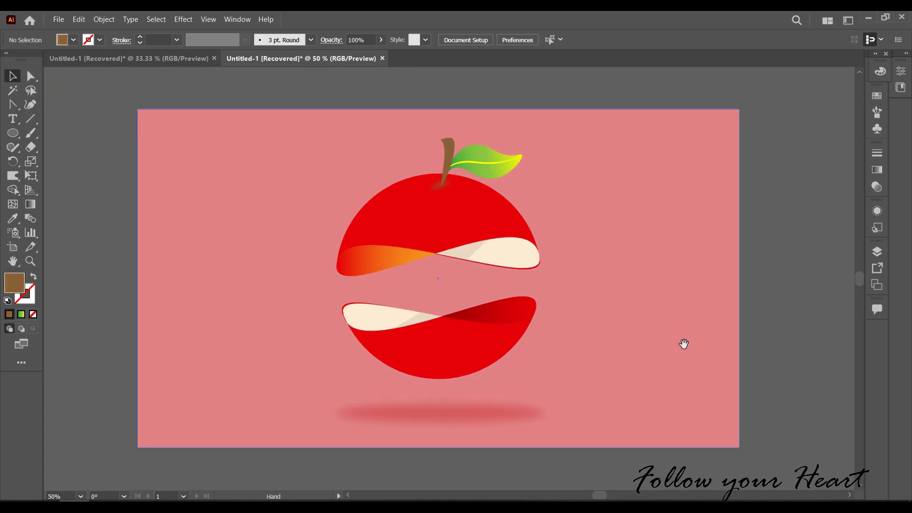
Make the background rectangle a more saturated pink
left_click(658, 339)
scroll(639, 316, "up", 3)
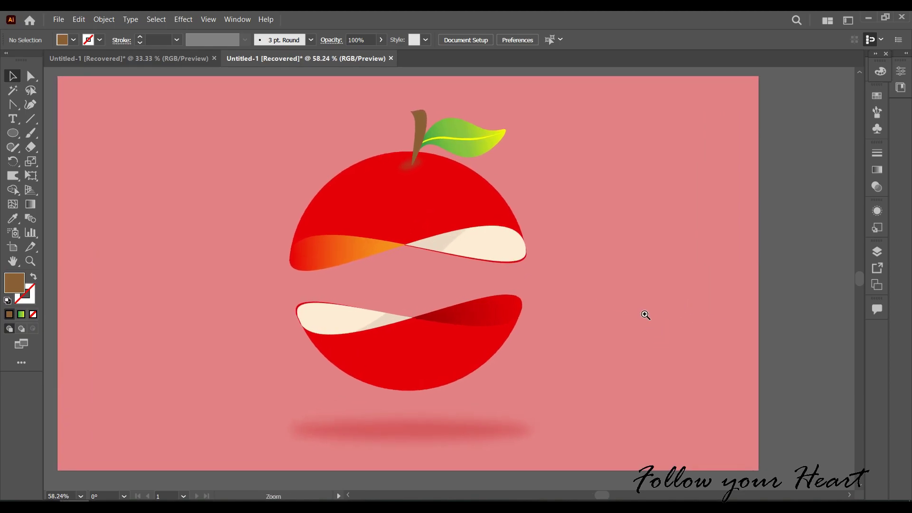
left_click(880, 72)
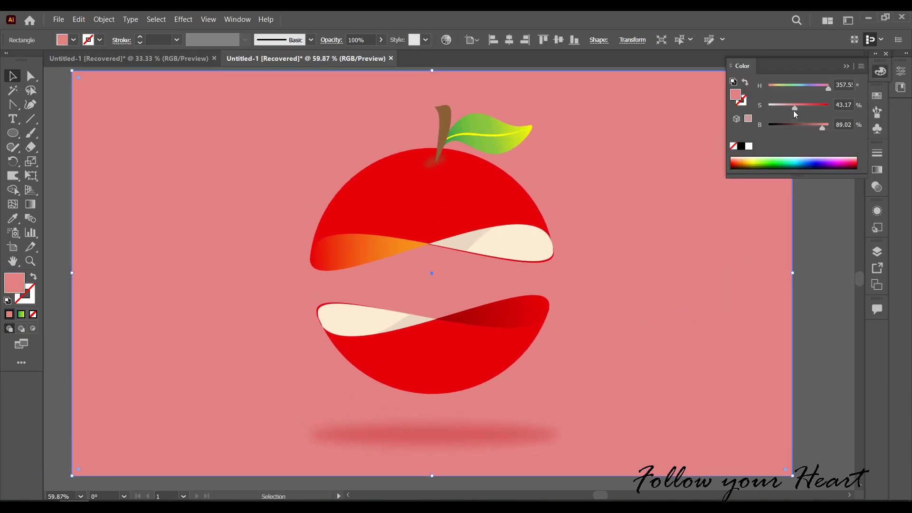
left_click_drag(794, 109, 802, 109)
Delete the pink background rectangle so the apple sits on white
left_click(66, 166)
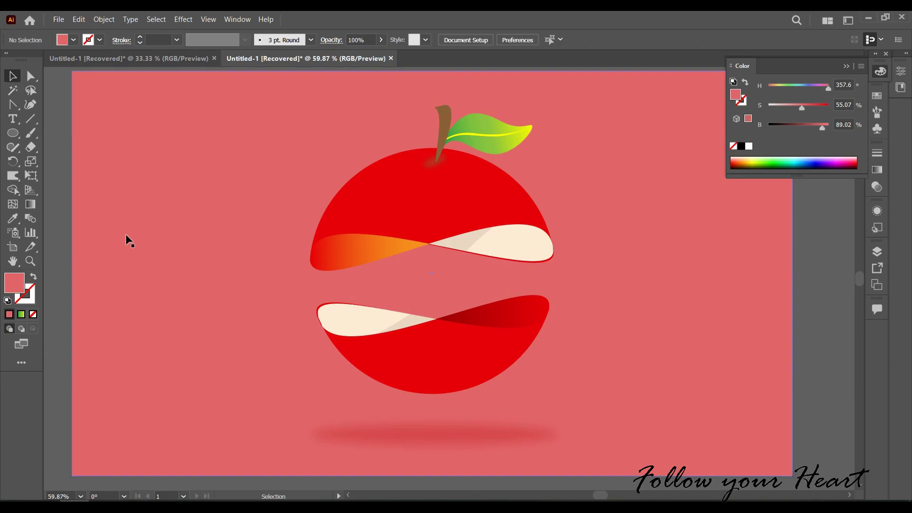
left_click(290, 279)
key("Delete")
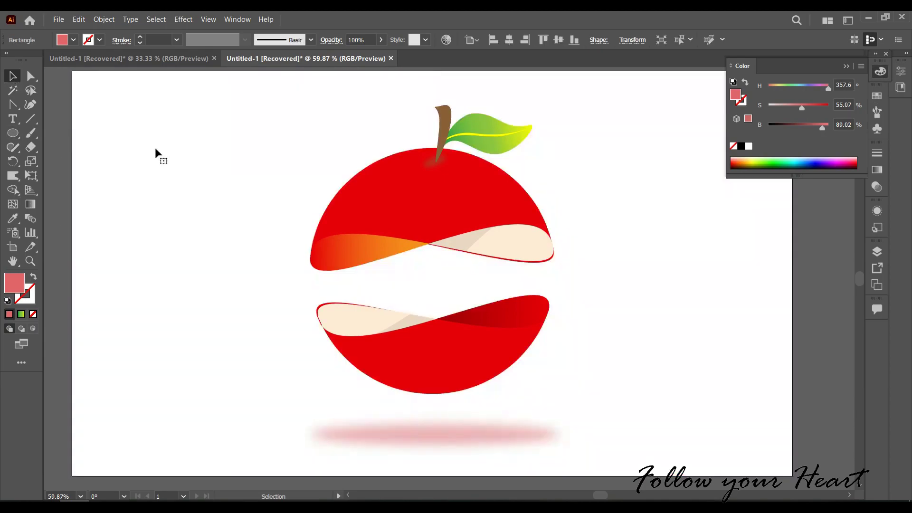
scroll(653, 262, "up", 1)
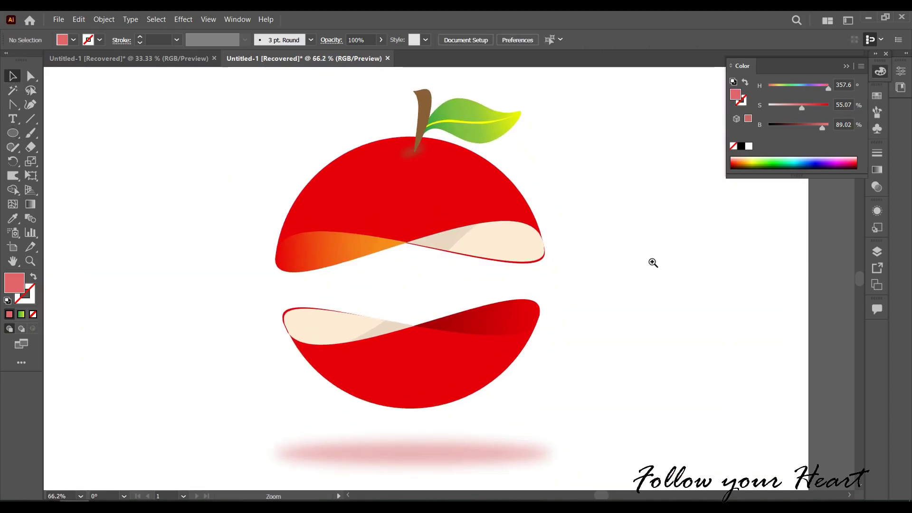
left_click(846, 67)
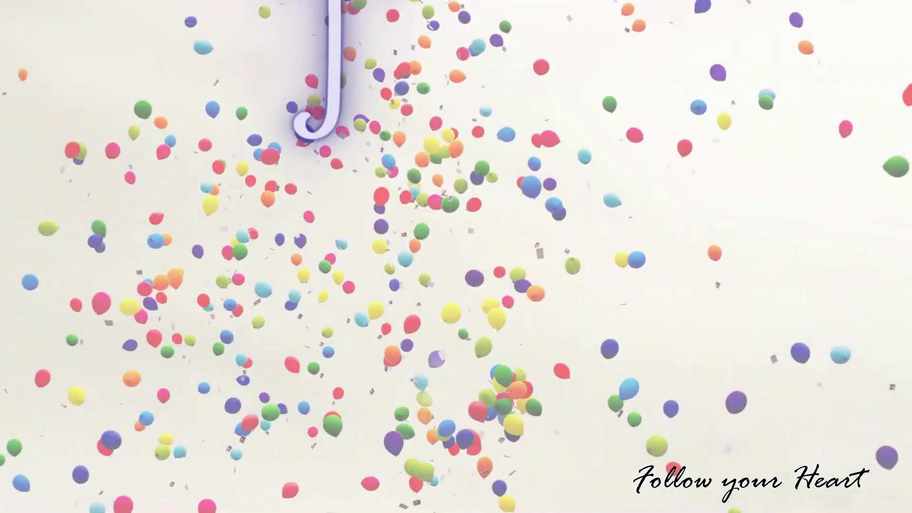